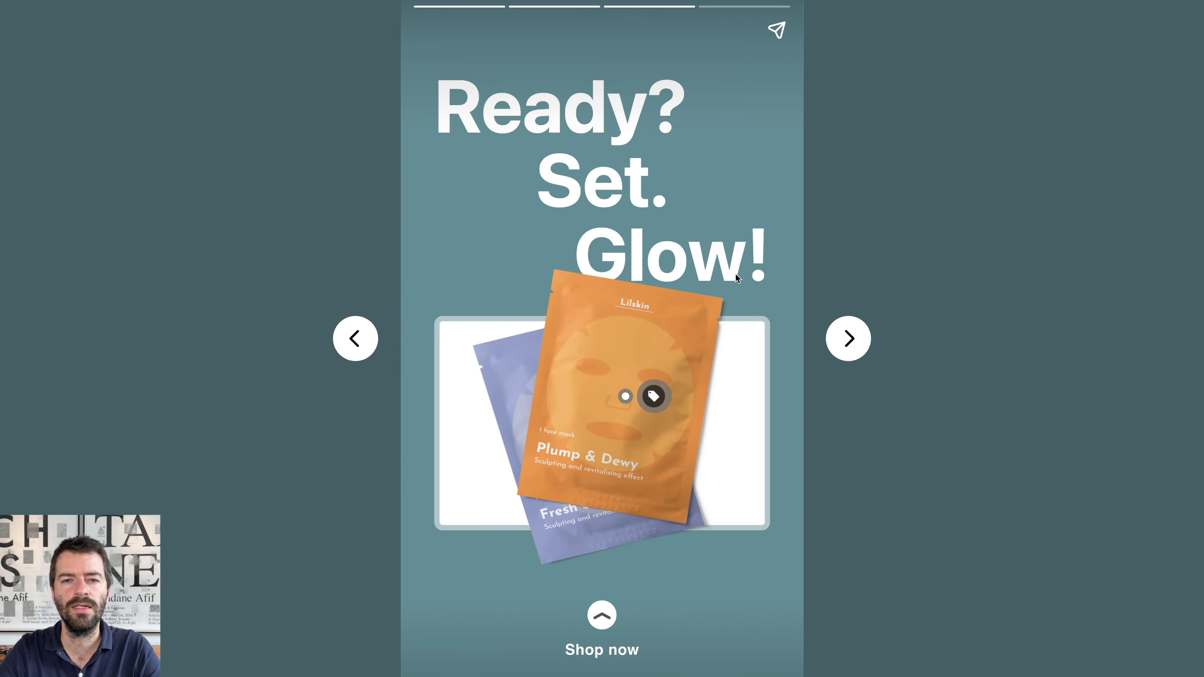
View the Plump & Dewy Face Mask product details in the example story, close them, view the last page and restart the story.
left_click(659, 403)
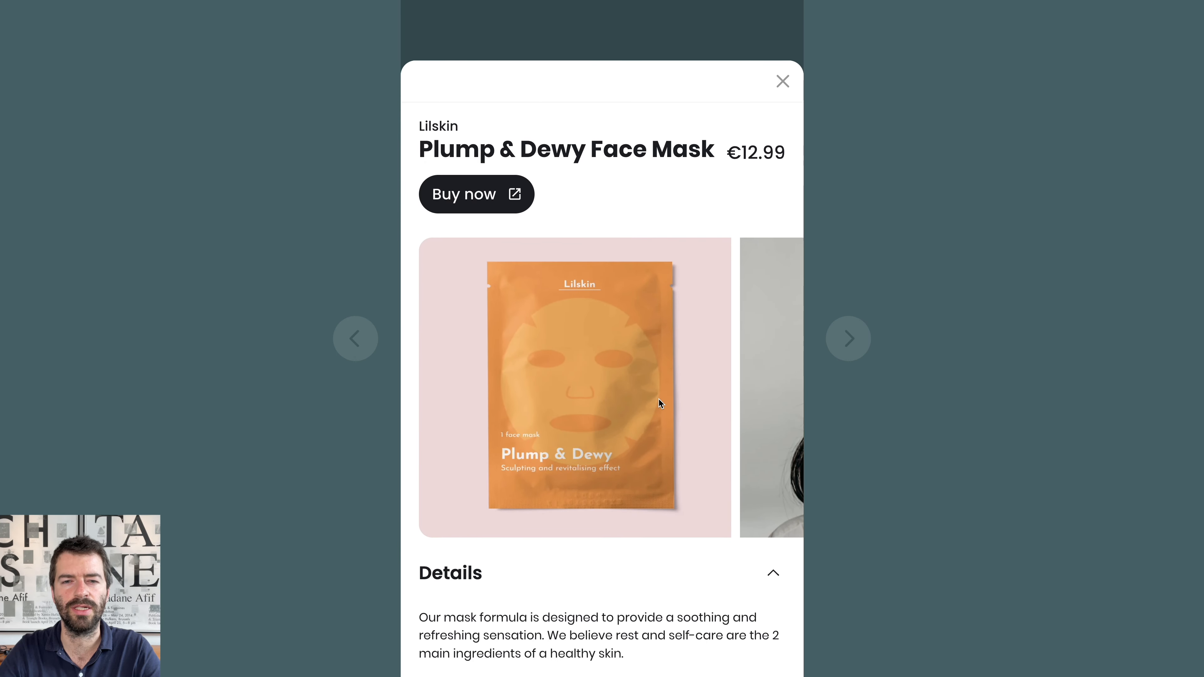
scroll(659, 403, "up", 2)
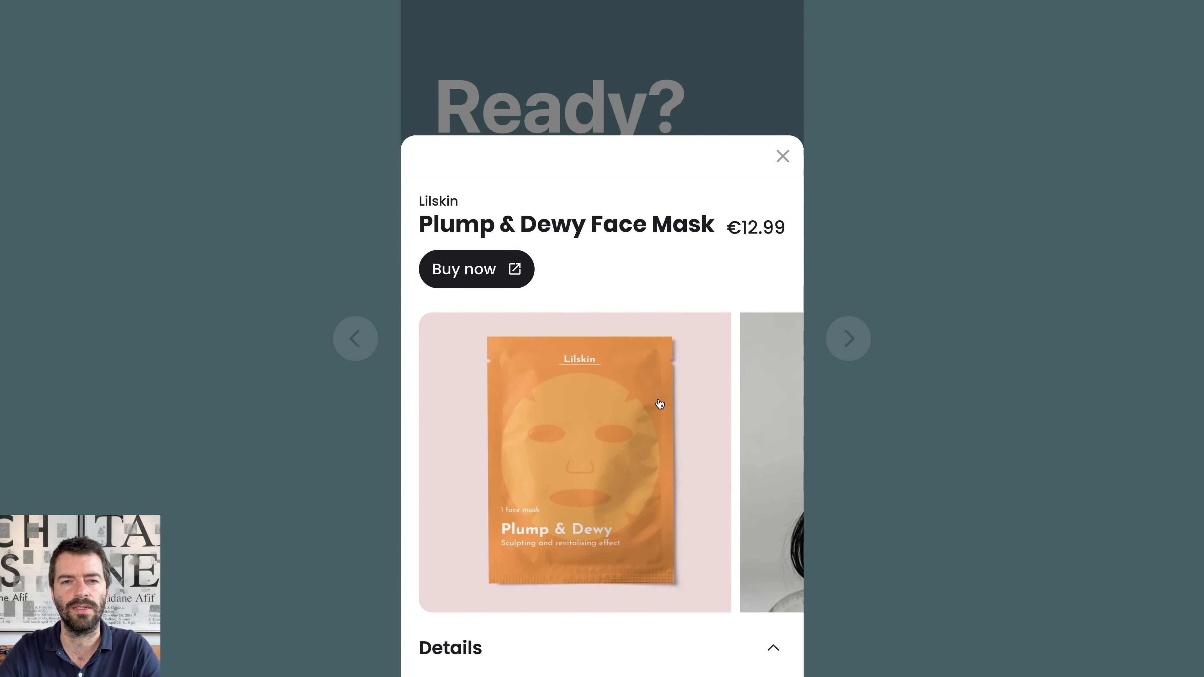
left_click(674, 102)
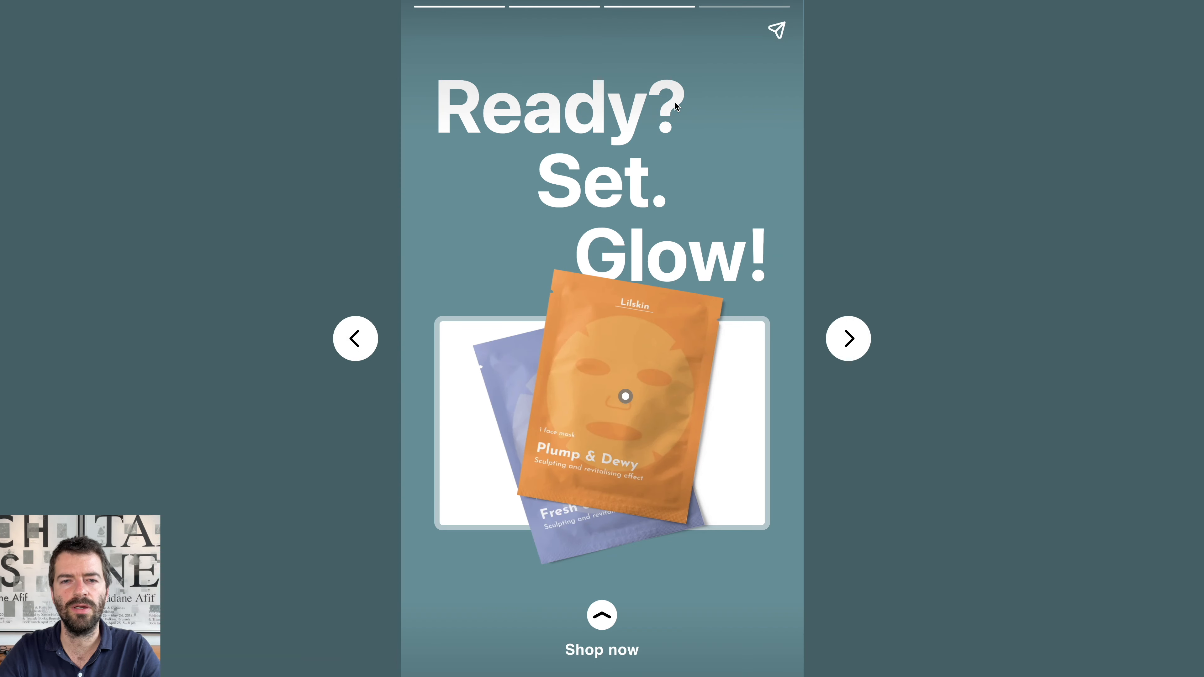
left_click(755, 295)
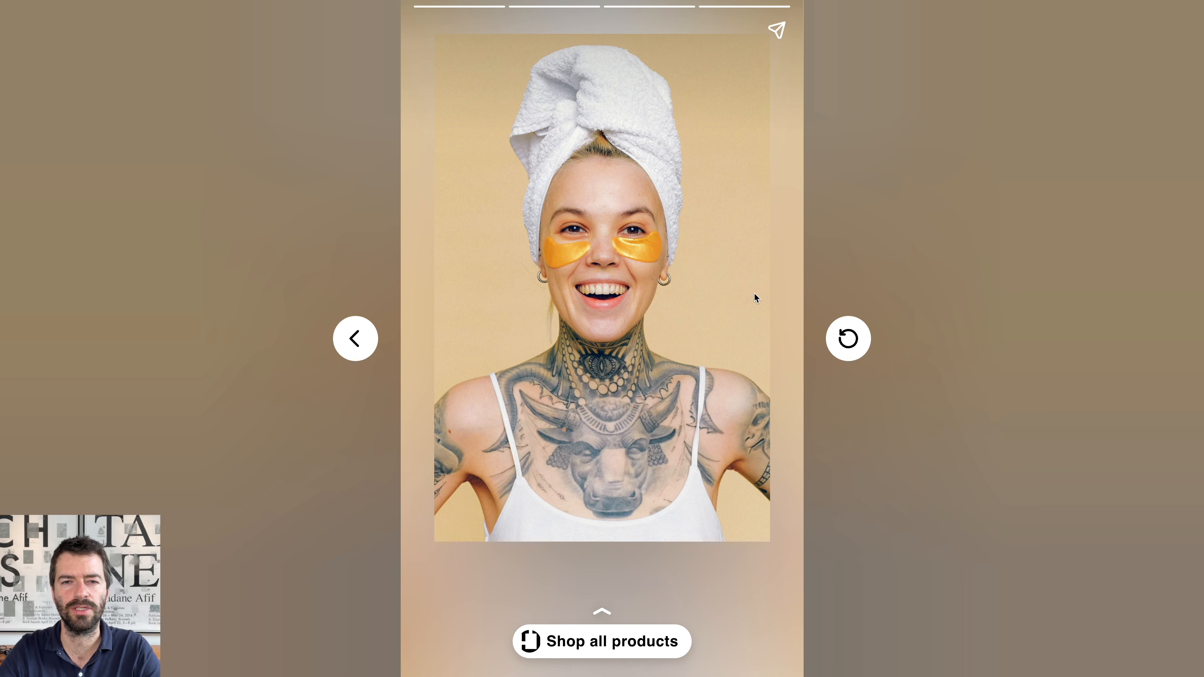
left_click(849, 338)
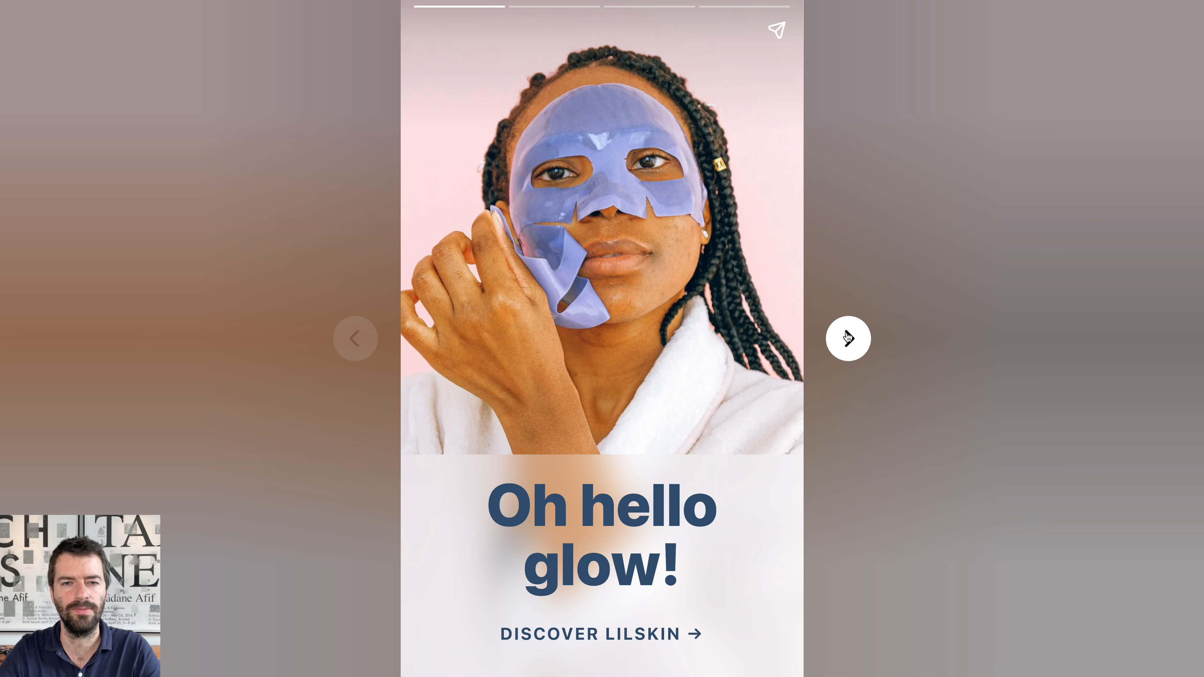
Switch to the Tappable editor and add the photo of the woman wearing a purple face mask as the page's background image.
key("ctrl+Right")
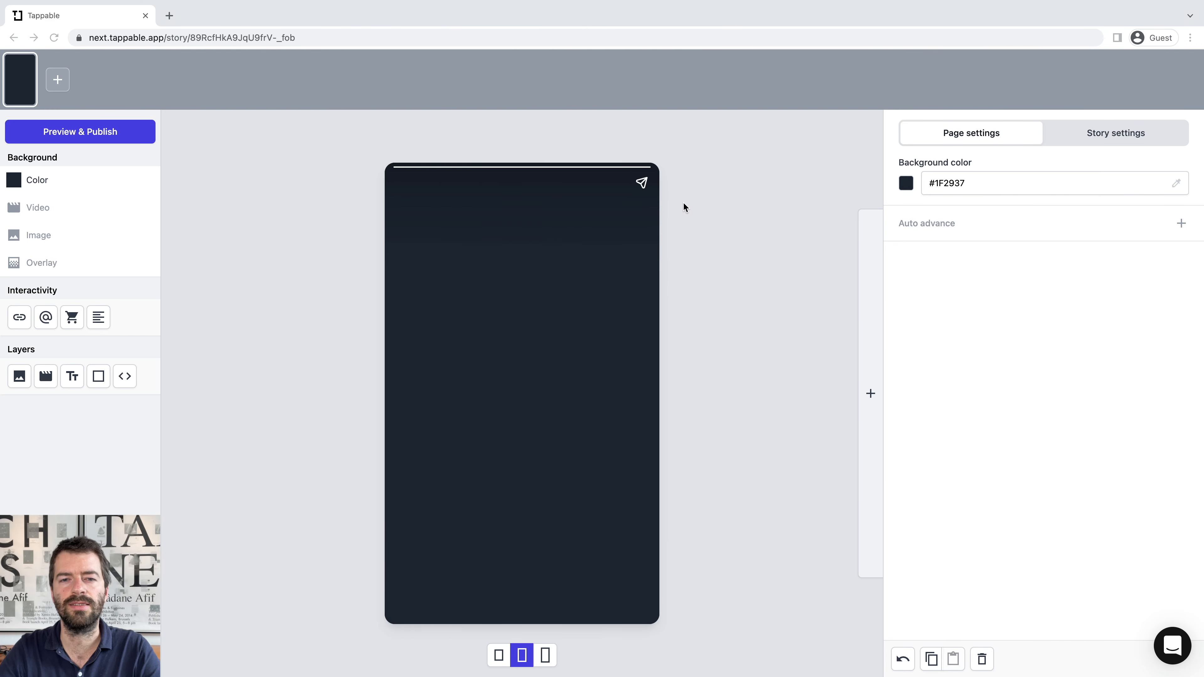
left_click(700, 274)
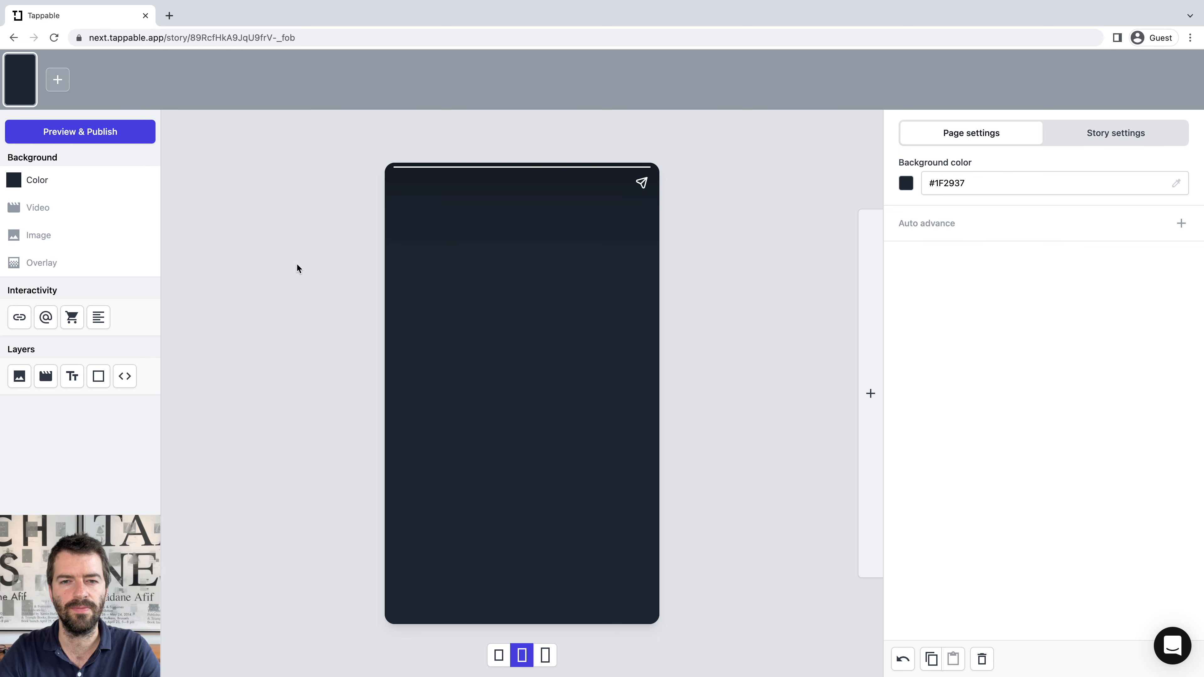
left_click(110, 243)
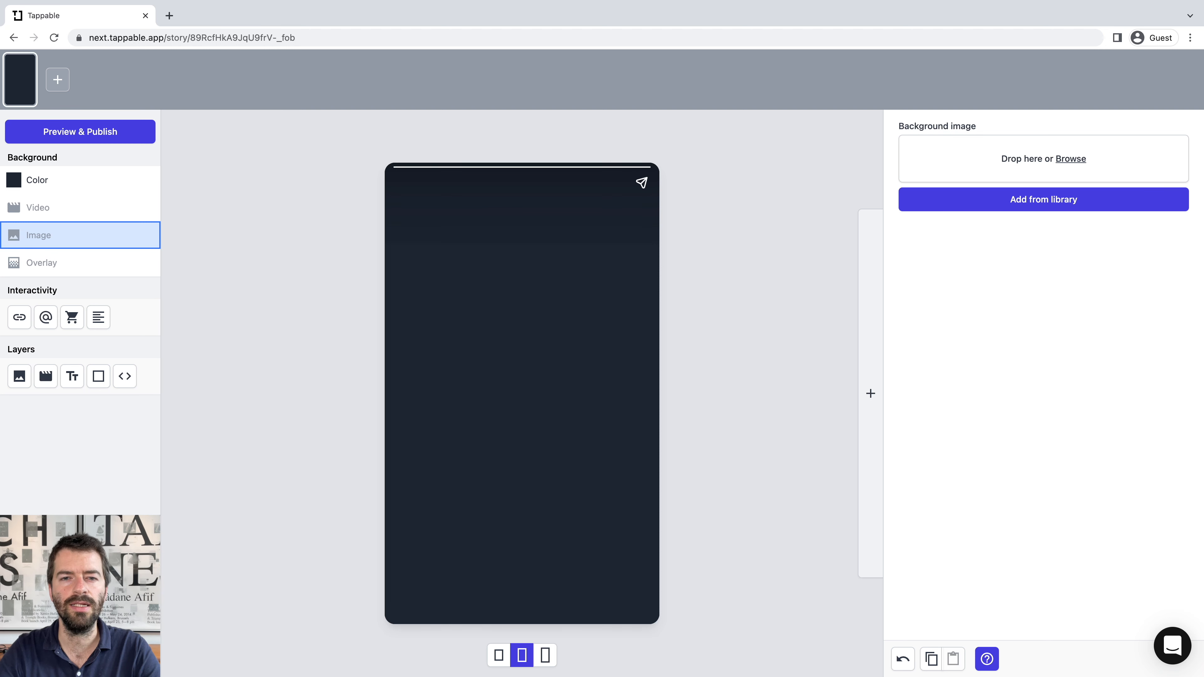
left_click_drag(0, 202, 1005, 152)
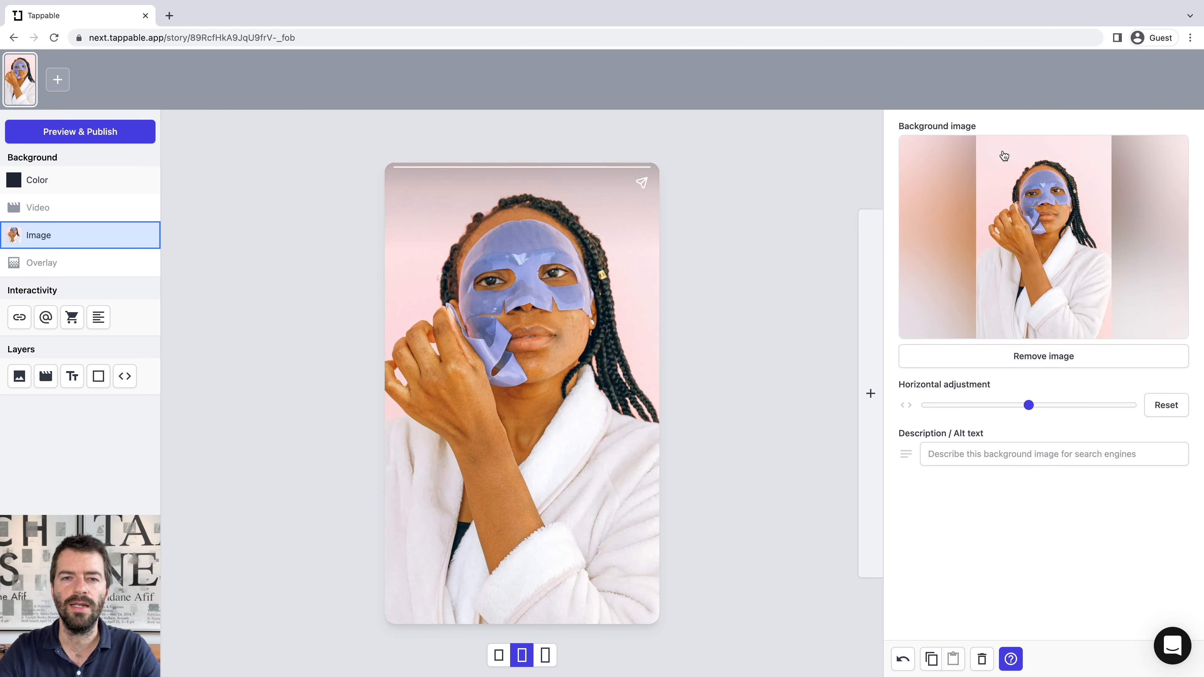
Set the page's background color to #FDE7E5 by sampling the pale pink from the photo.
left_click(90, 189)
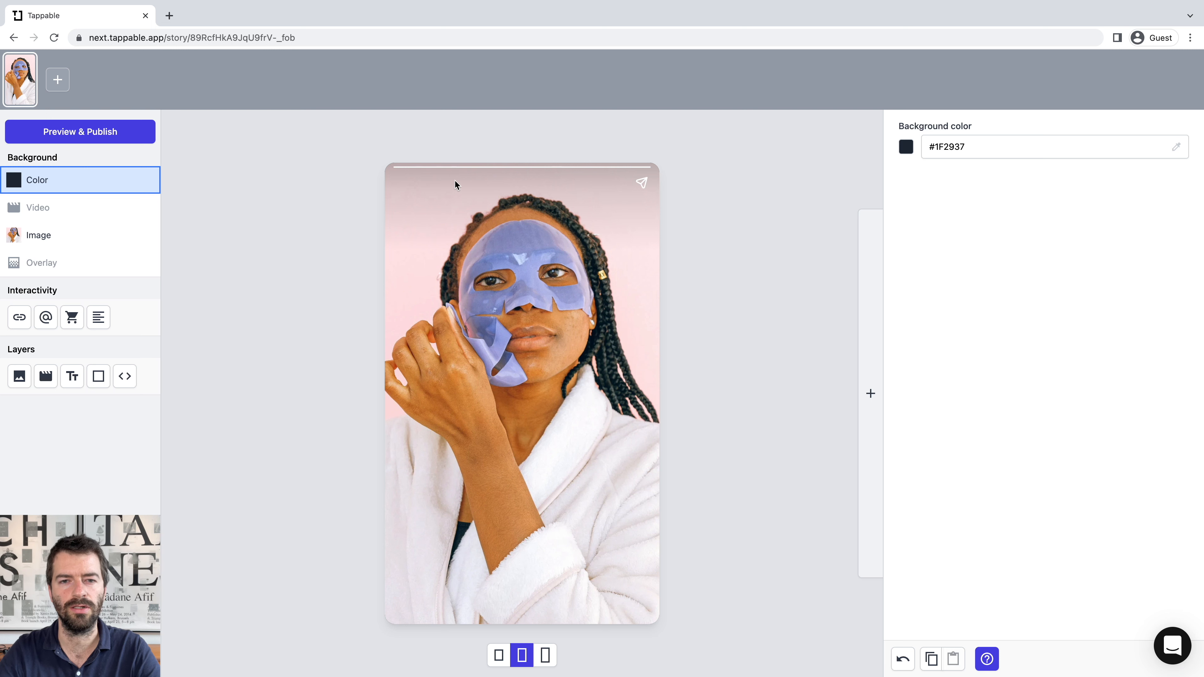
left_click(1176, 148)
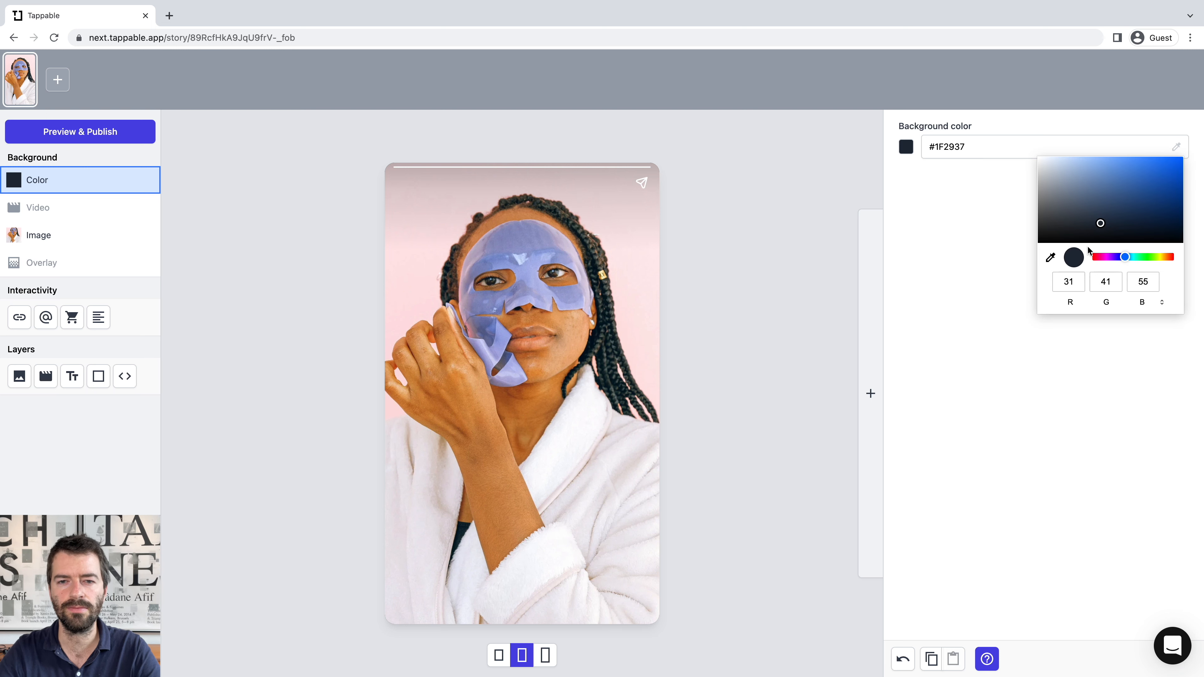
left_click(1051, 257)
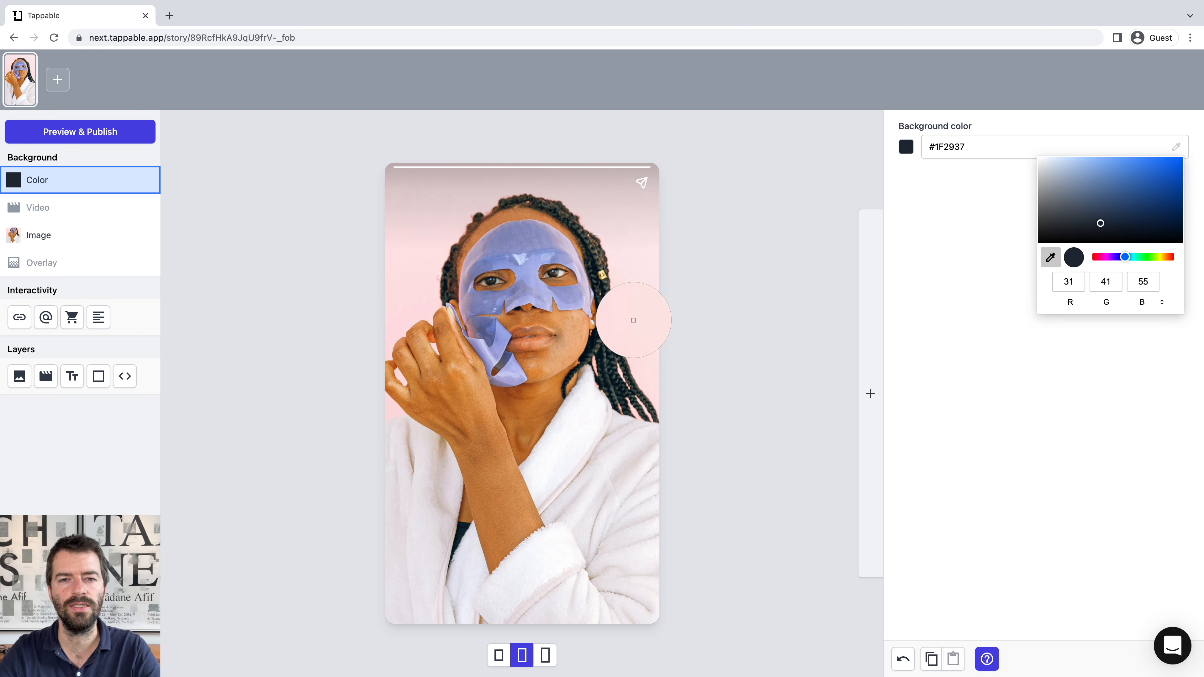
left_click(634, 320)
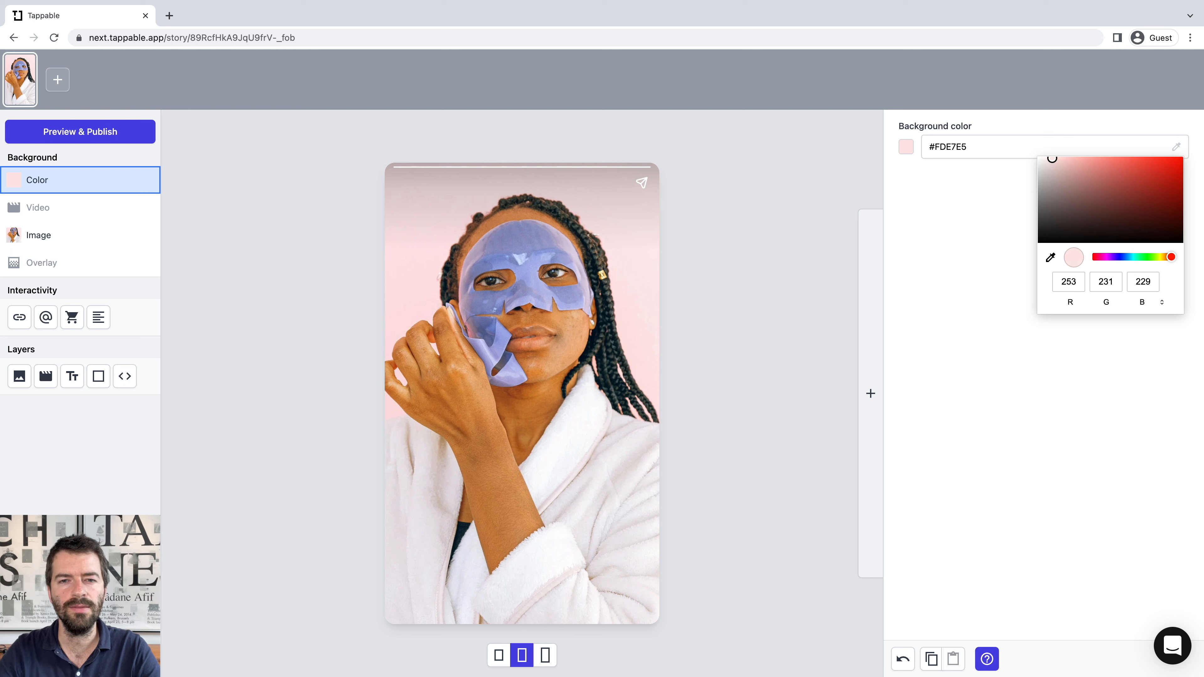
Add a text layer reading "Oh hello glow!" with font size 56.
left_click(72, 376)
type("Oh hello glow!")
key("super+a")
left_click(1063, 132)
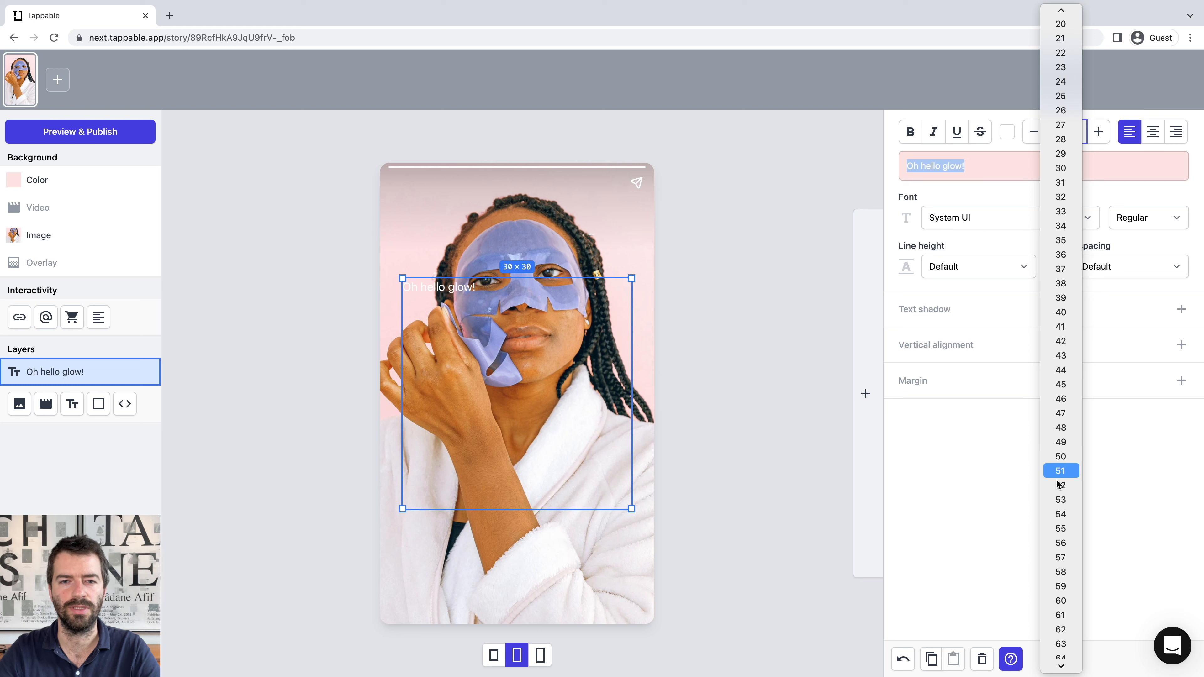
left_click(1060, 543)
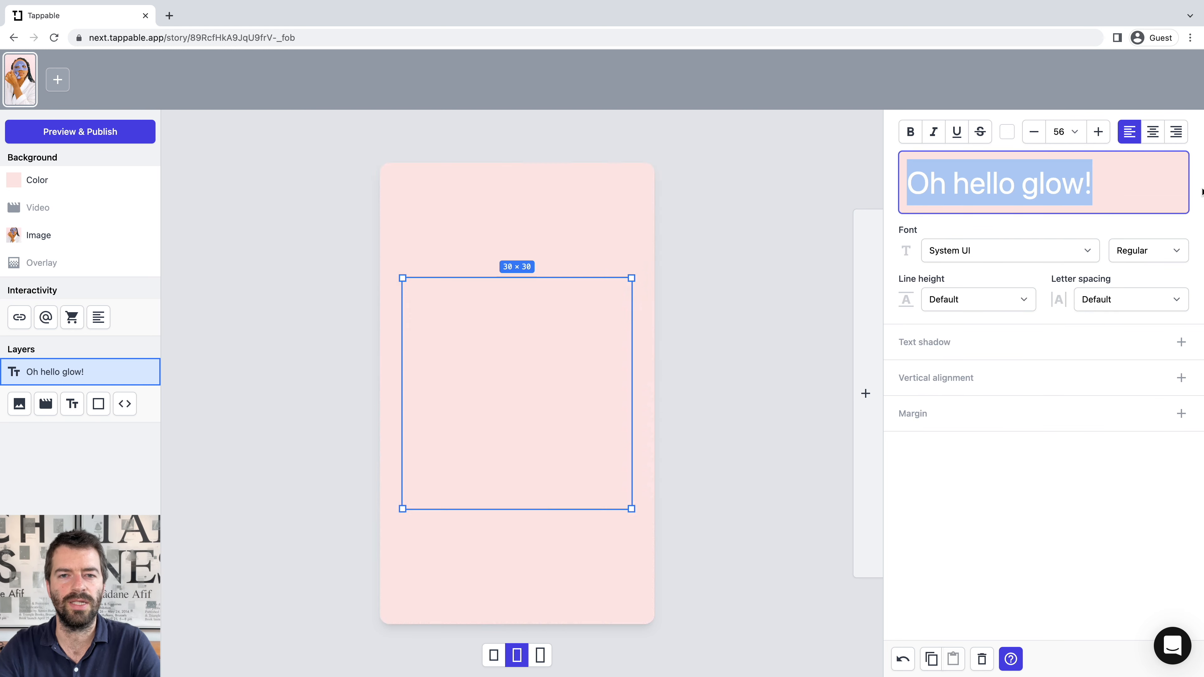
Style the "Oh hello glow!" headline as Extra Bold, centered and dark blue, with a line height of 1.
left_click(1147, 250)
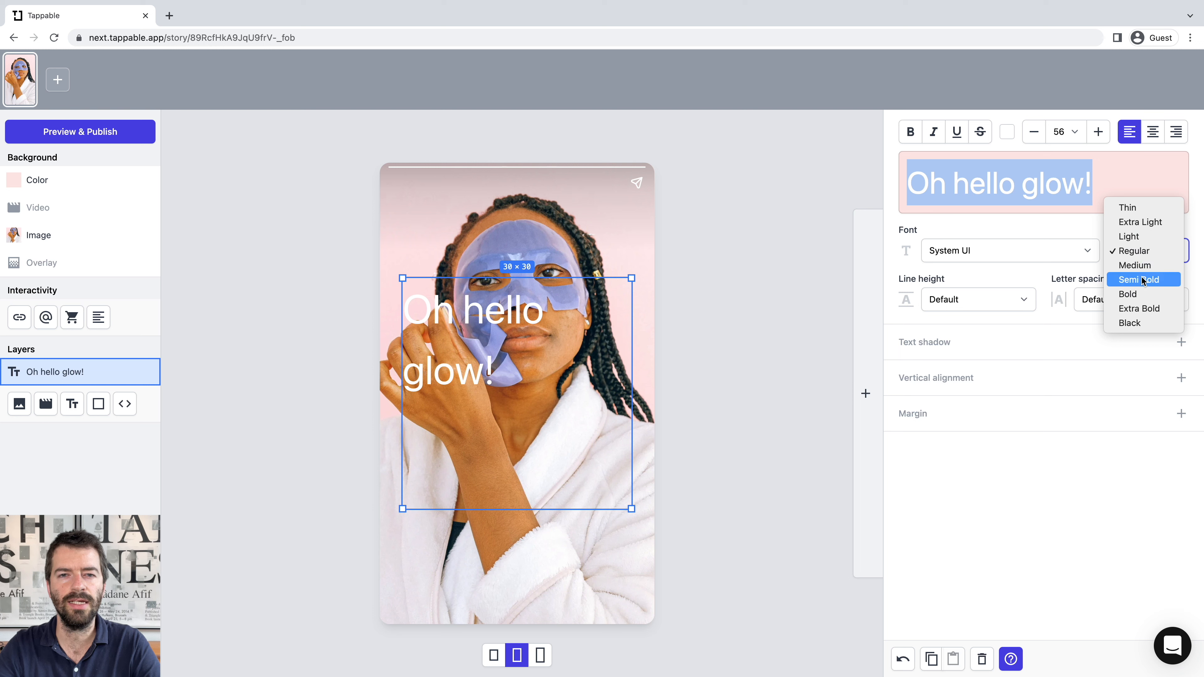
left_click(1139, 308)
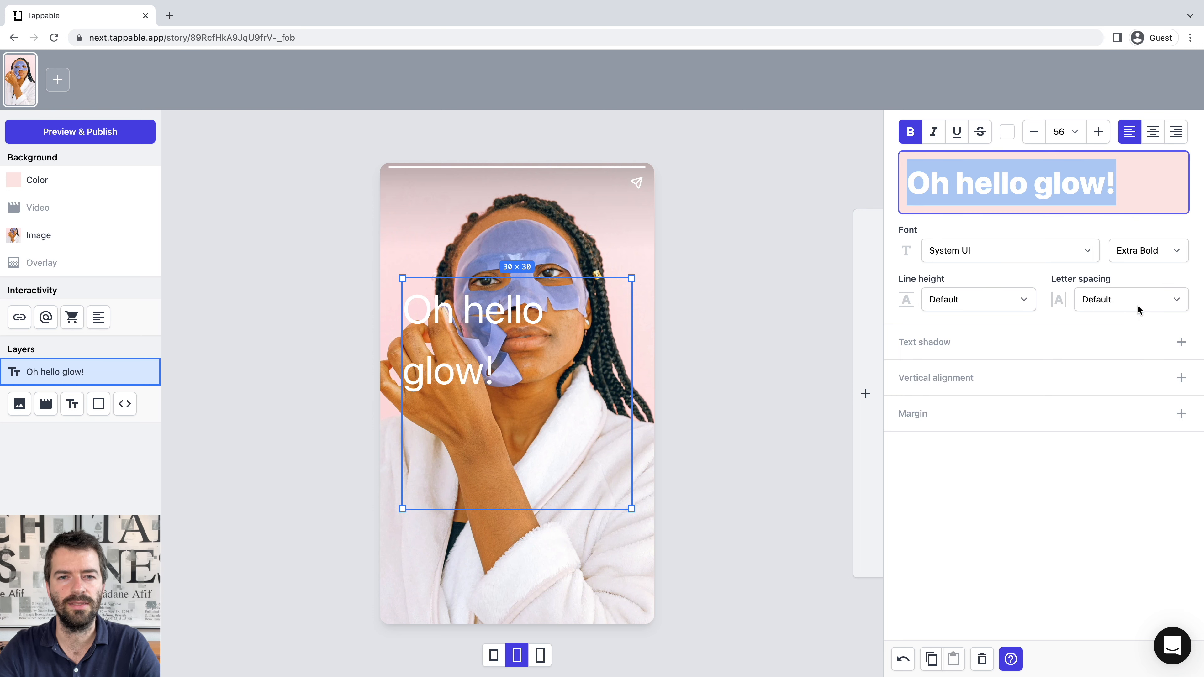
left_click(1156, 137)
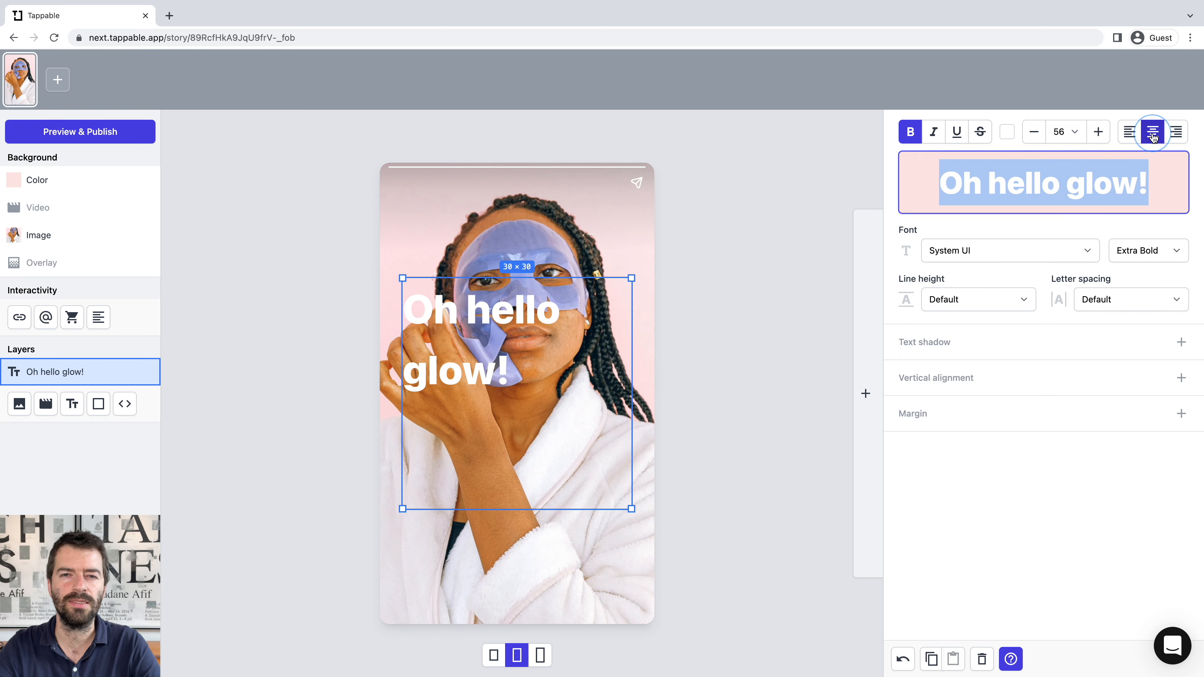
left_click(1001, 303)
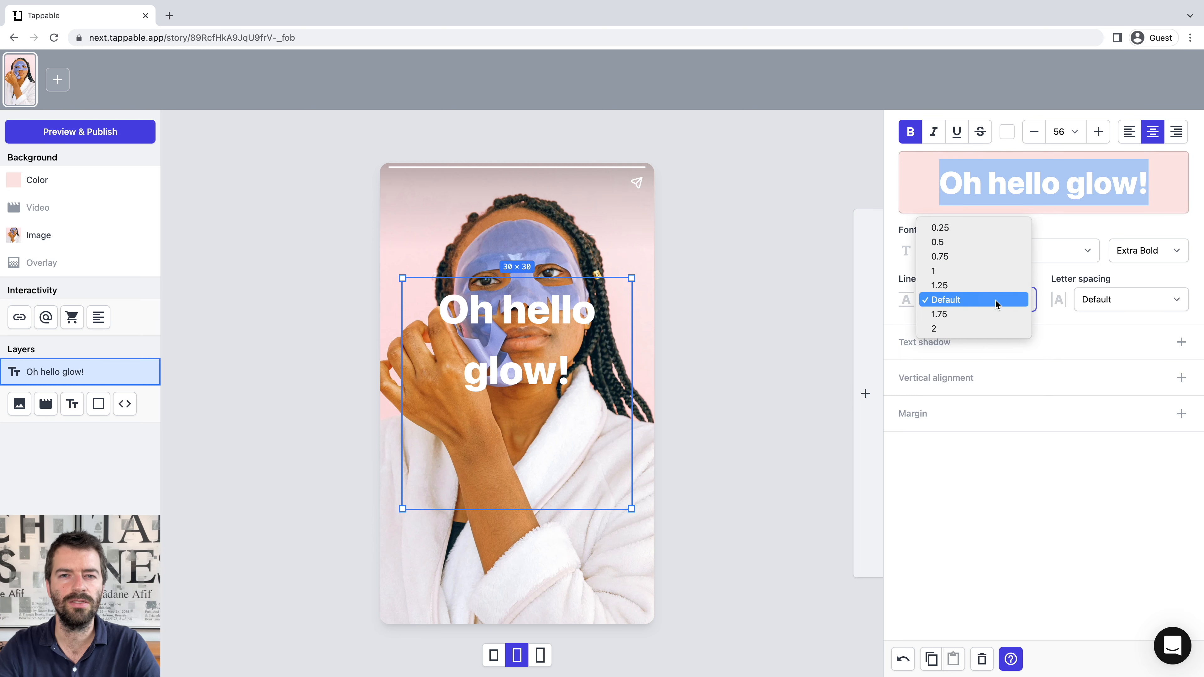
left_click(983, 278)
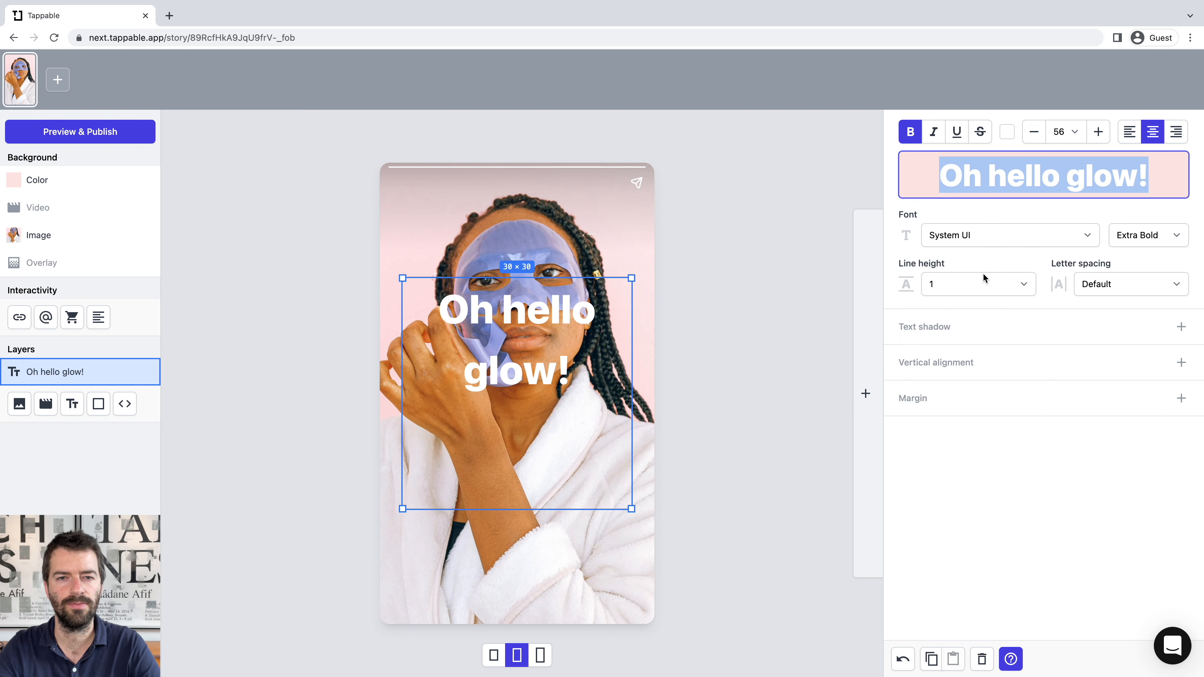
left_click(1011, 136)
Move the headline to the lower part of the page and place a new 30 × 3 text box directly beneath it.
left_click_drag(517, 341, 517, 550)
left_click(72, 404)
left_click_drag(517, 404, 517, 502)
left_click_drag(515, 377, 509, 587)
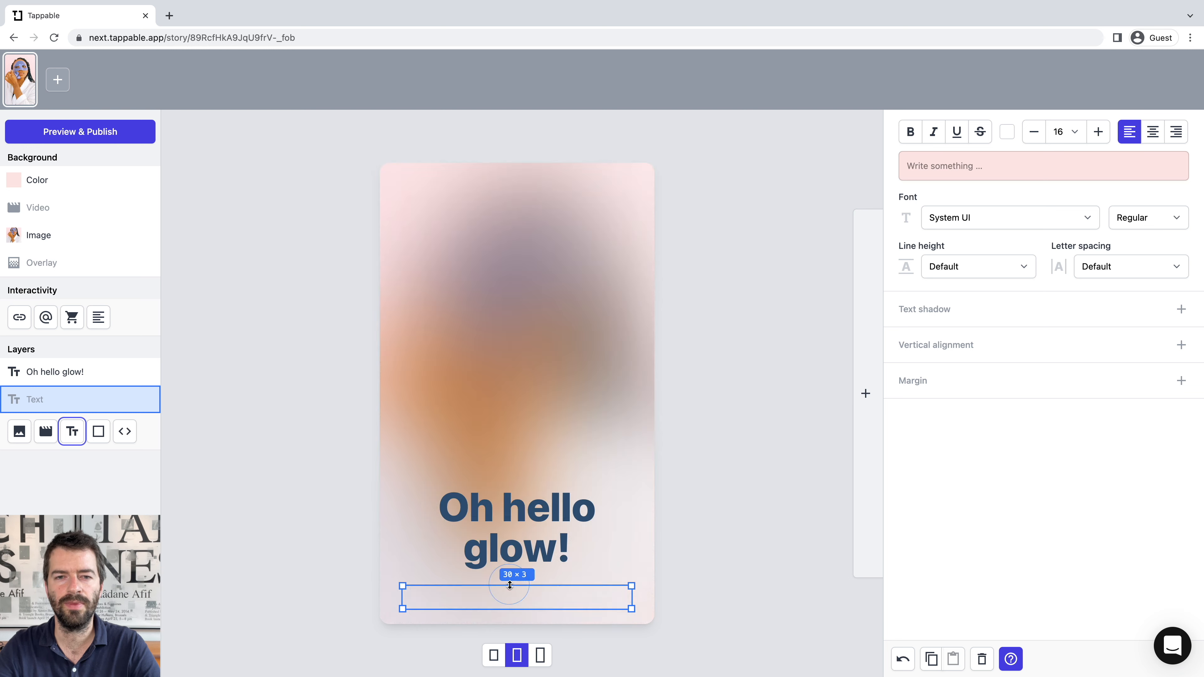
Enter "DISCOVER LILSKIN →" in the new text box and make it bold and centered.
left_click(967, 166)
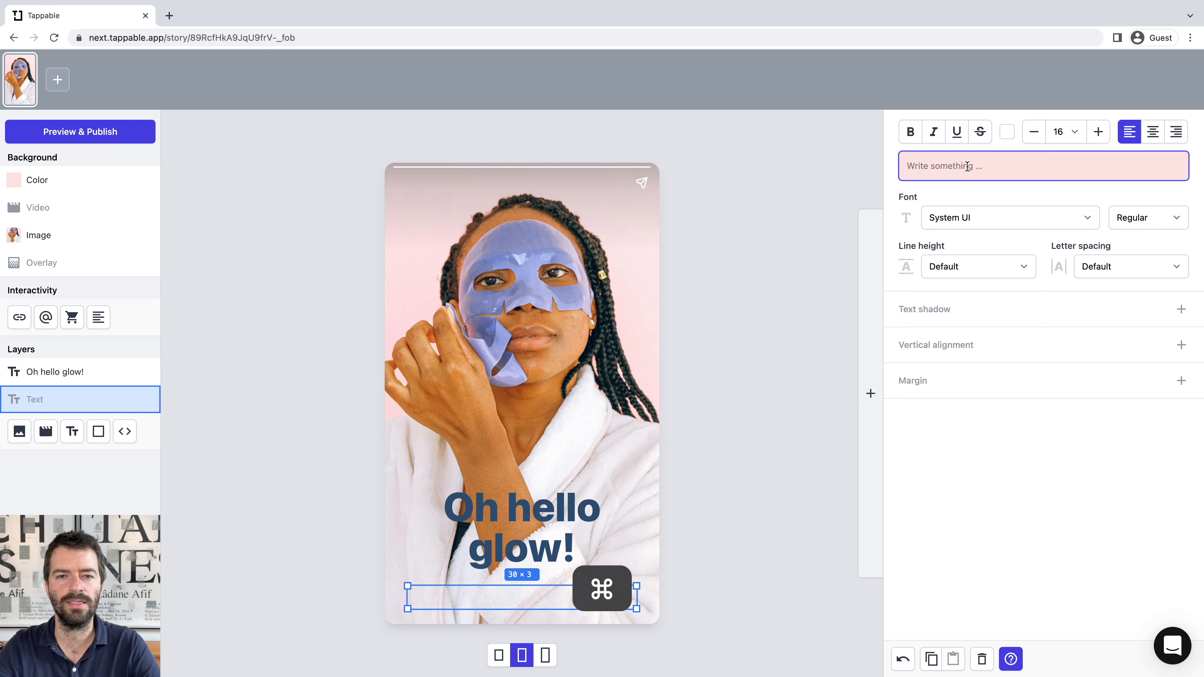
type("DISCOVER LUMKIN →")
triple_click(967, 166)
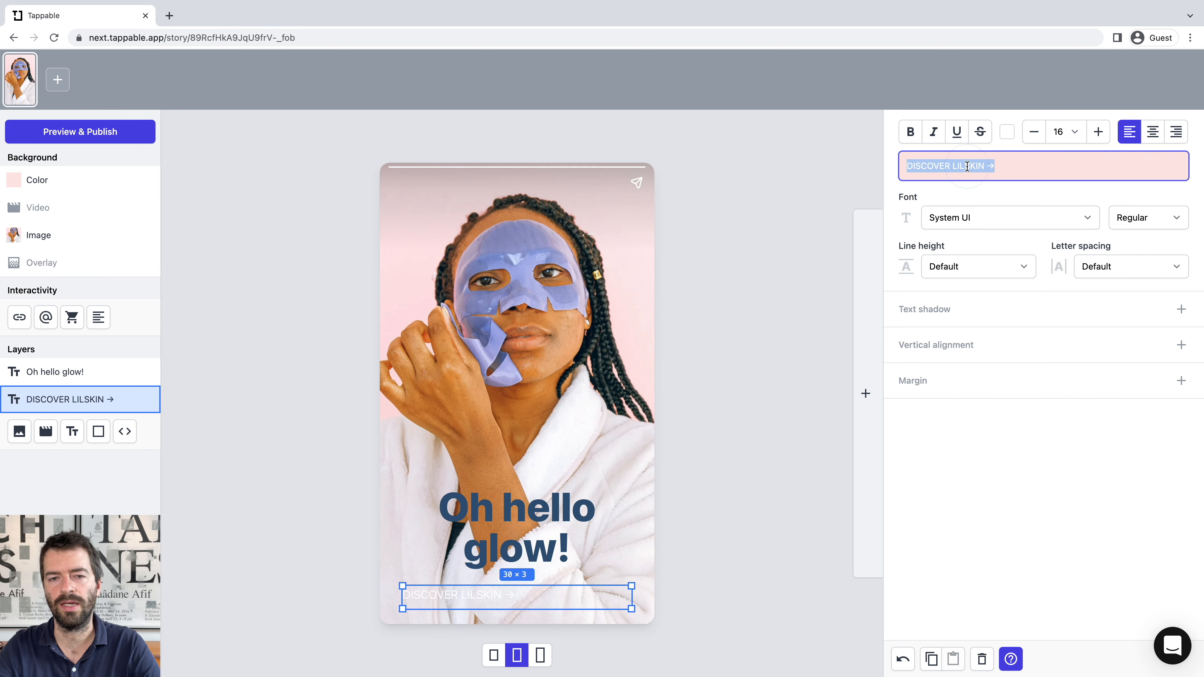
left_click(910, 133)
left_click(1153, 132)
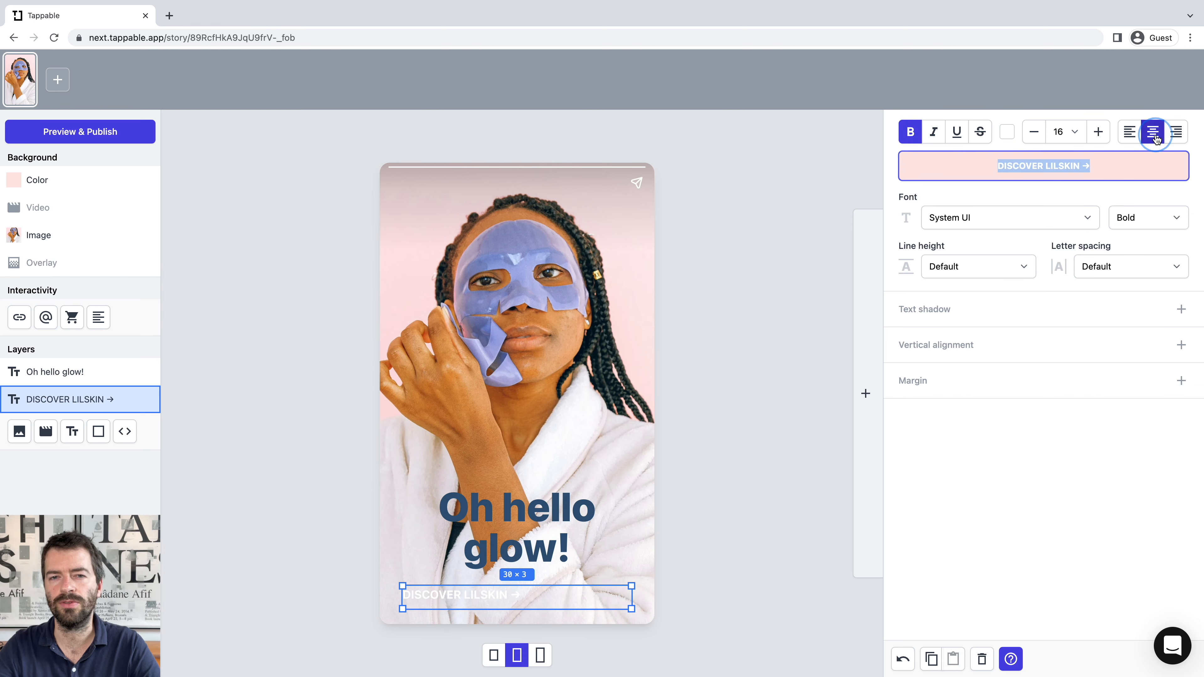
Color the "DISCOVER LILSKIN →" text with the recently used dark blue and set its letter spacing to 4.
left_click(1007, 133)
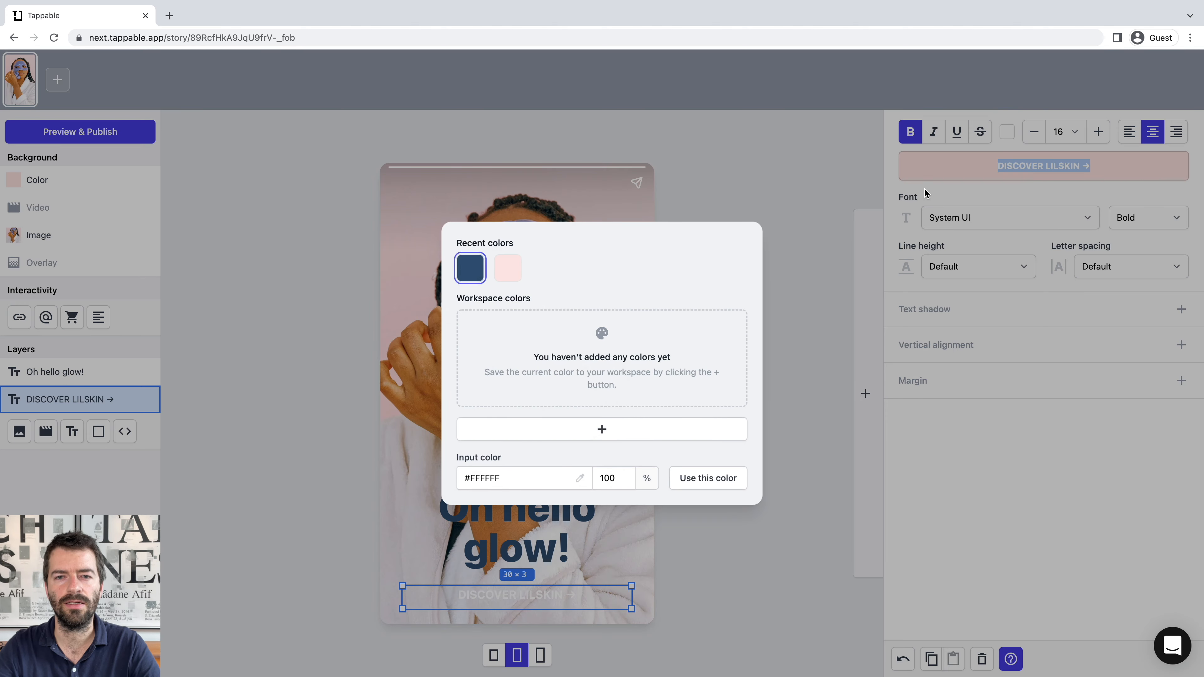
left_click(474, 269)
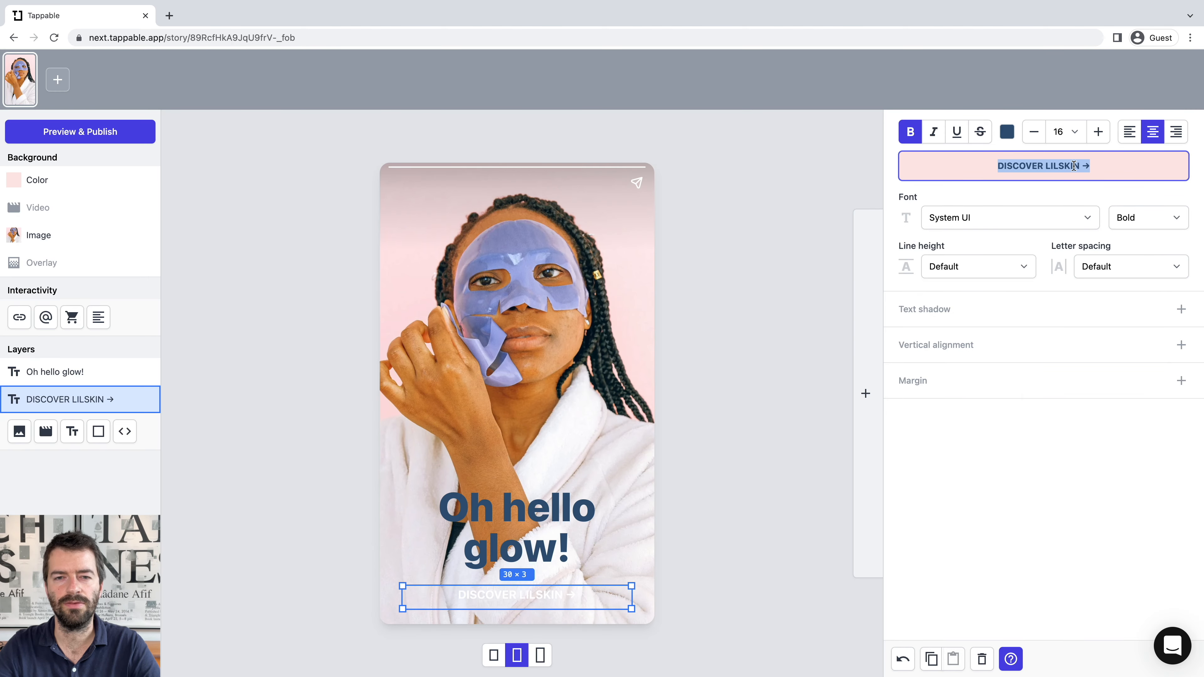
left_click(1115, 271)
left_click(1114, 324)
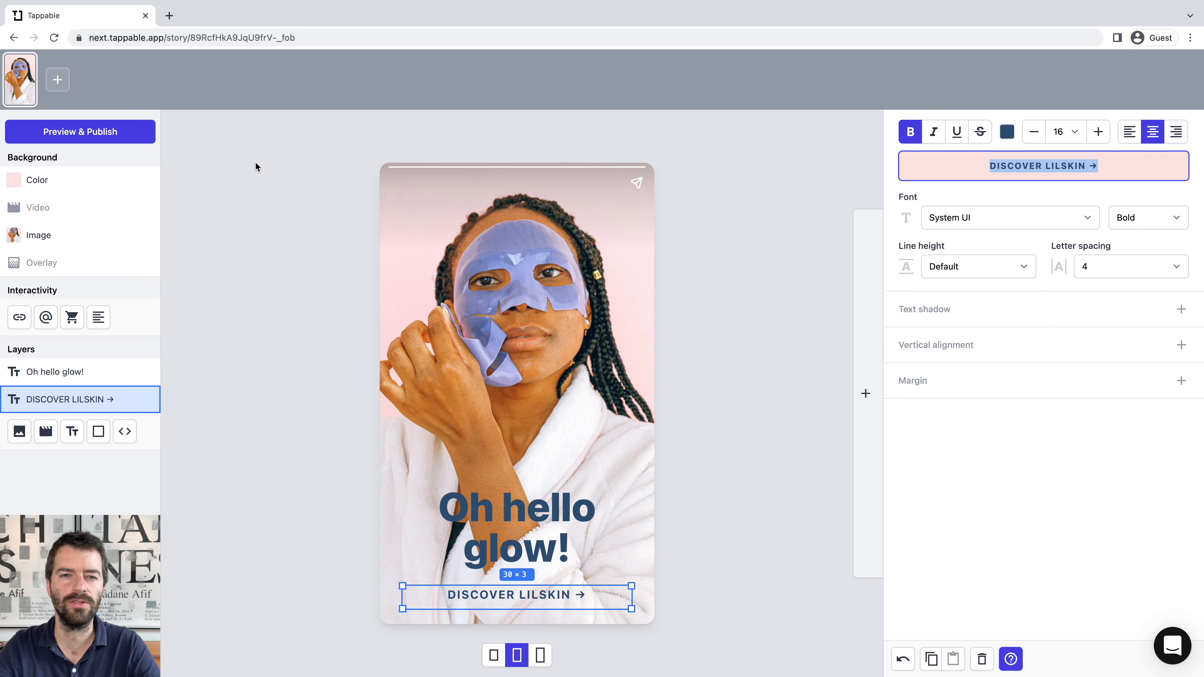
Add the solid white 30% overlay that covers the lower half of the background.
left_click(55, 265)
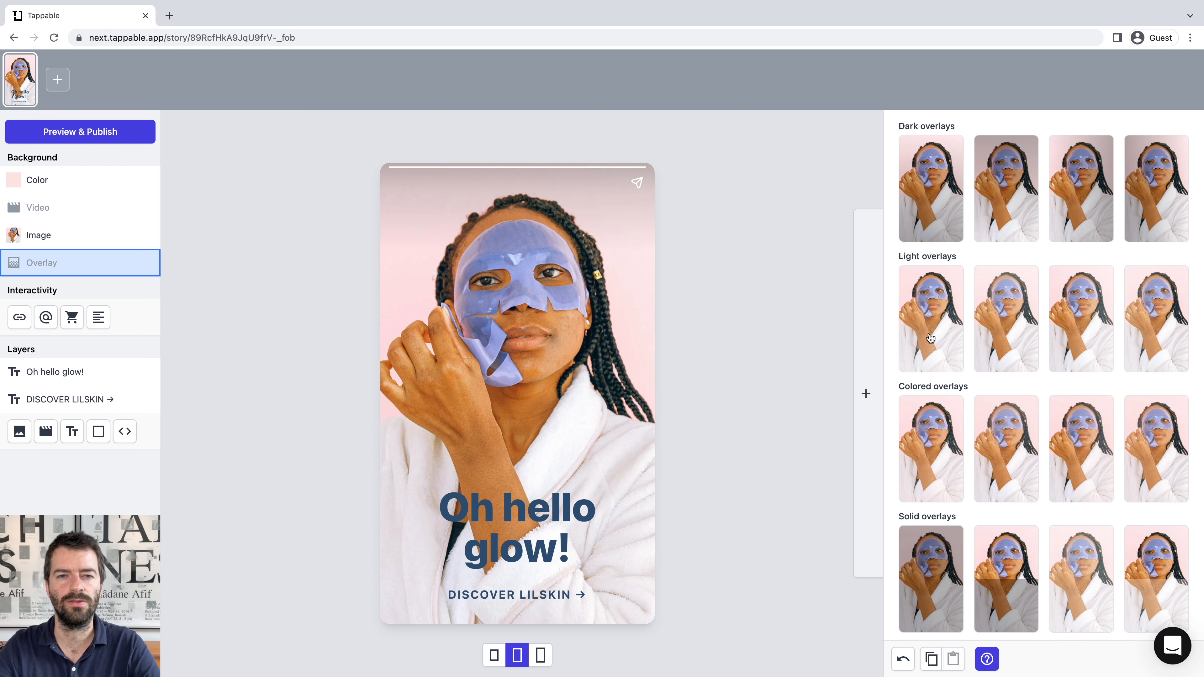
scroll(938, 258, "down", 3)
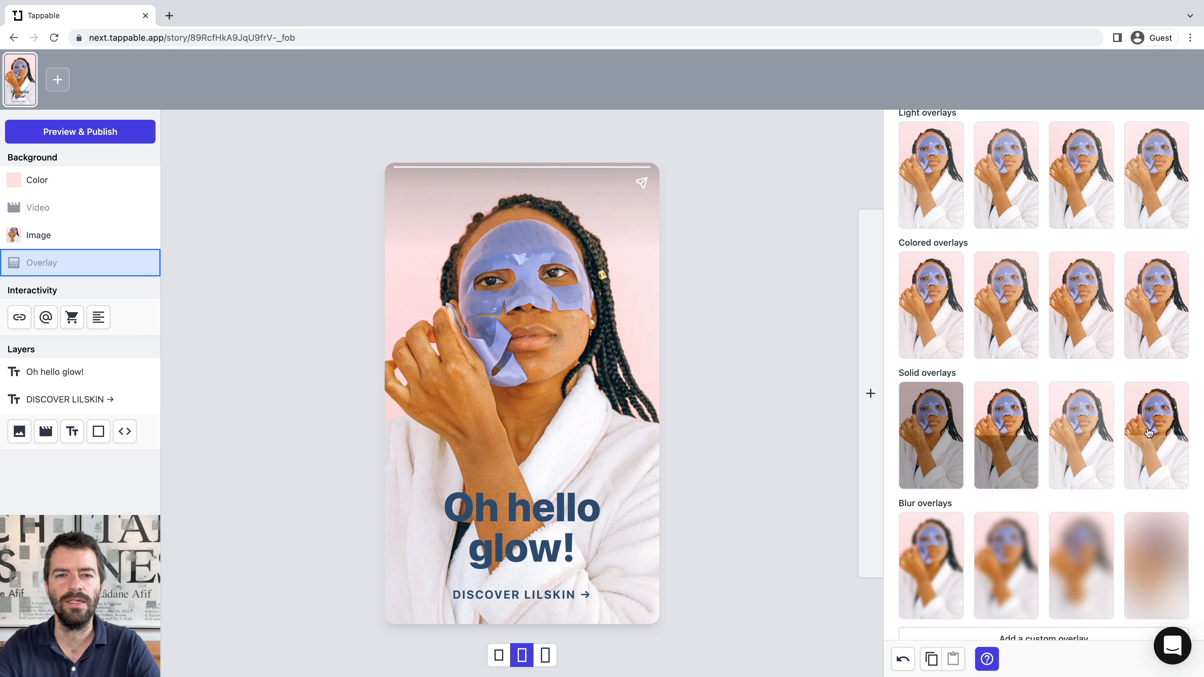
left_click(1162, 440)
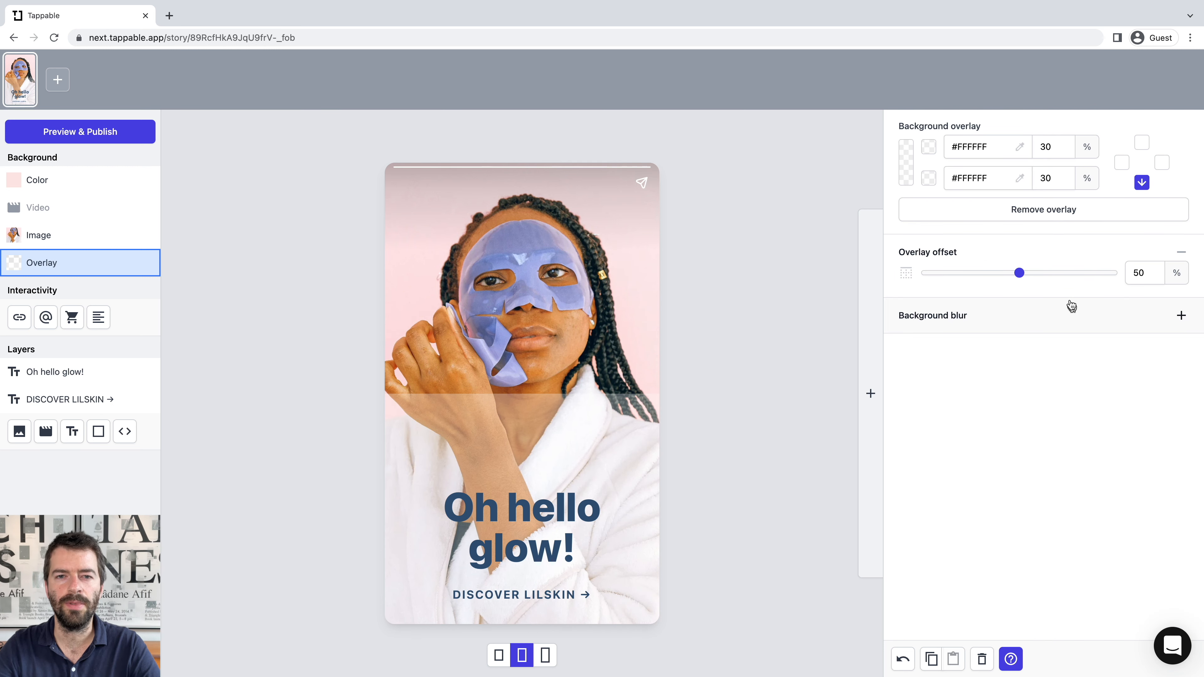
Set the overlay offset to 65% and add a Large background blur to it.
left_click(1020, 274)
left_click_drag(1020, 274, 1047, 275)
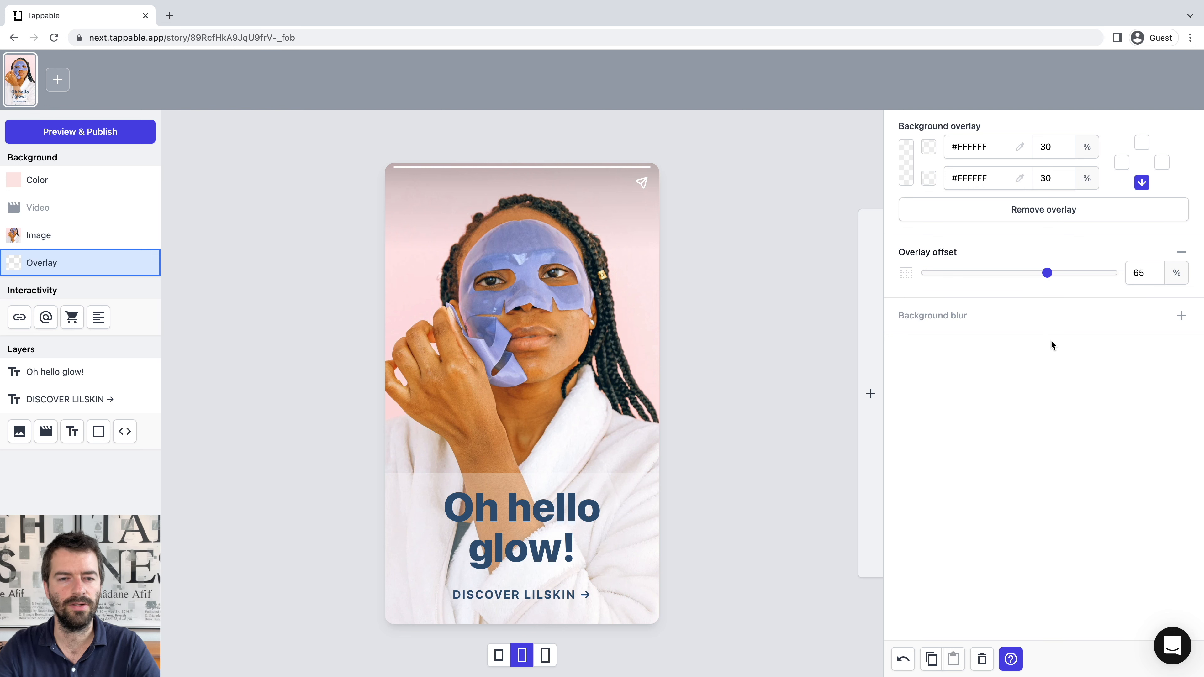
left_click(1061, 318)
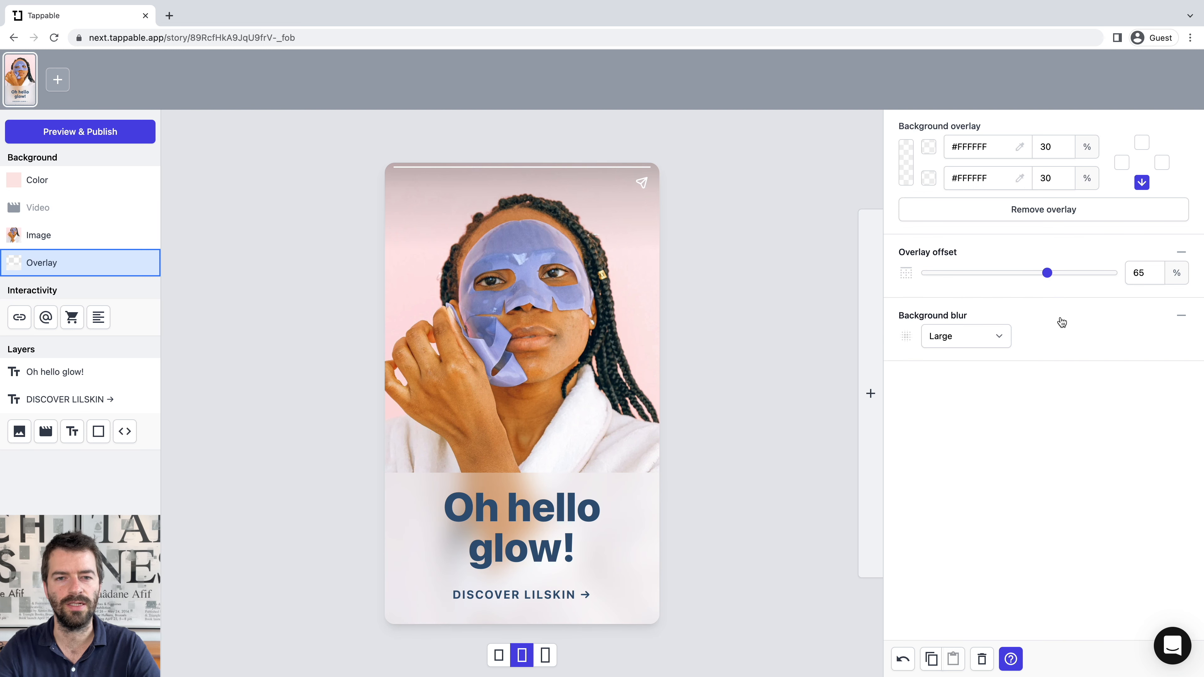
Show the QR code for previewing the story, then close the preview and publish dialog.
left_click(107, 128)
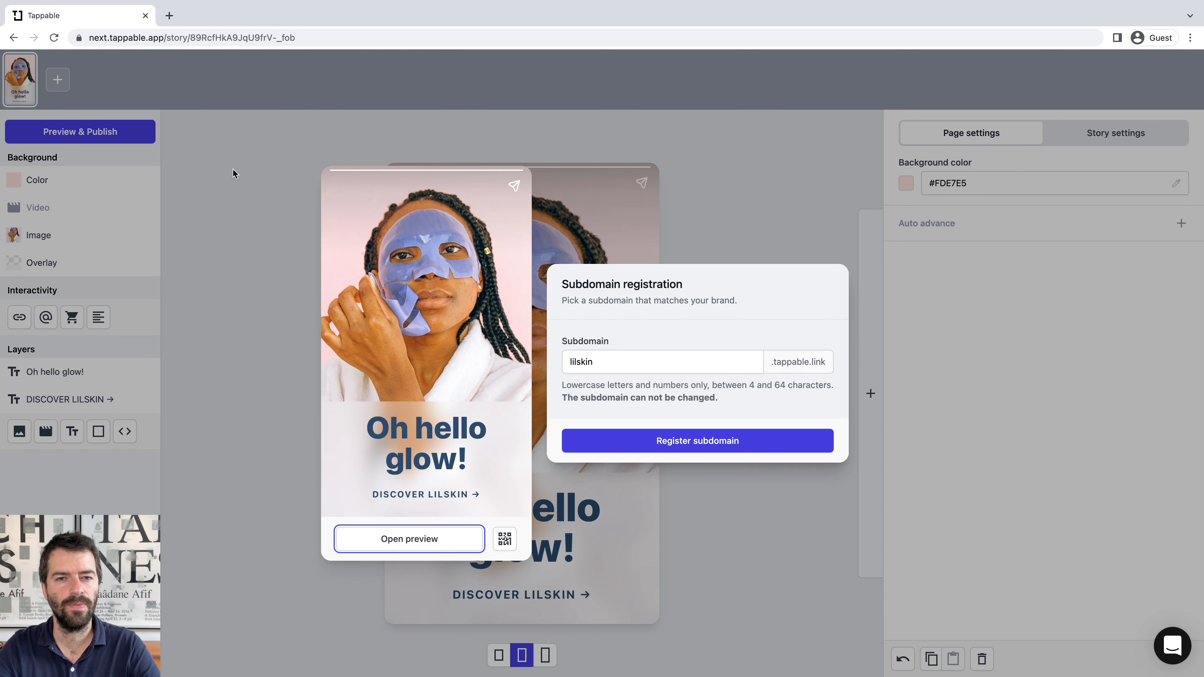
left_click(506, 540)
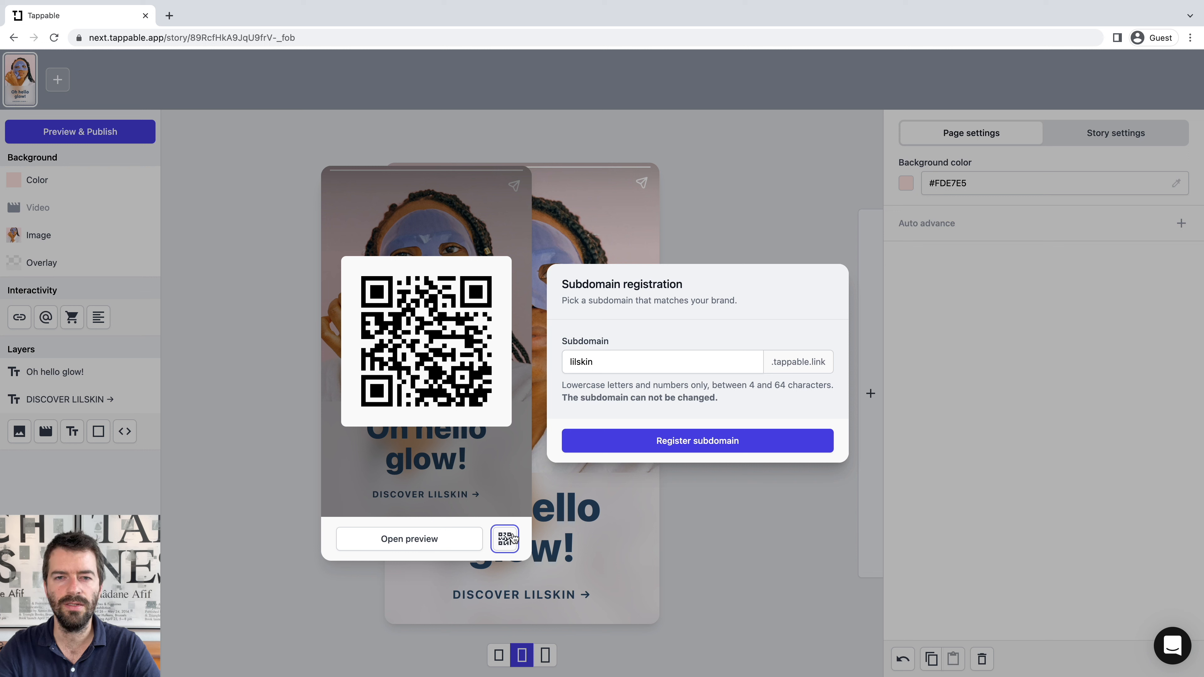
left_click(743, 209)
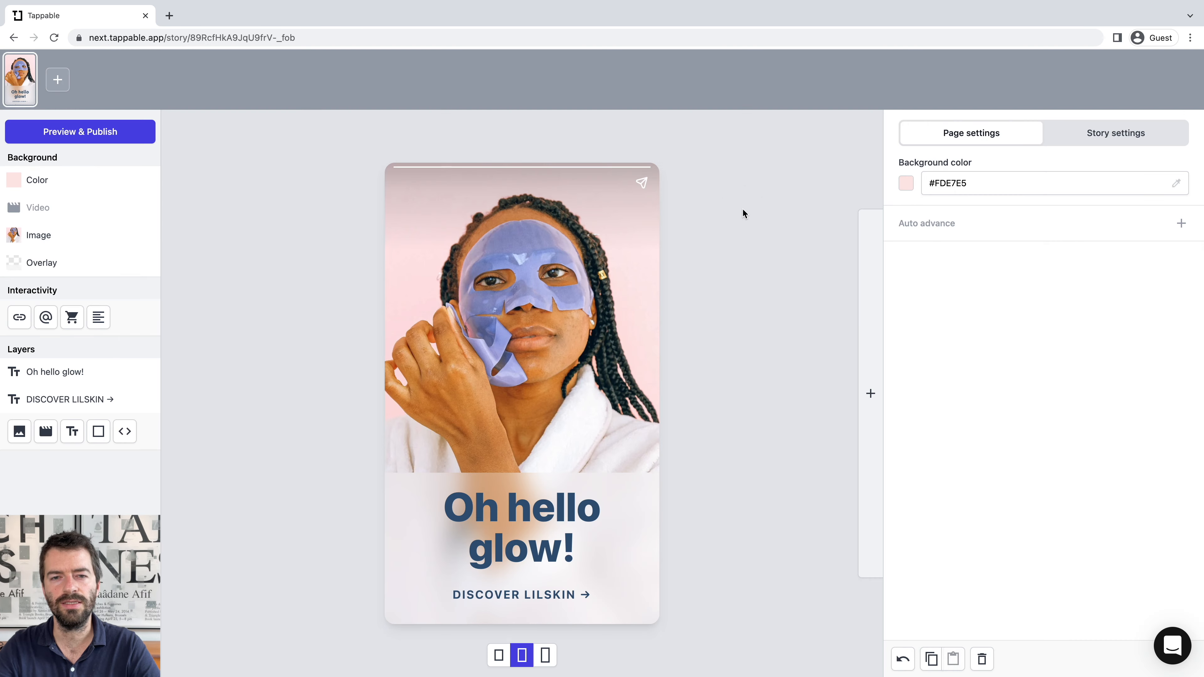
Add a second page after the cover and give it the face-mask clip as its background video.
left_click(870, 369)
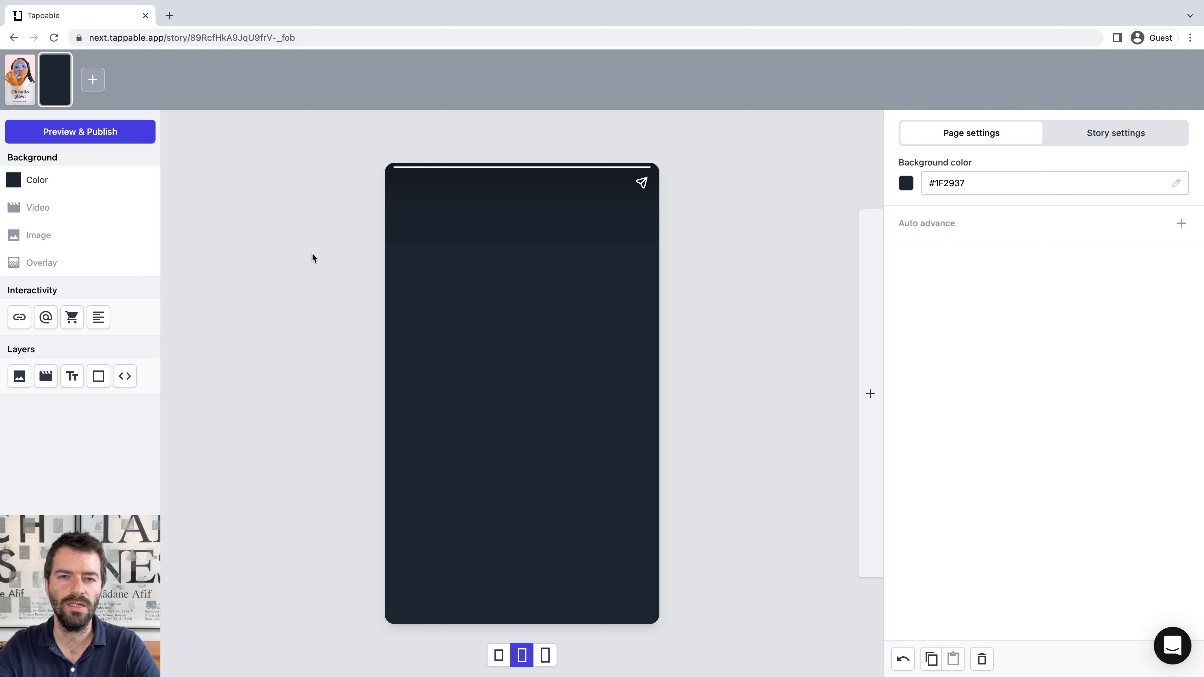
left_click(86, 214)
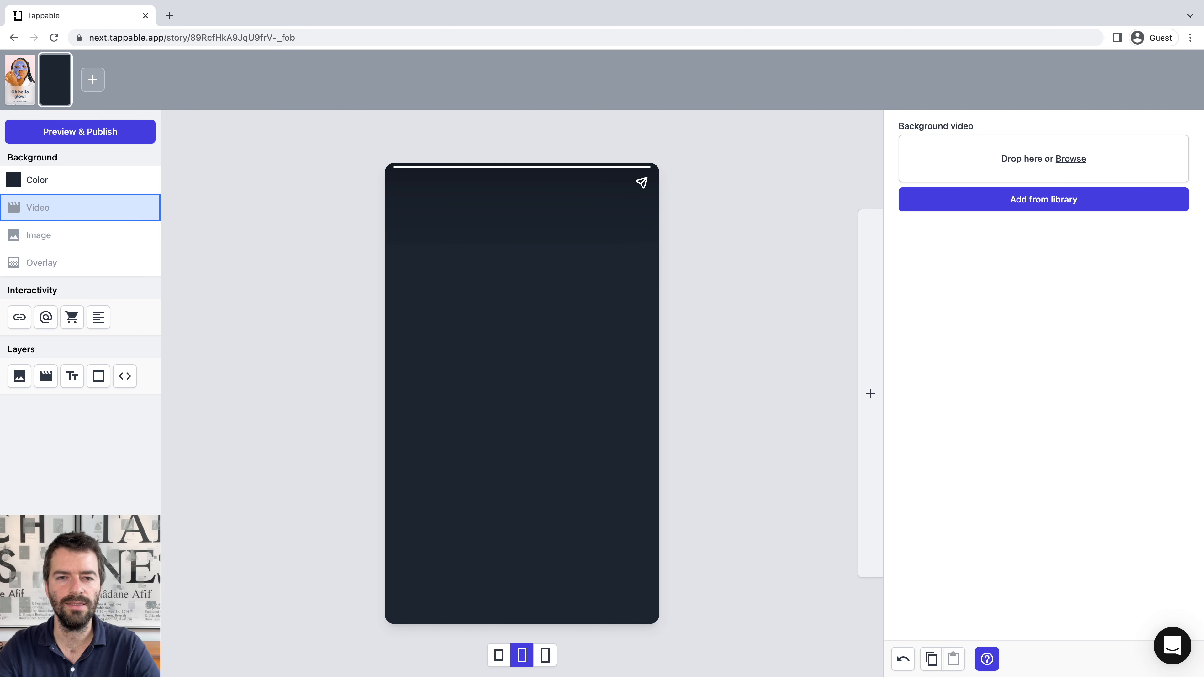
left_click_drag(208, 263, 942, 165)
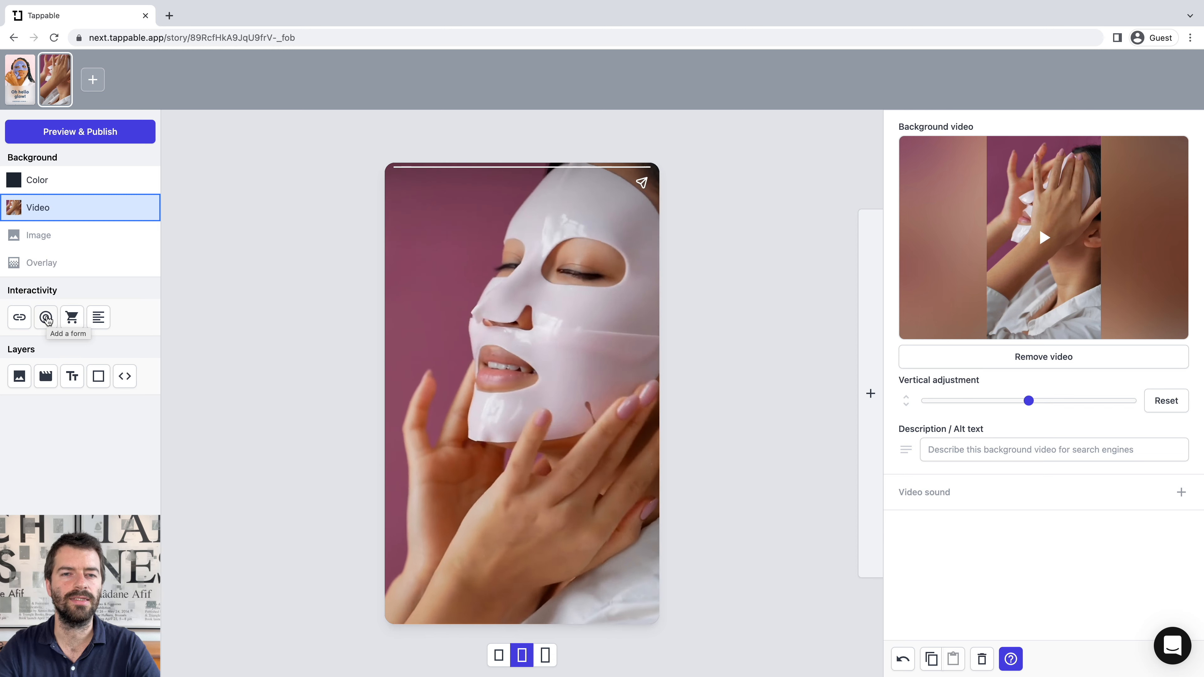
Create a new lead form for the second page and title it "Get a free sample".
left_click(47, 318)
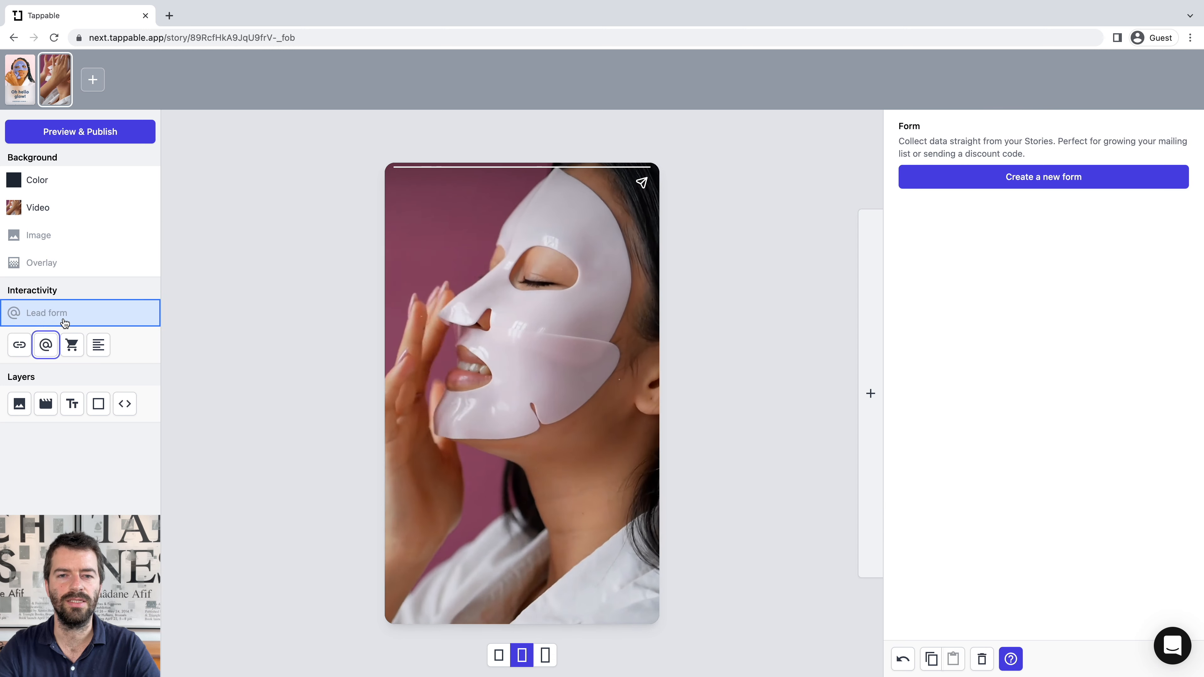
left_click(1050, 177)
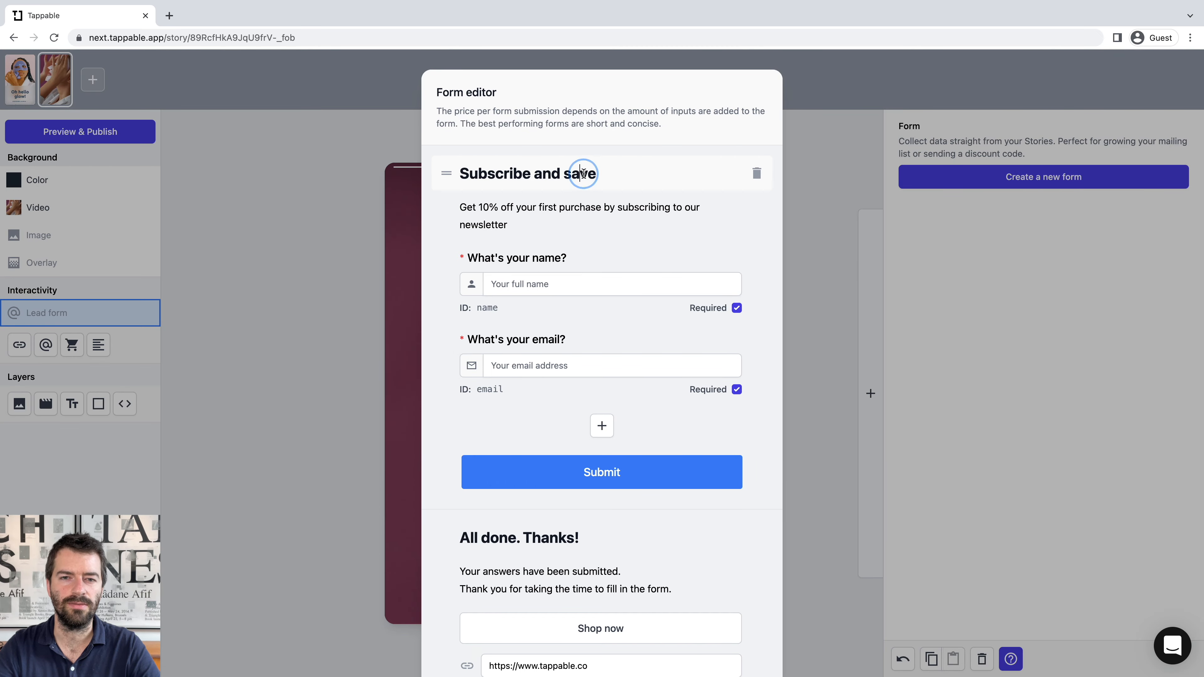
triple_click(583, 174)
type("Get a")
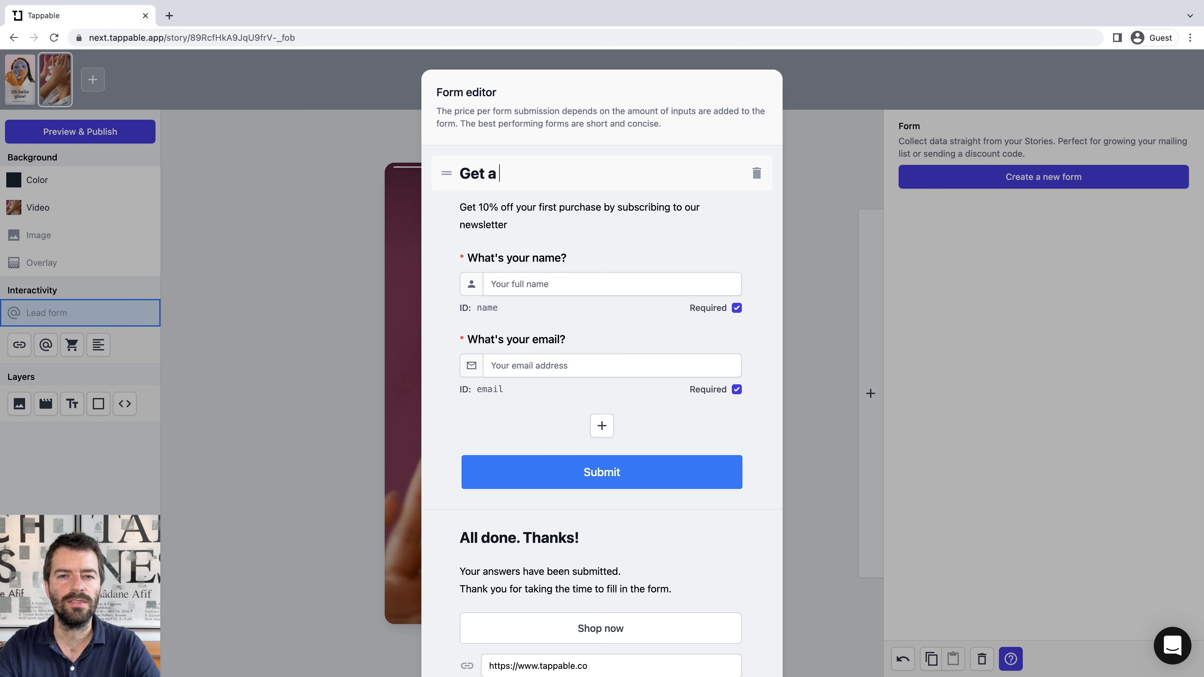
type(" free sample")
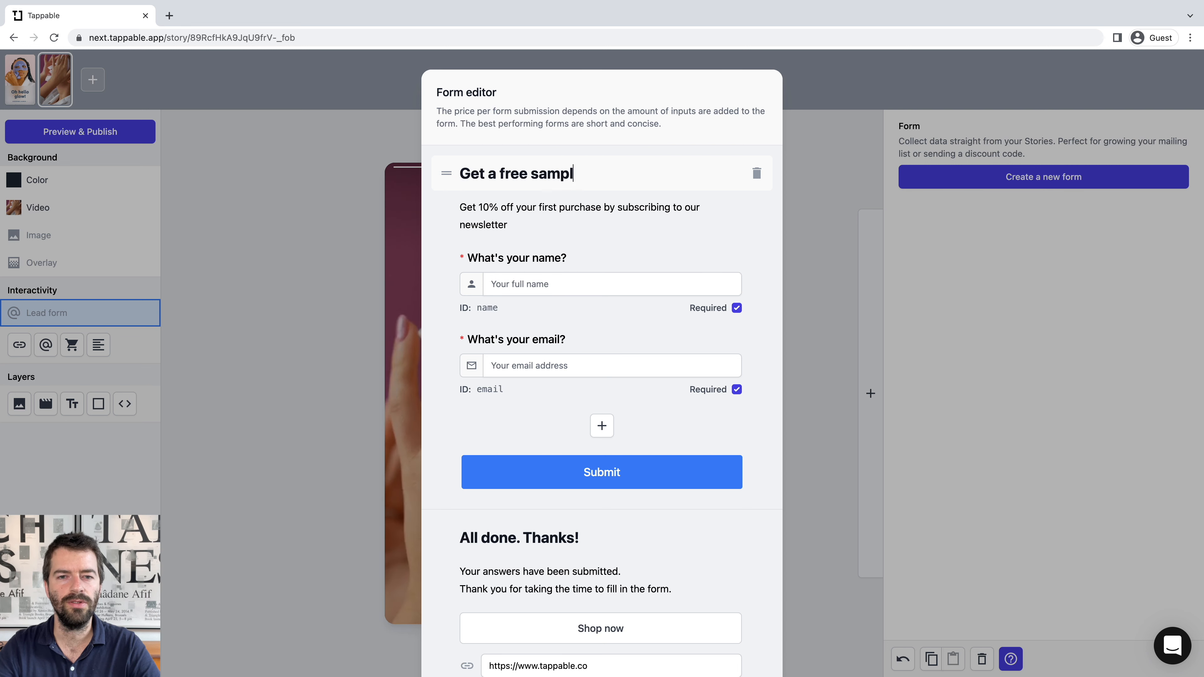
Replace the form's description with "We'll ship it to your home".
triple_click(508, 214)
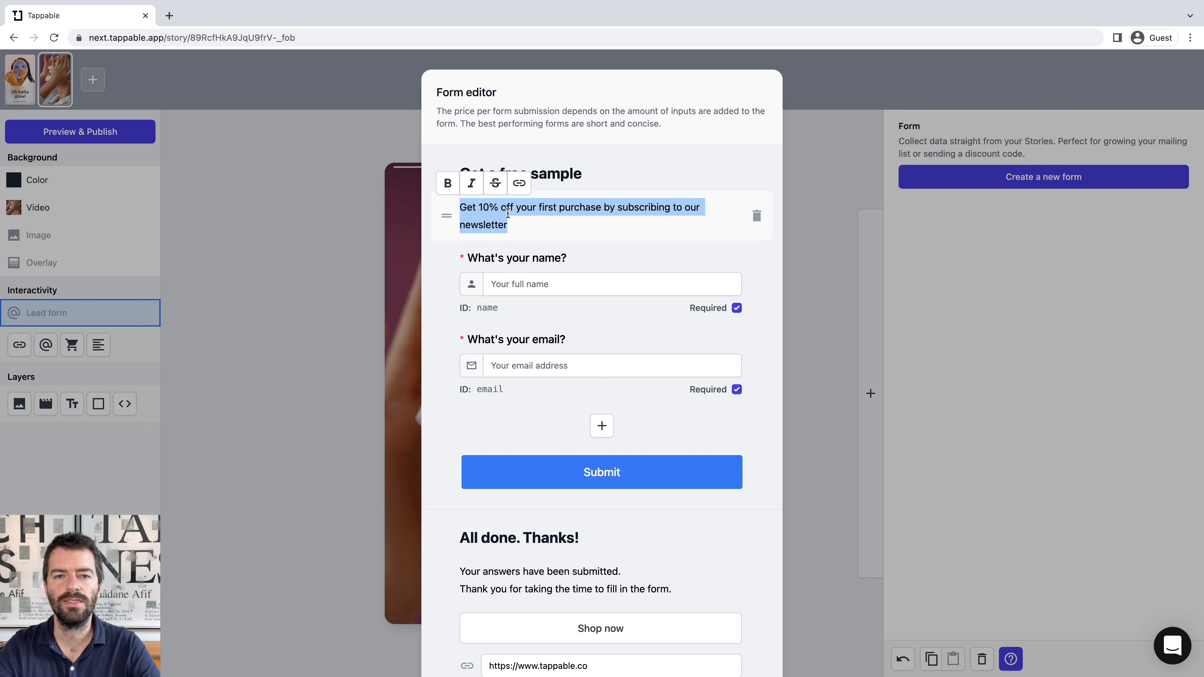
type("We'll sh")
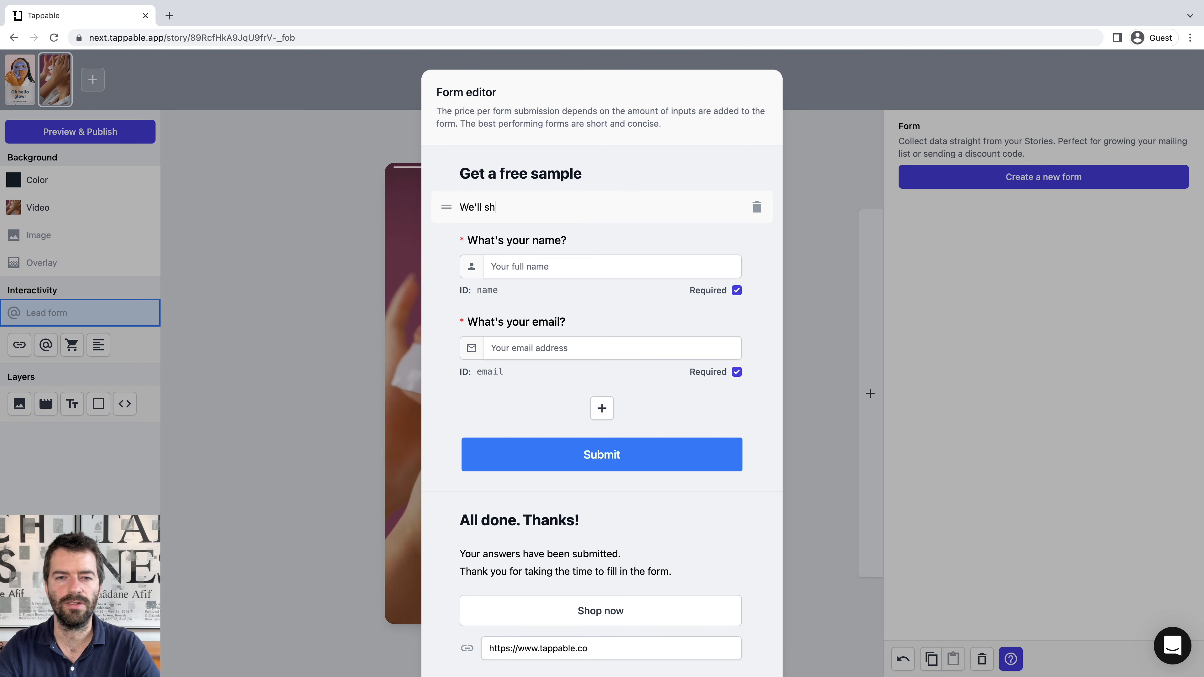
type("ip it to yo")
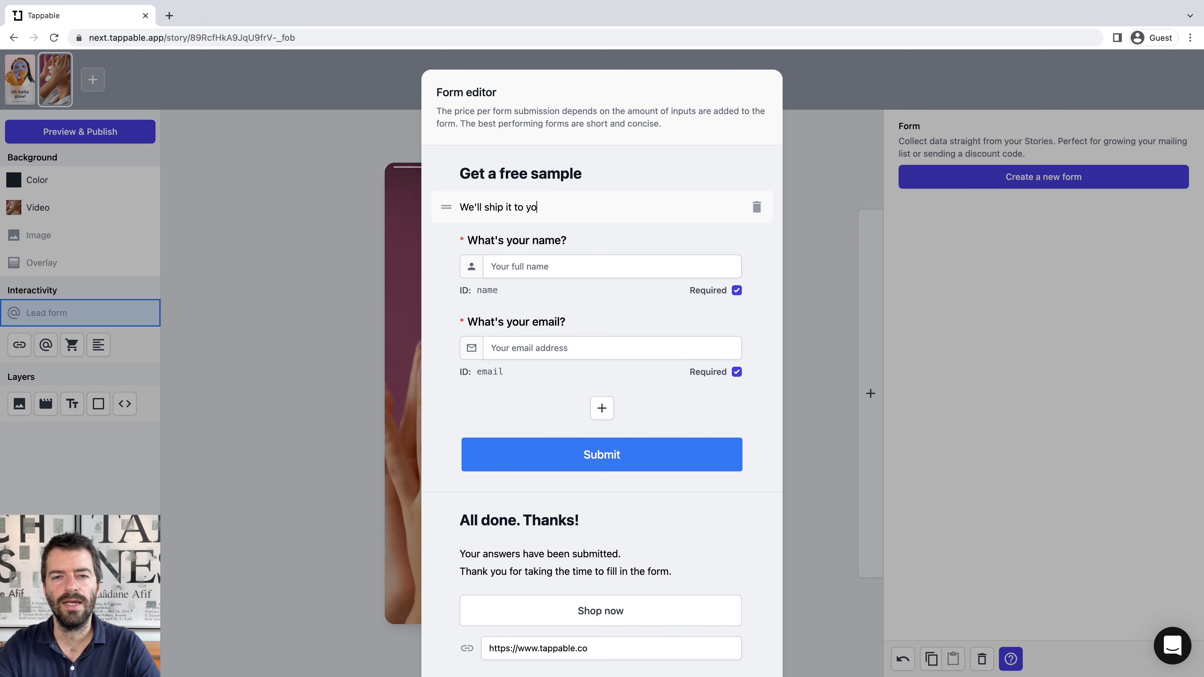
type("ur home")
left_click(501, 229)
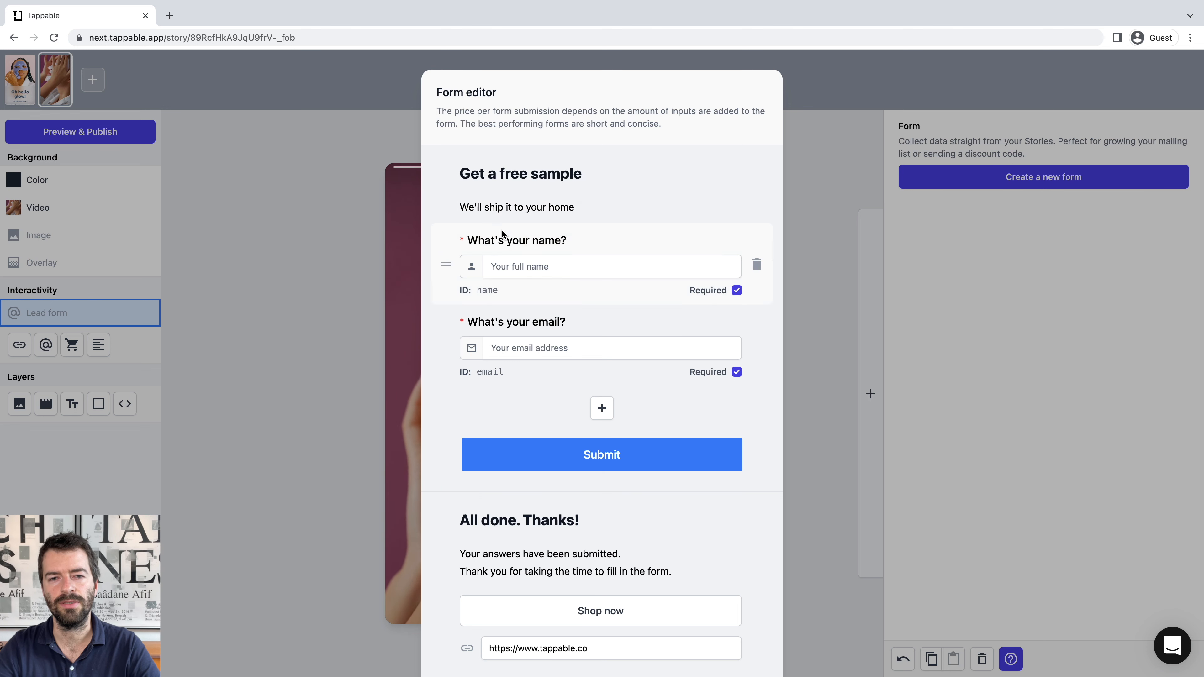
Add a long text question below the email question, worded "What's your address".
left_click(602, 408)
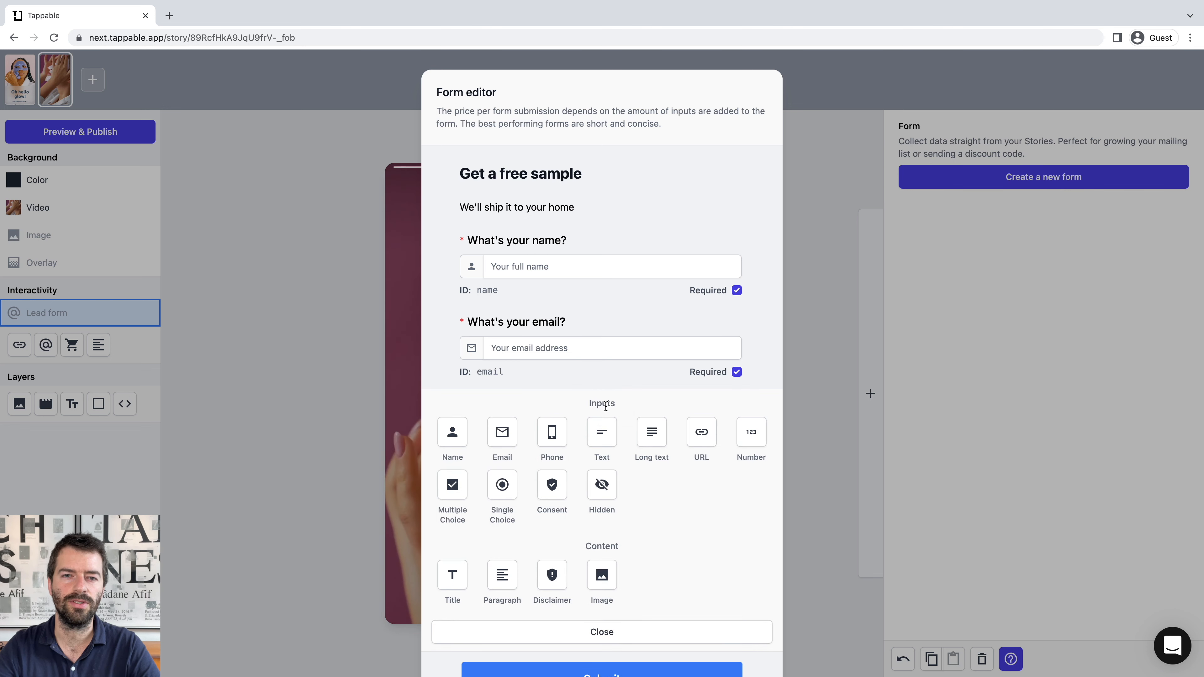
left_click(652, 432)
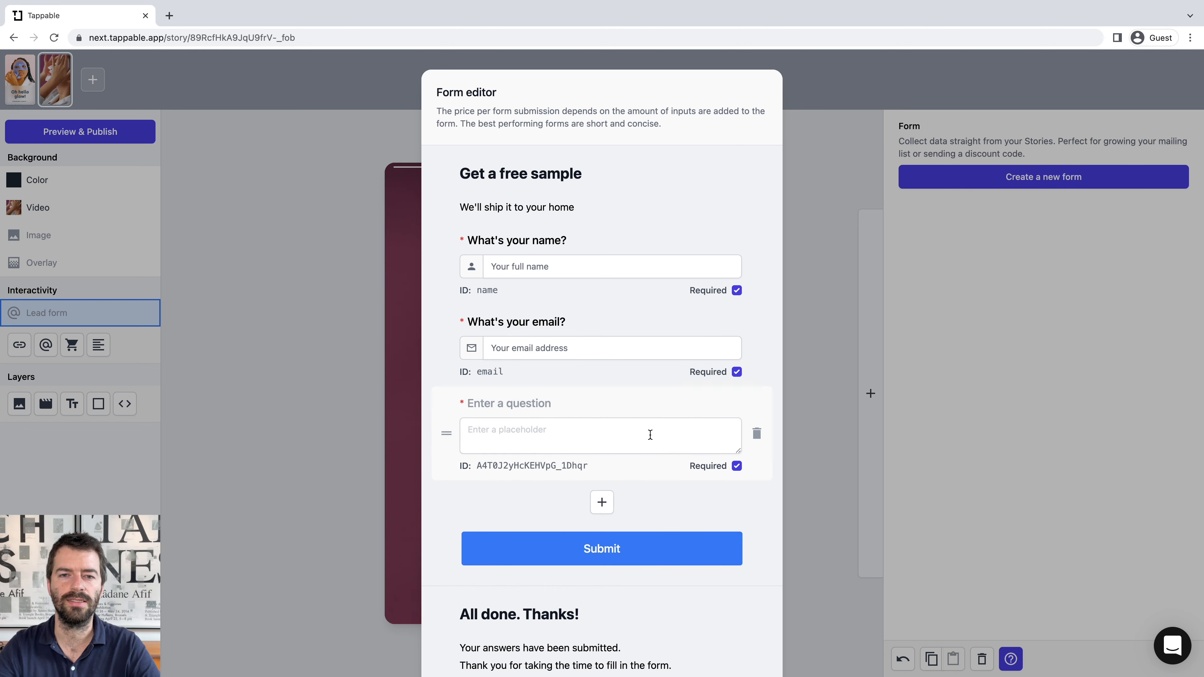
left_click(530, 404)
type("What")
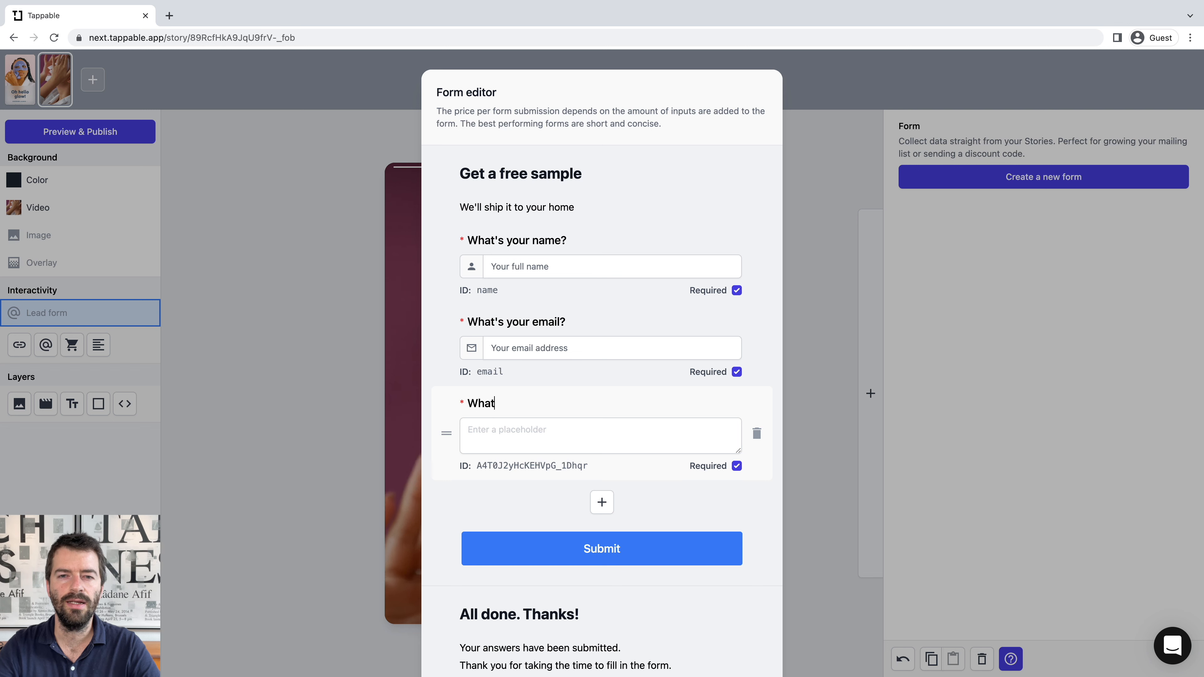
type("'s your address")
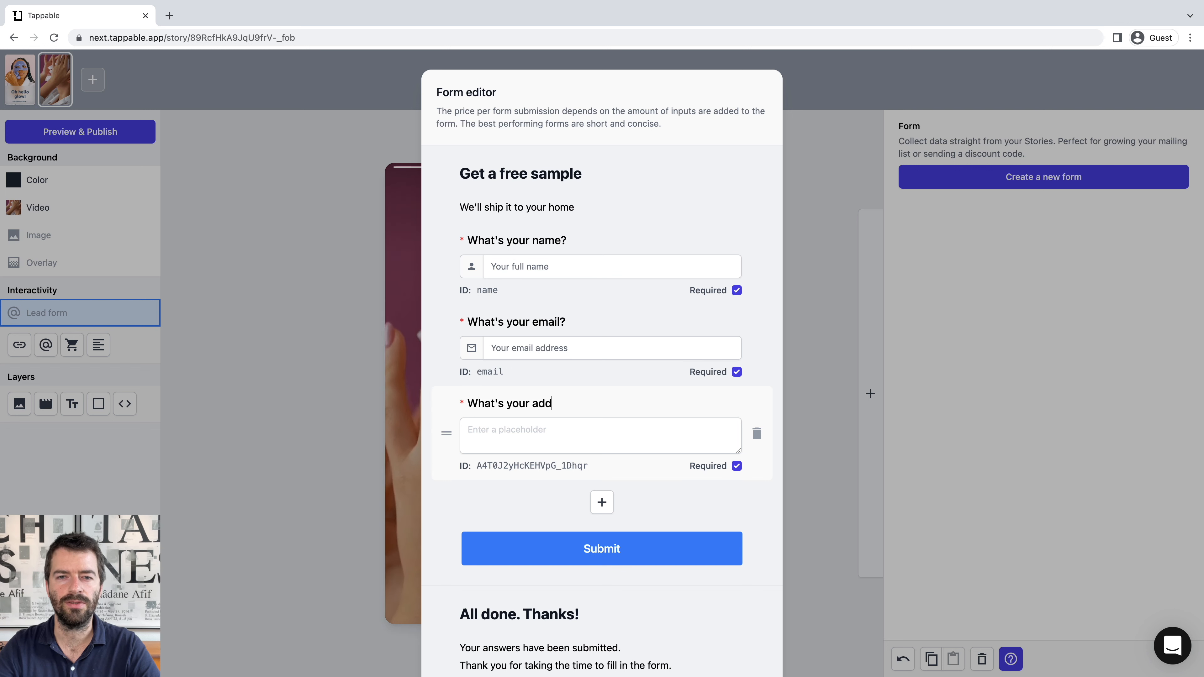
Give the address question the placeholder "Your shipping address" and the ID "address".
left_click(525, 430)
type("Your")
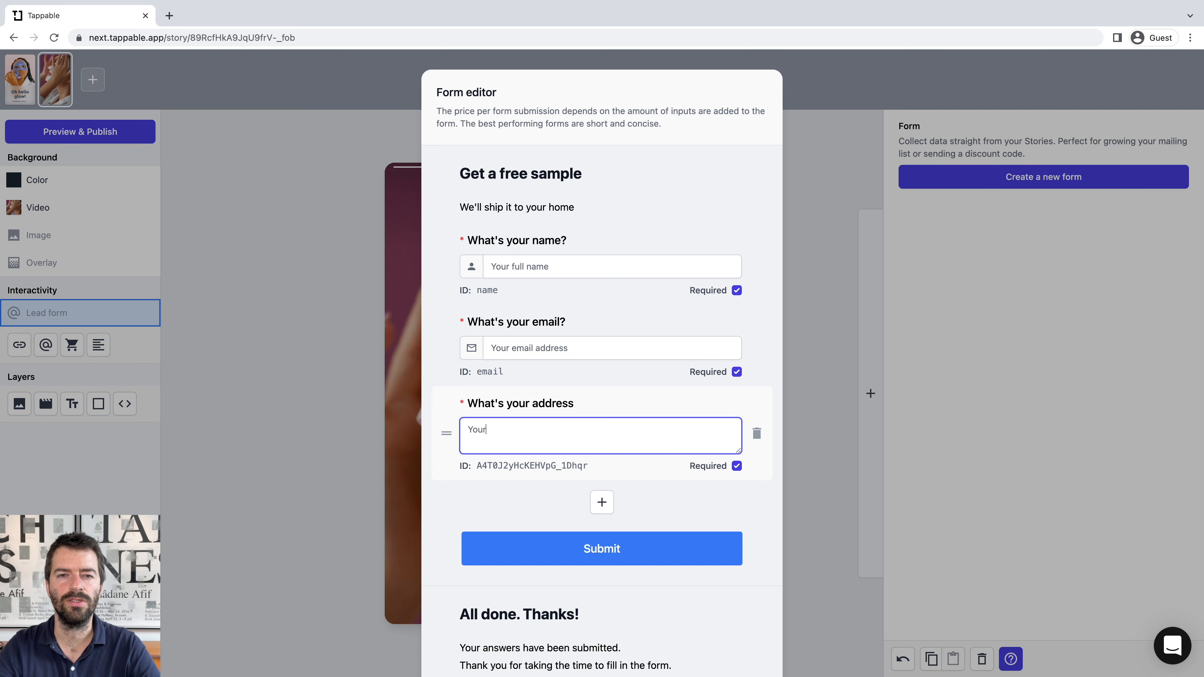
type(" shipping address")
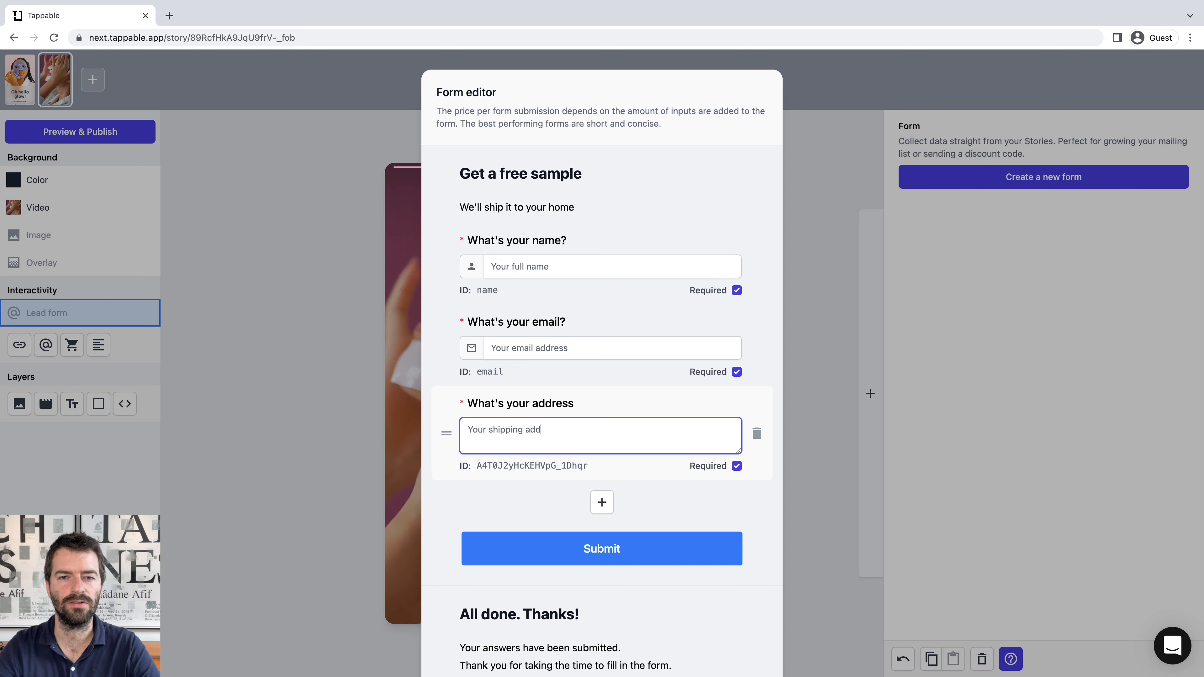
double_click(515, 465)
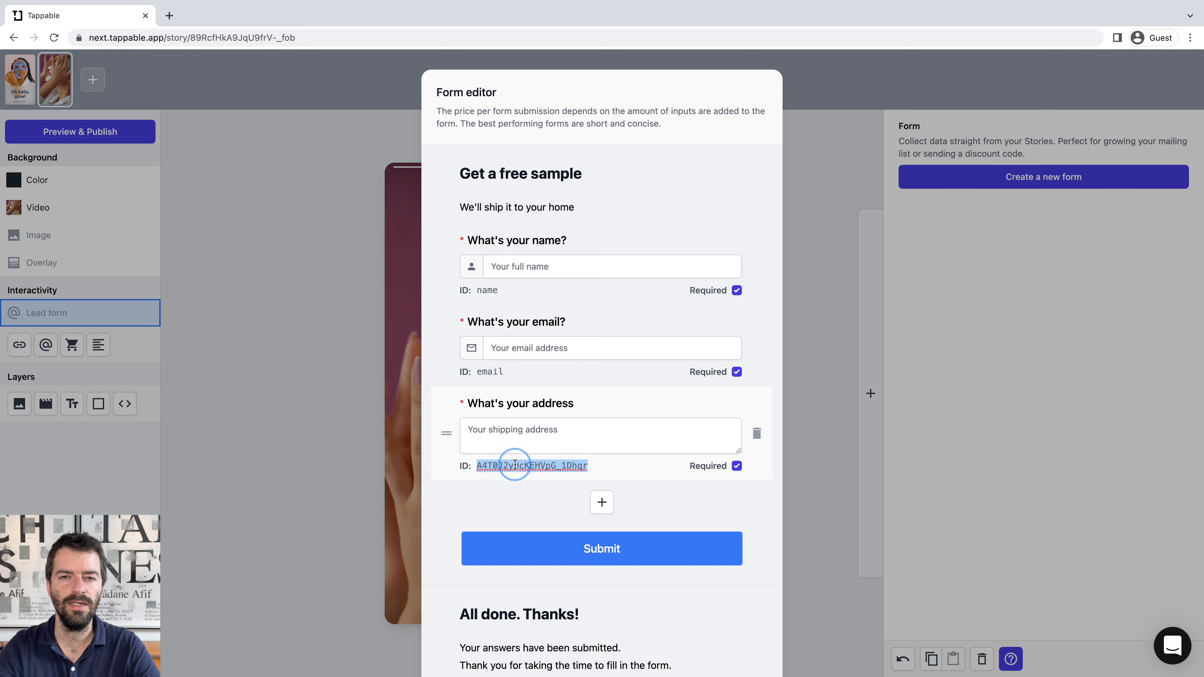
type("address")
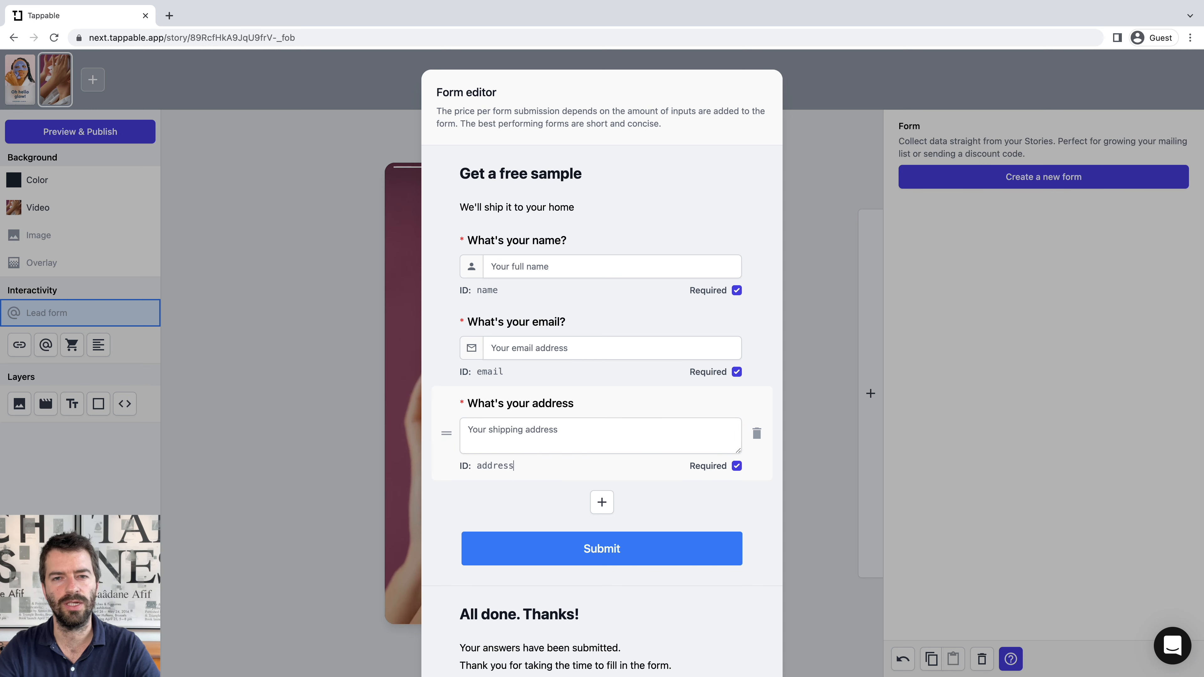
Add a disclaimer block to the form below the address question.
scroll(510, 514, "down", 3)
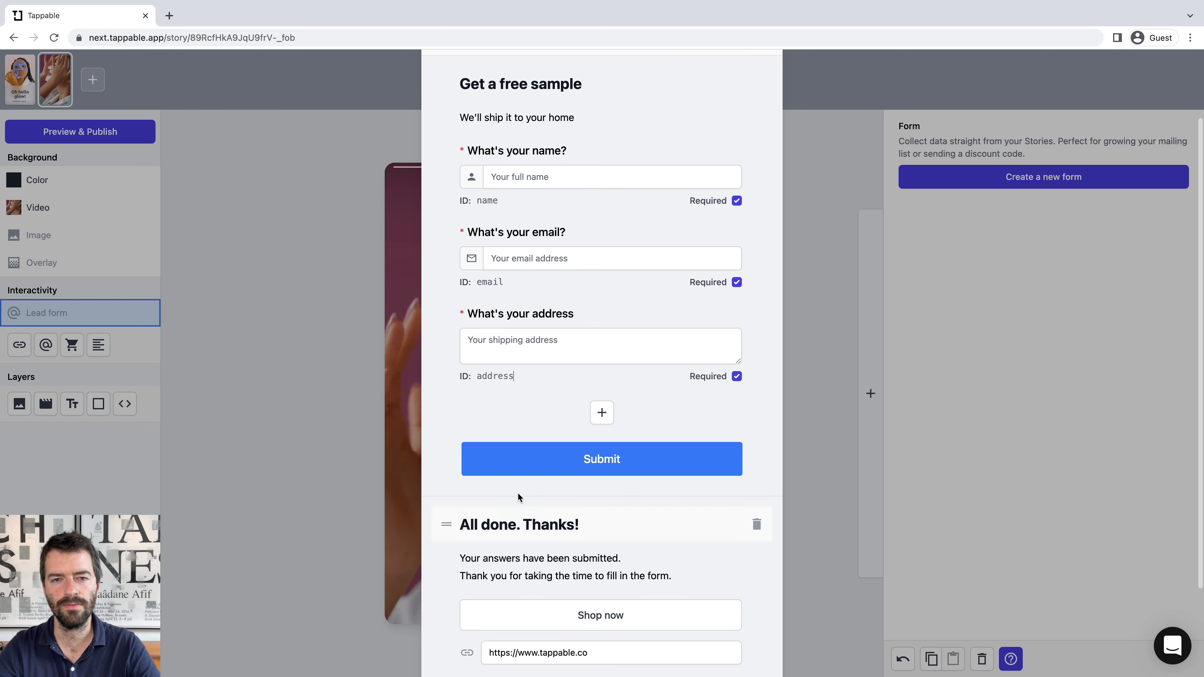
left_click(604, 416)
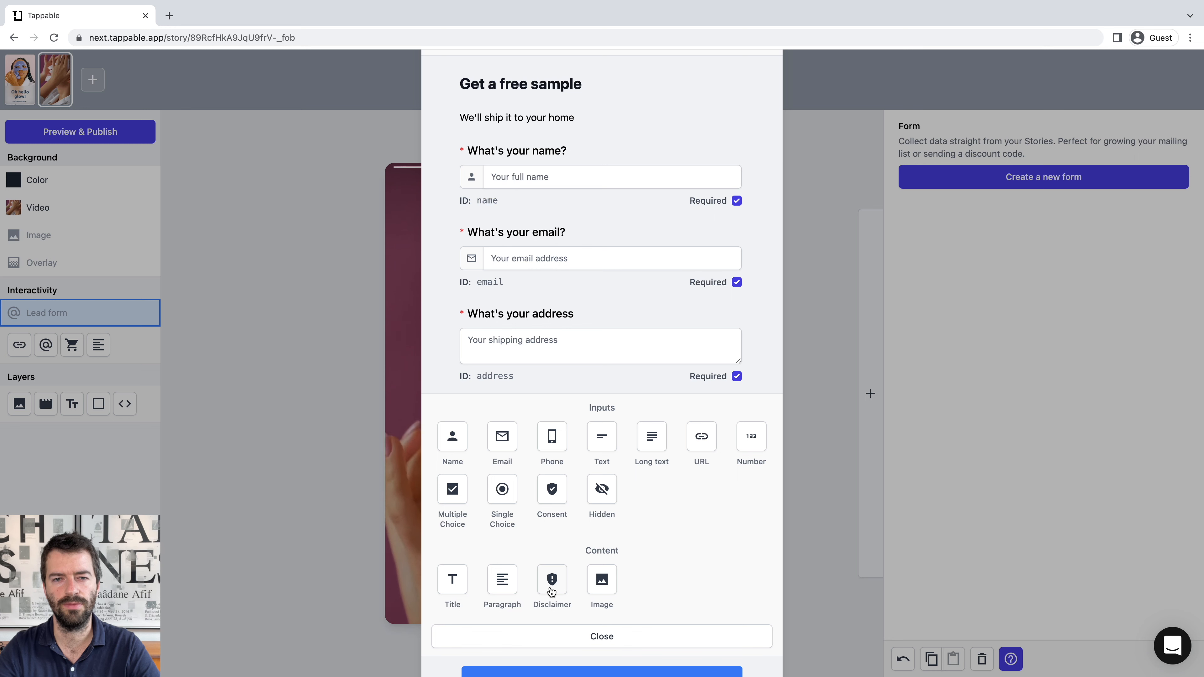
scroll(551, 589, "down", 1)
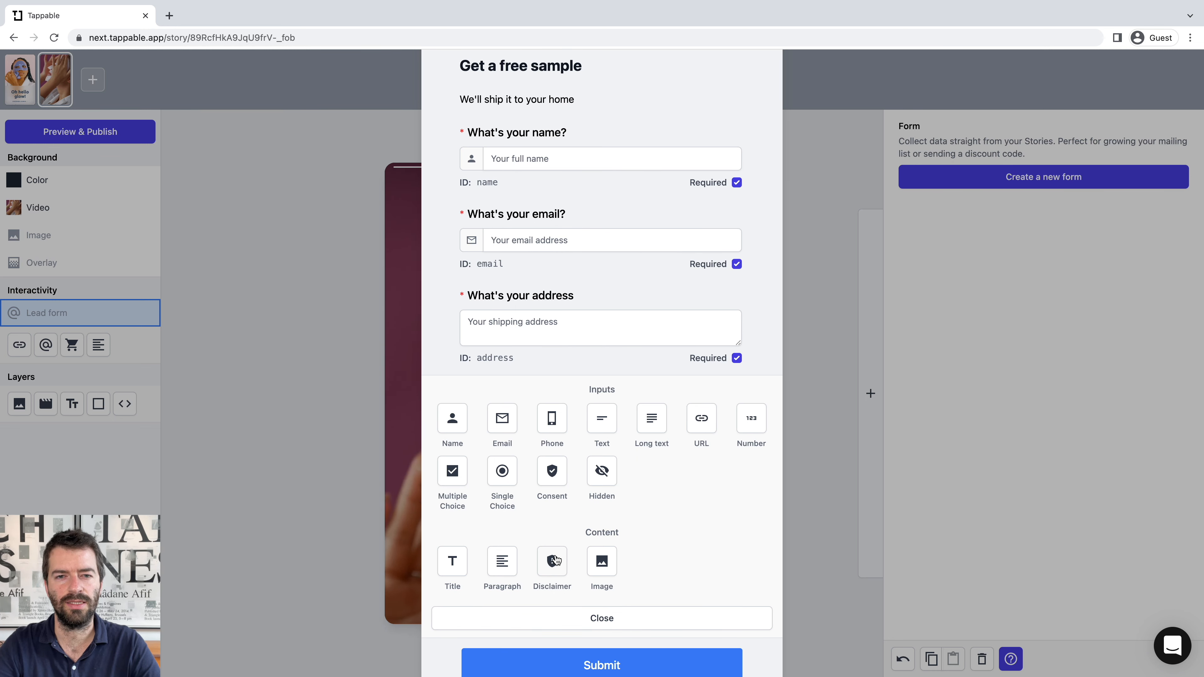
left_click(553, 561)
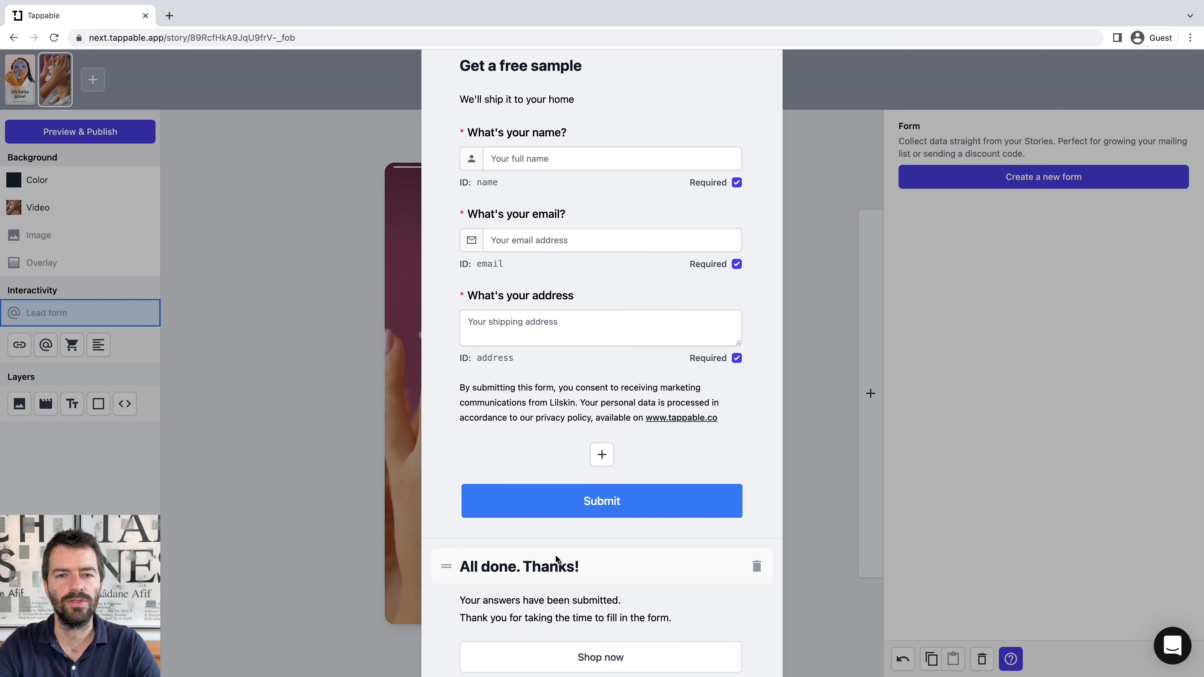
Publish the form with its default delivery settings and attach the "Get a free sample" form to the page.
scroll(556, 558, "down", 3)
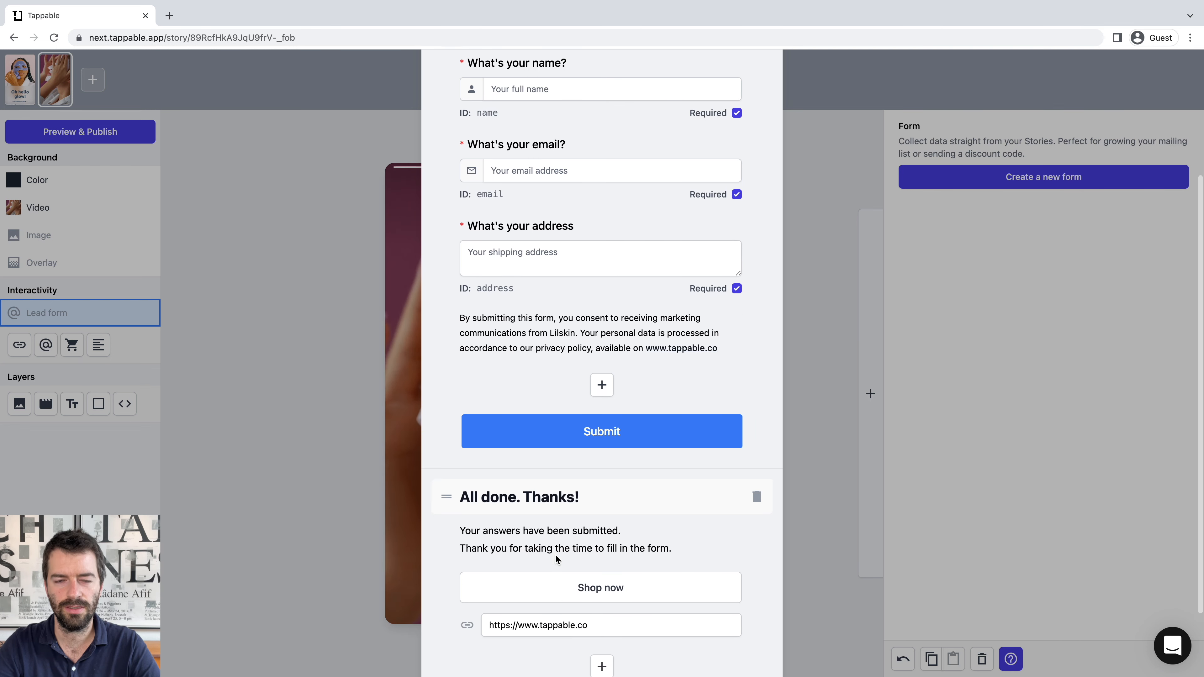
scroll(556, 556, "down", 4)
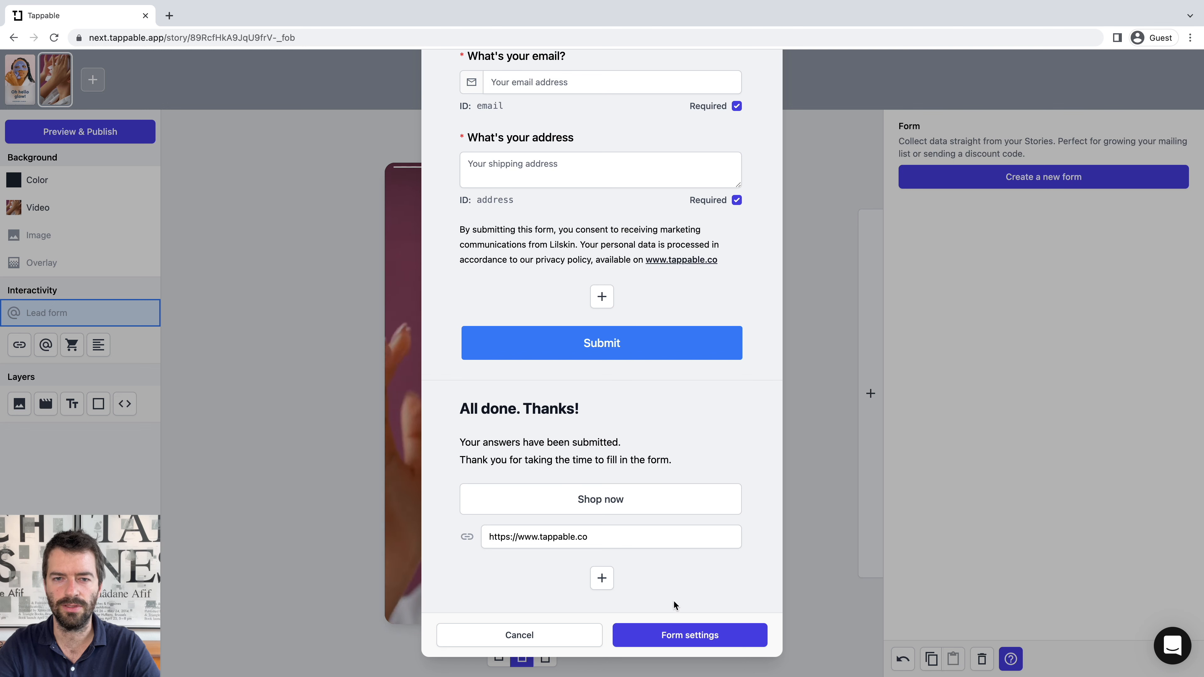
left_click(675, 637)
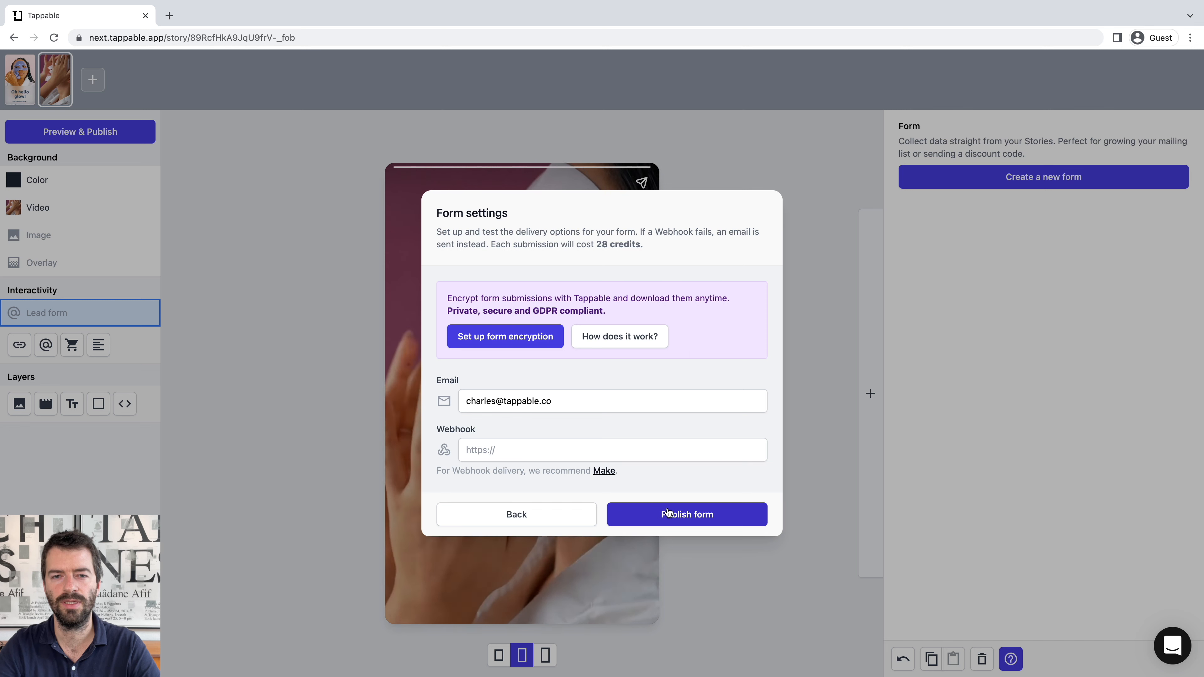
left_click(692, 518)
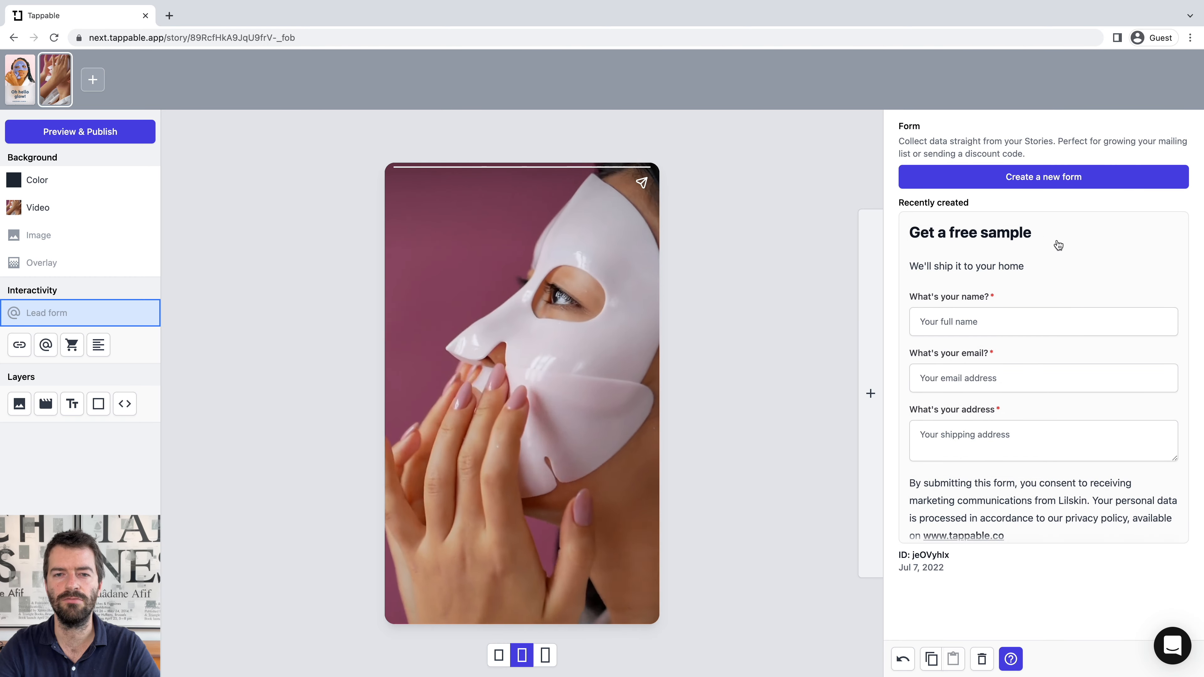
left_click(981, 356)
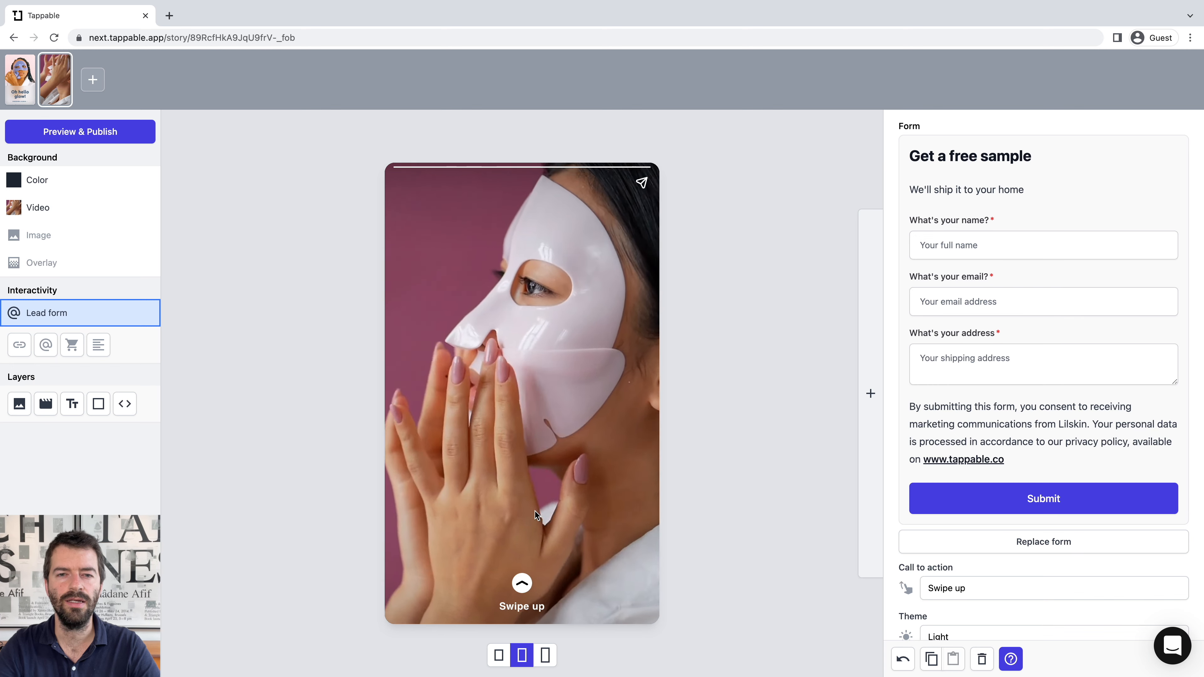
Change the lead form's call to action to "Get a free sample".
scroll(941, 537, "down", 2)
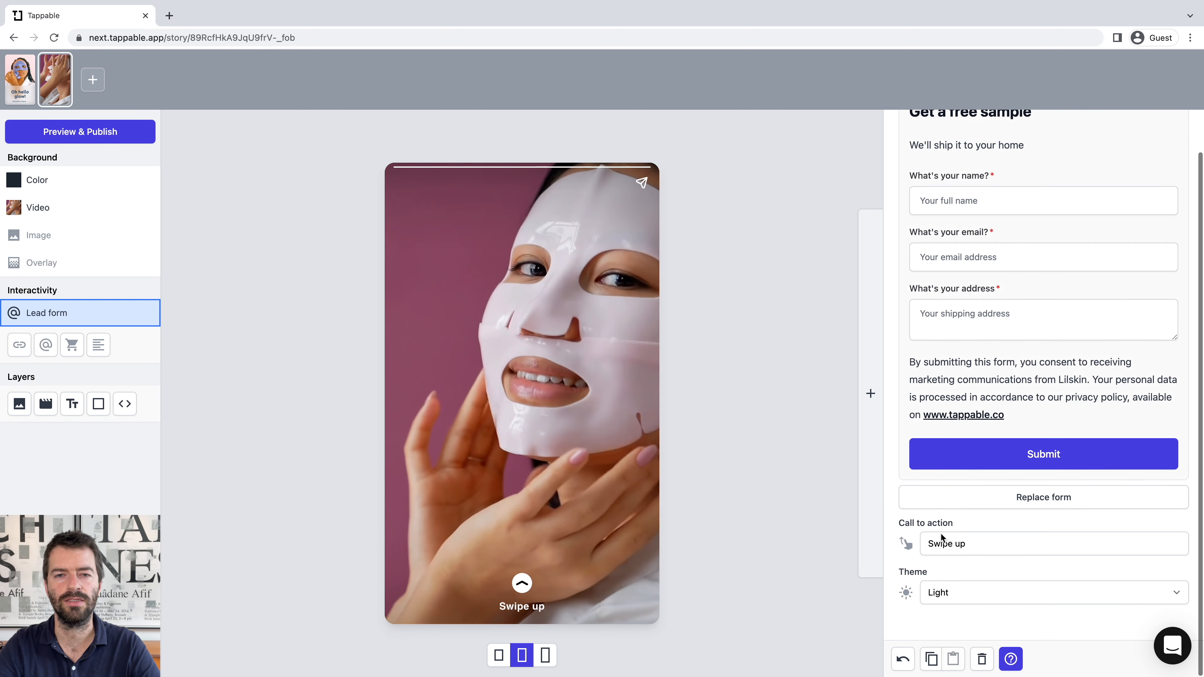
triple_click(936, 544)
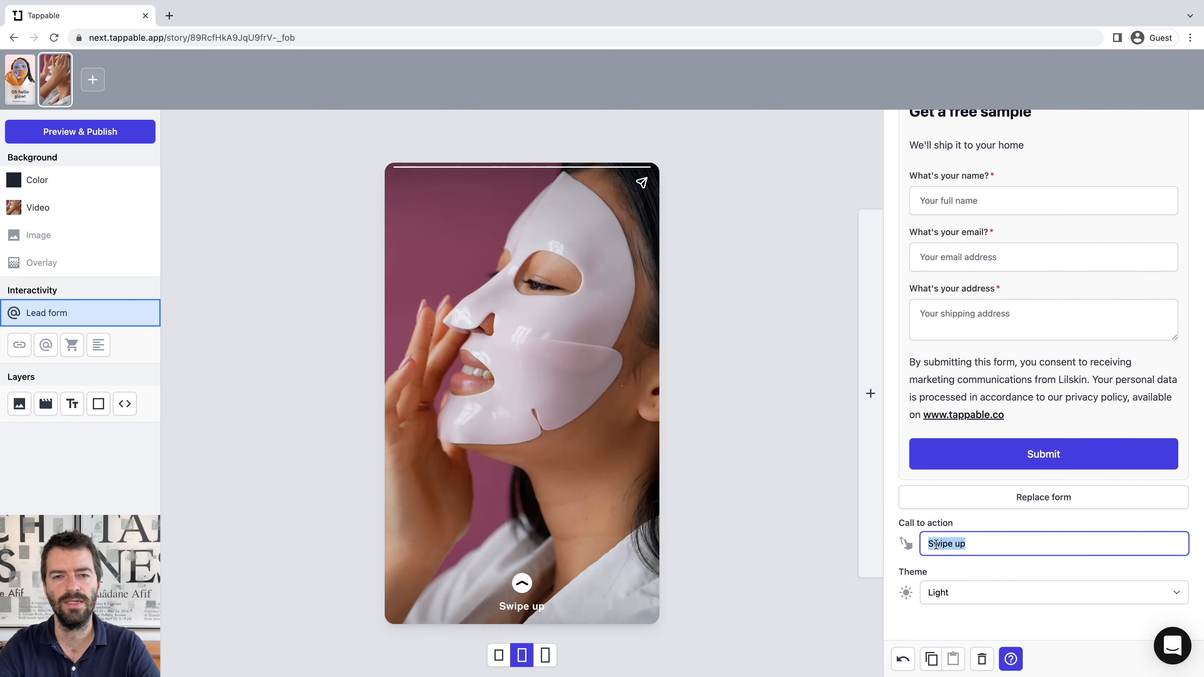
type("Get ")
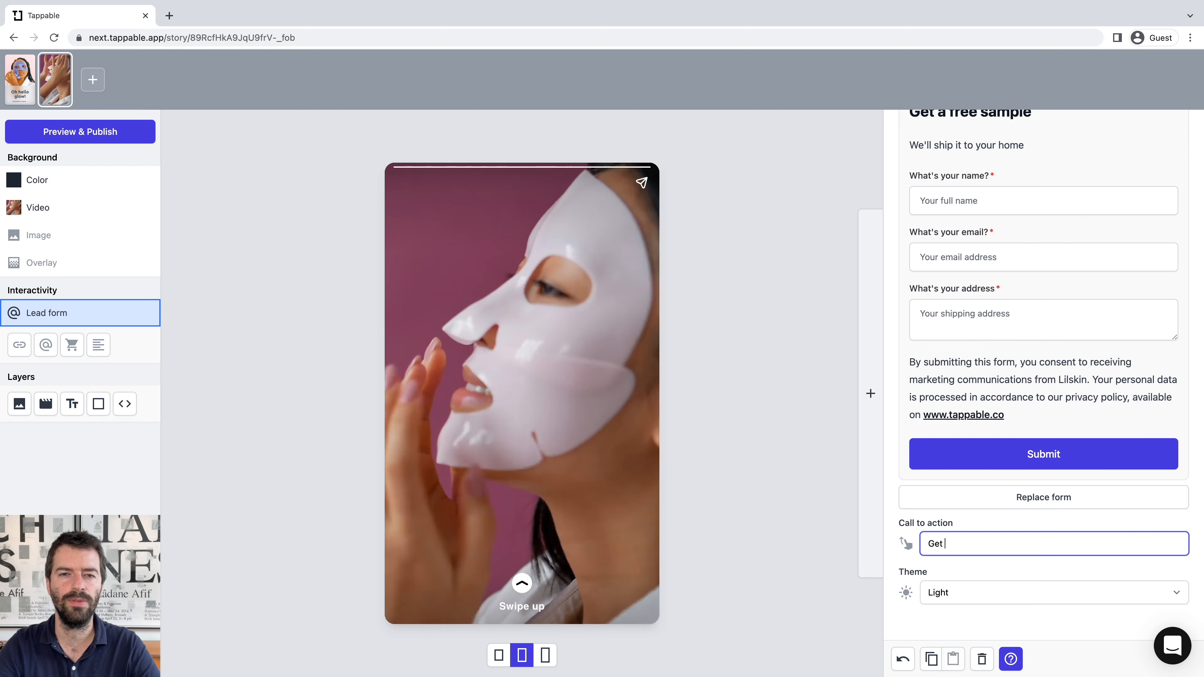
type("a free sam")
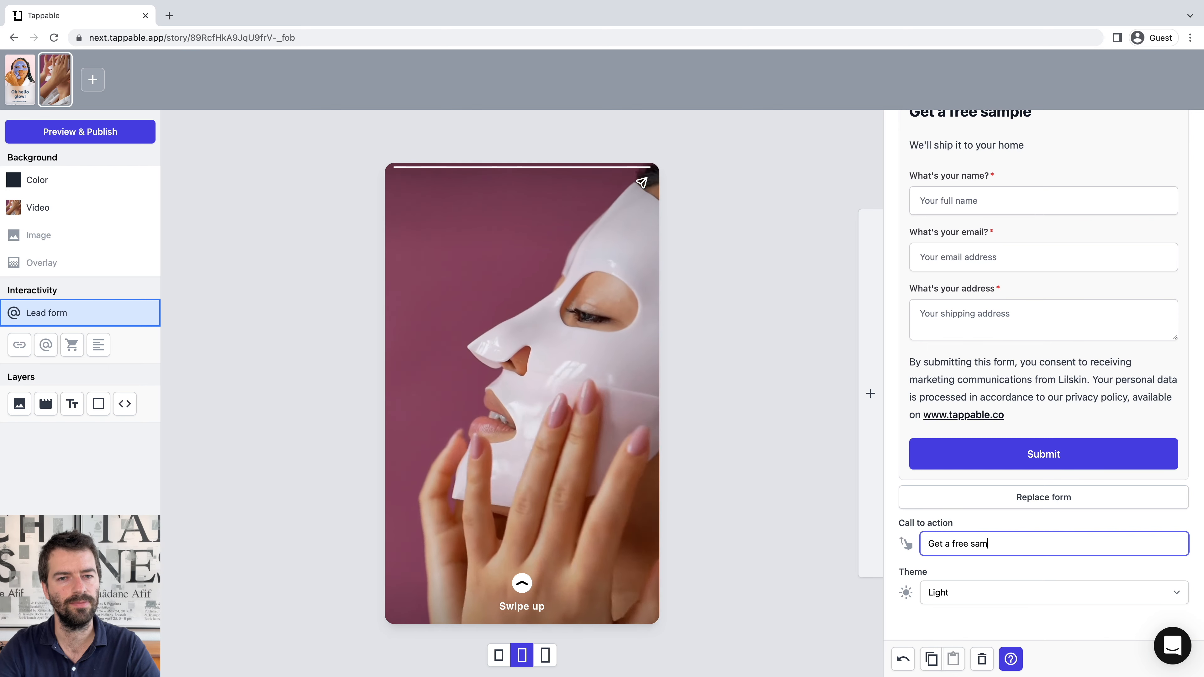
type("ple")
left_click(673, 418)
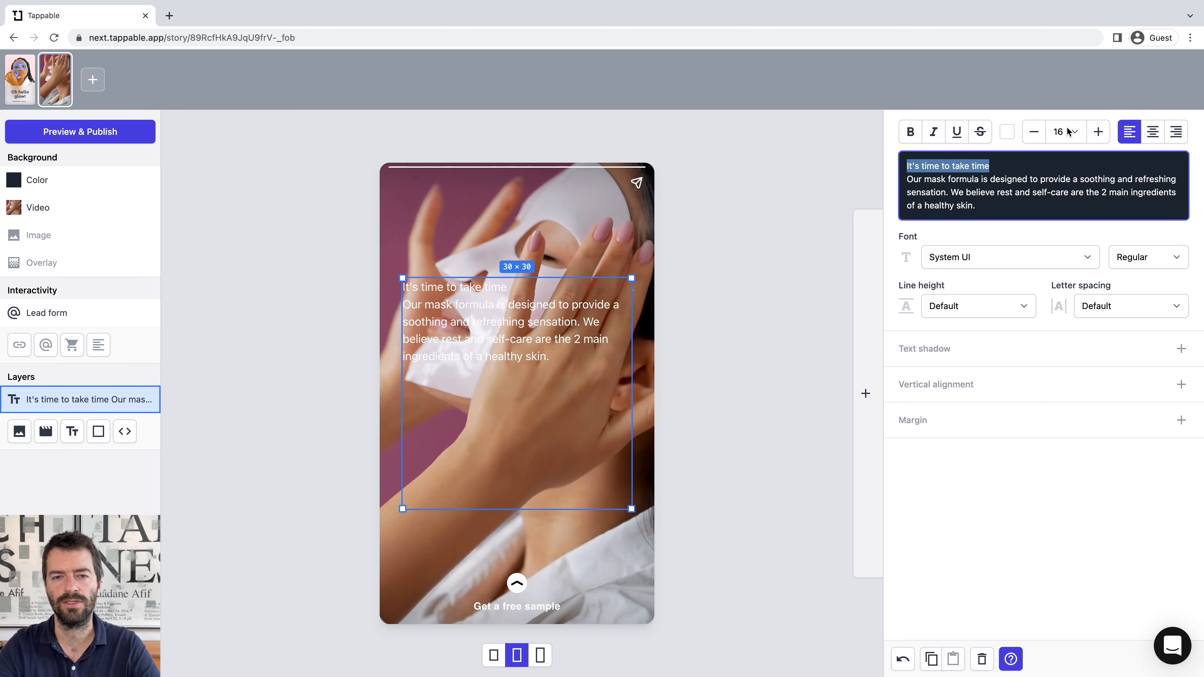
Set the font size of the "It's time to take time" line in the text layer to 32.
left_click(1068, 133)
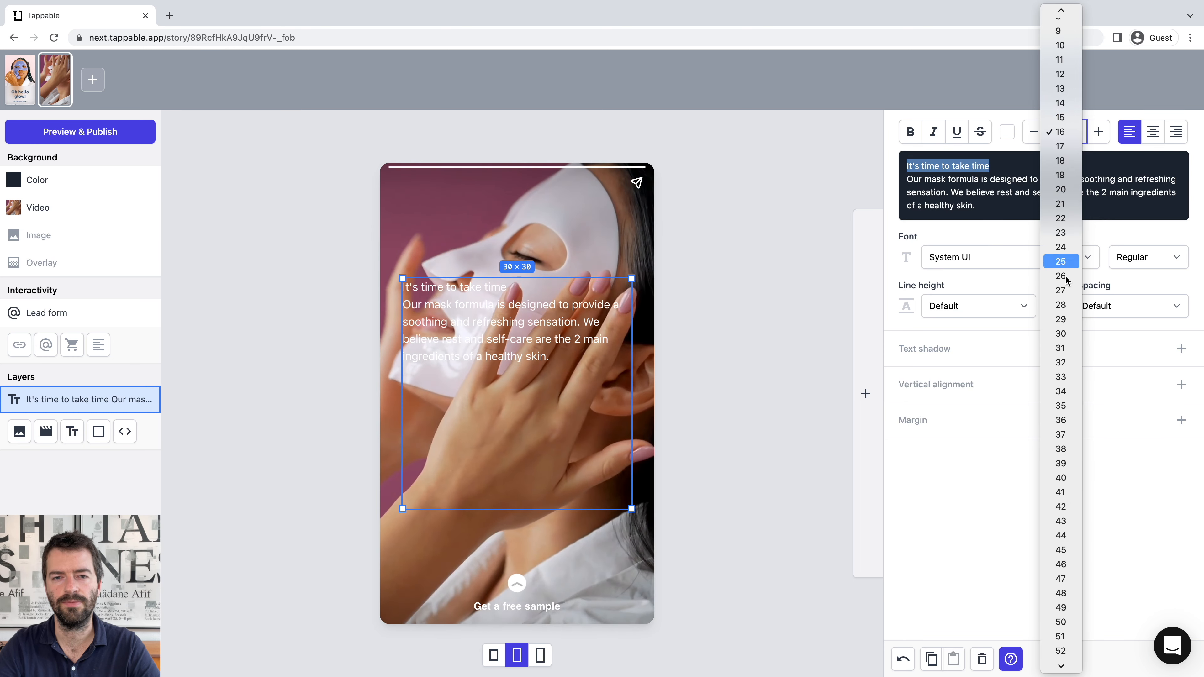
left_click(1060, 363)
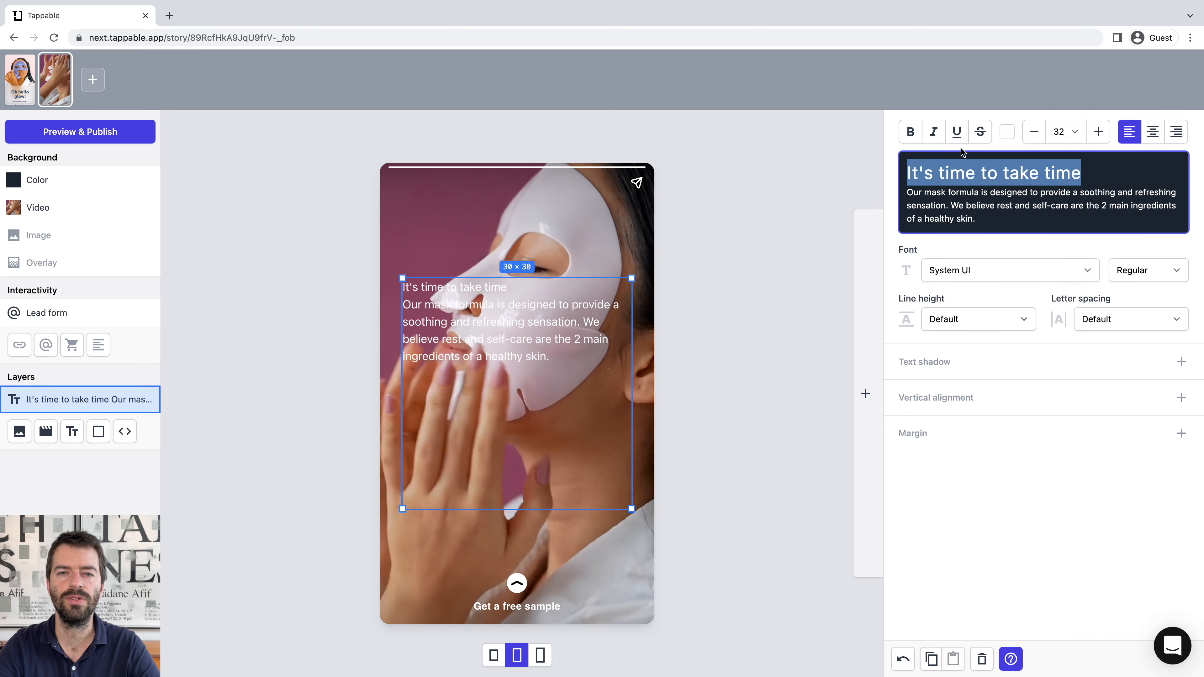
Make the "It's time to take time" line bold and bottom-align the text layer just above the call to action.
left_click(910, 134)
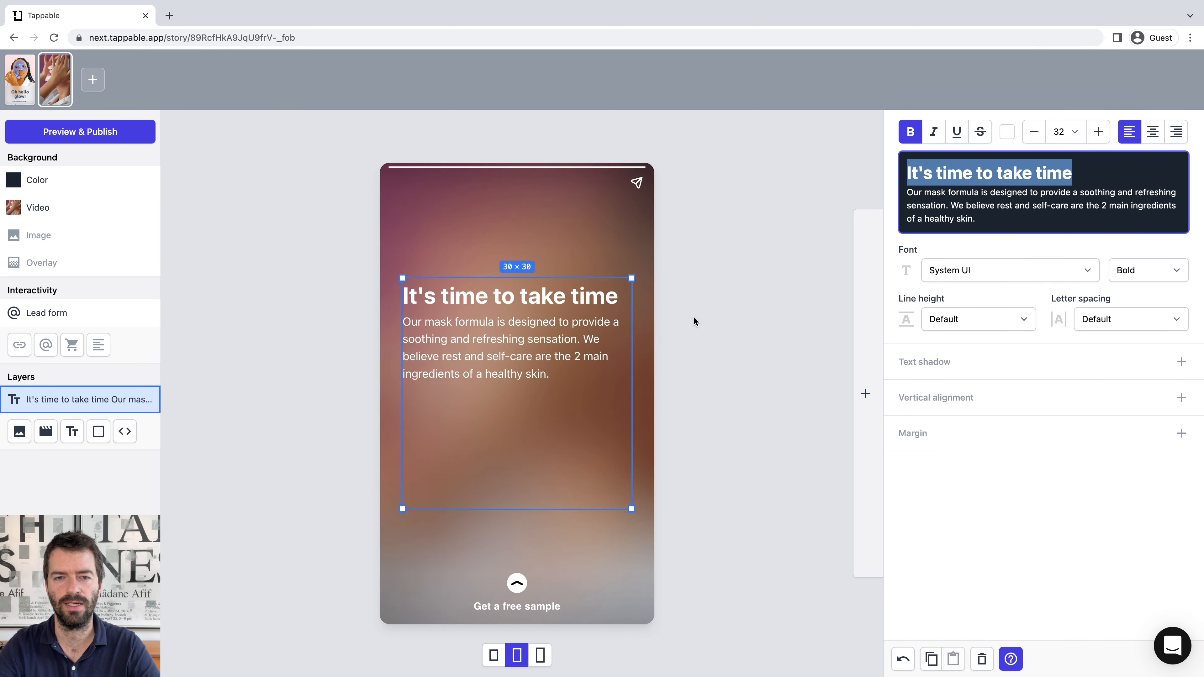
left_click(963, 401)
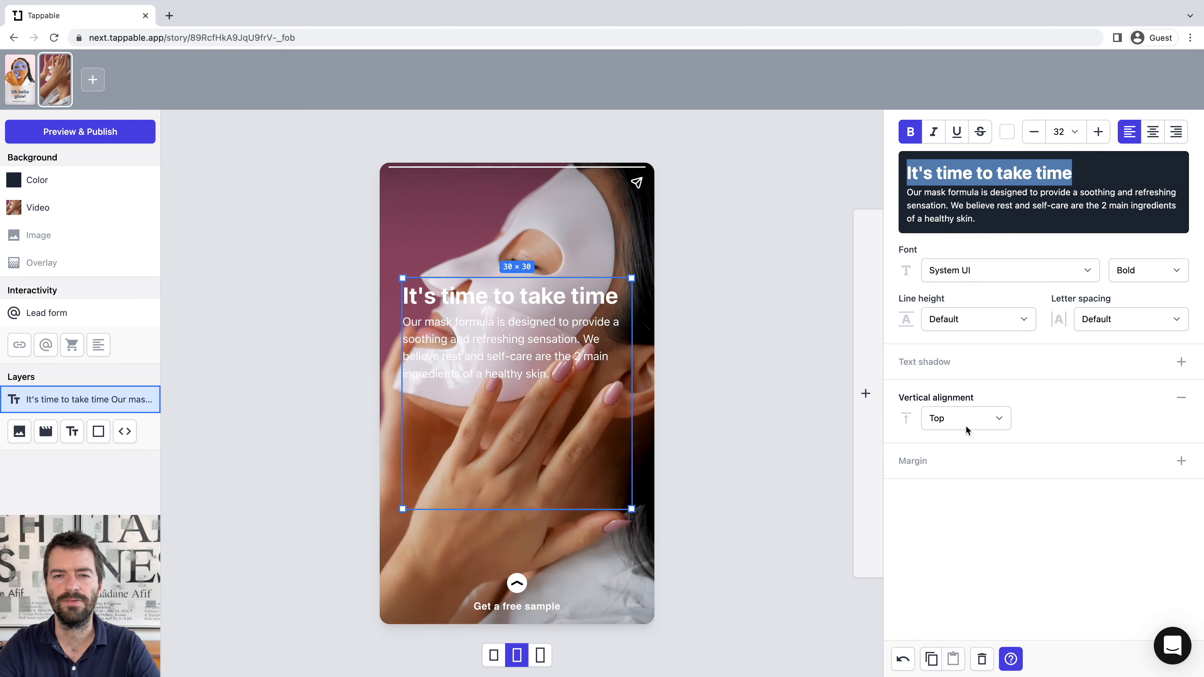
left_click(965, 420)
left_click(957, 447)
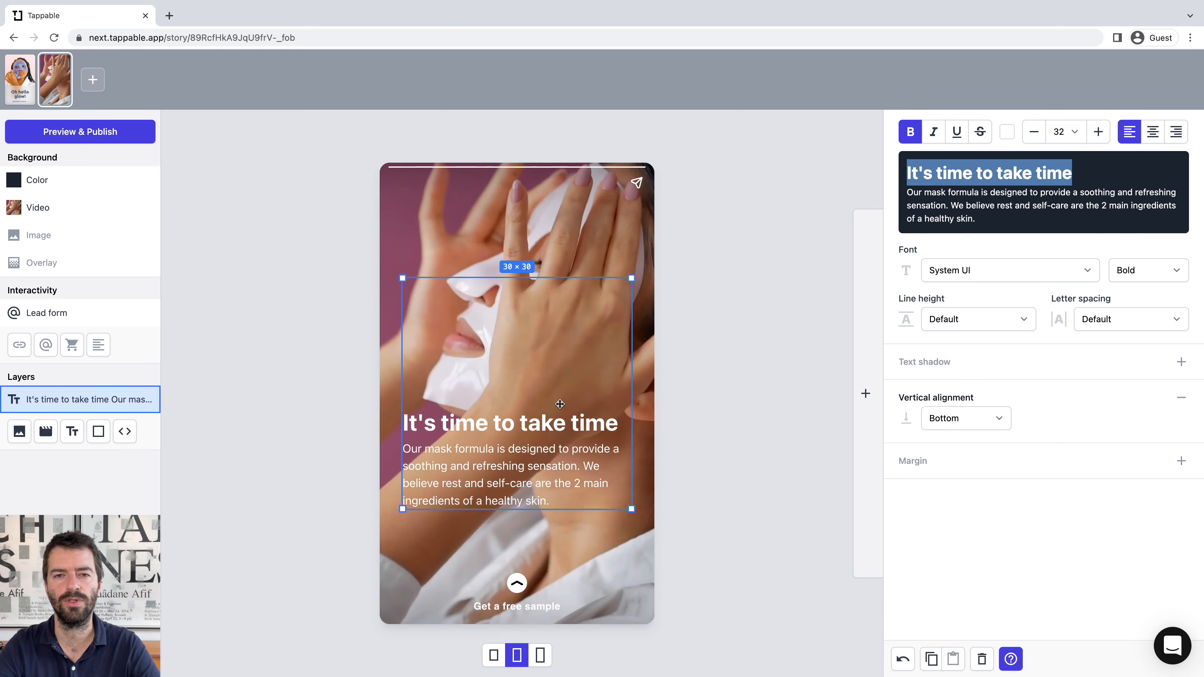
left_click_drag(529, 421, 521, 478)
left_click(228, 303)
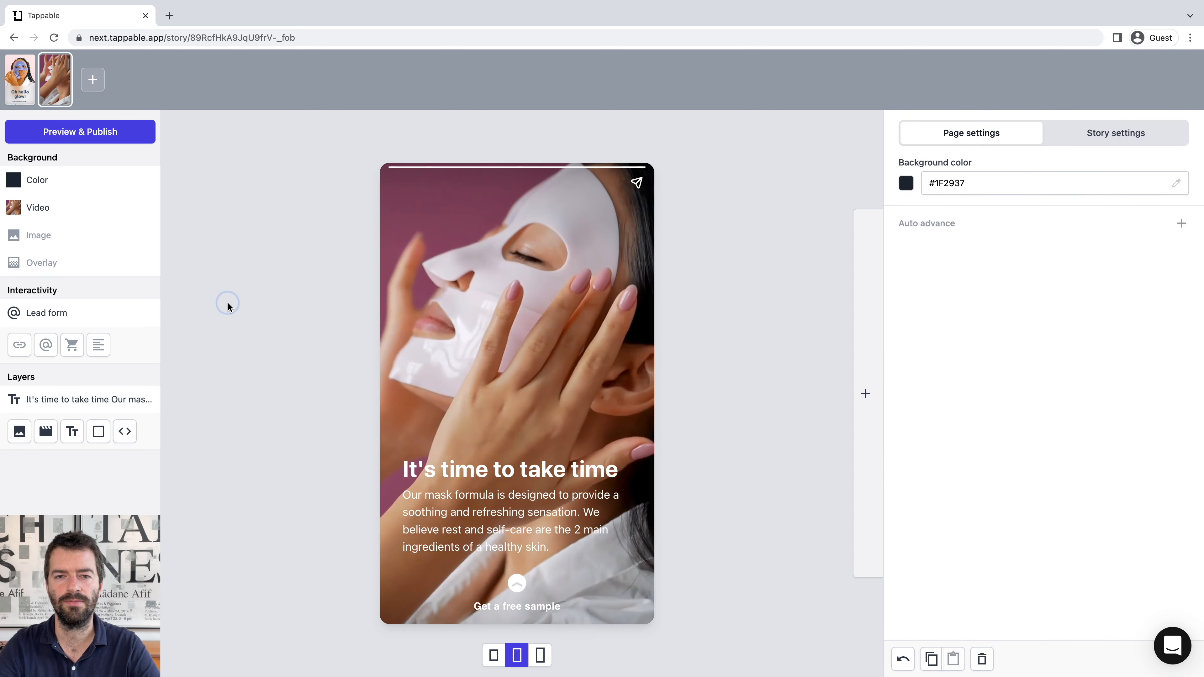
Apply the first dark overlay, a downward black gradient from 0% to 30%, to the page background.
left_click(79, 264)
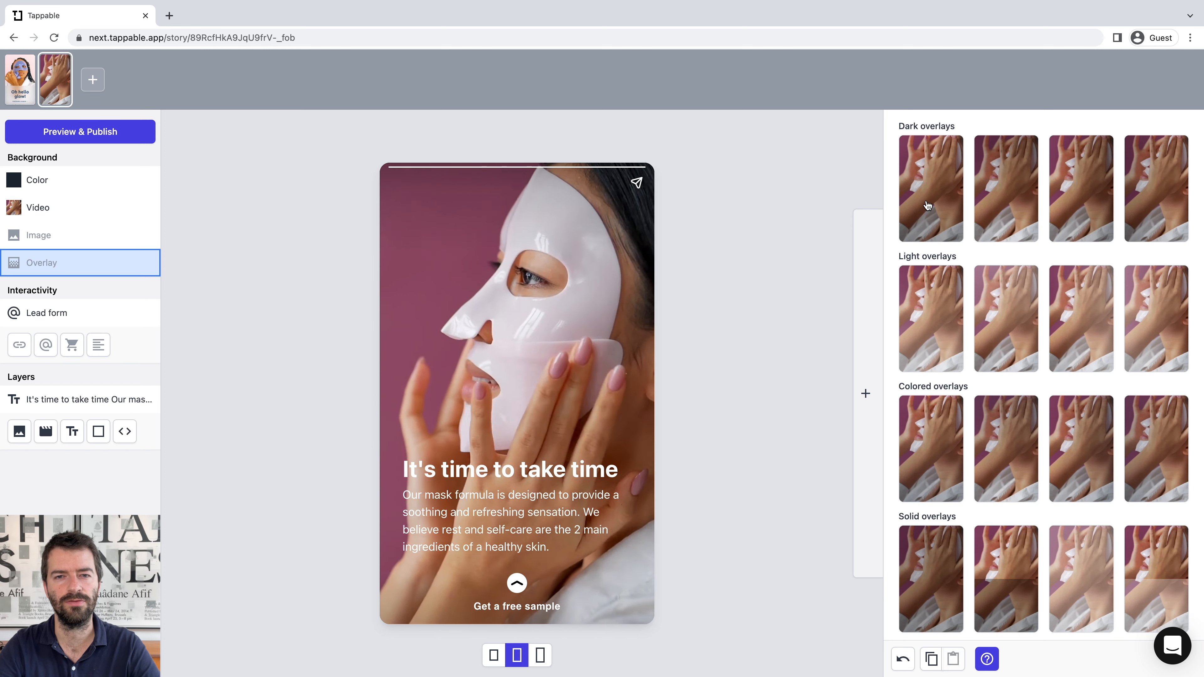
left_click(928, 204)
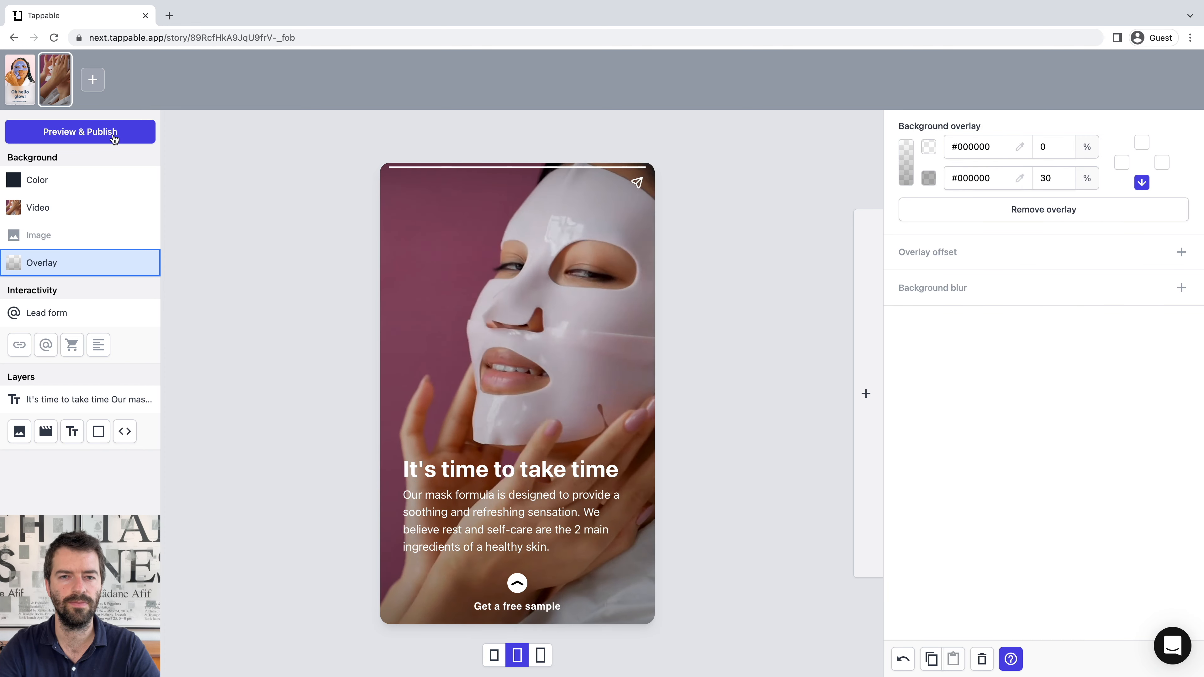
Preview the second page and examine its "Get a free sample" lead form.
left_click(96, 133)
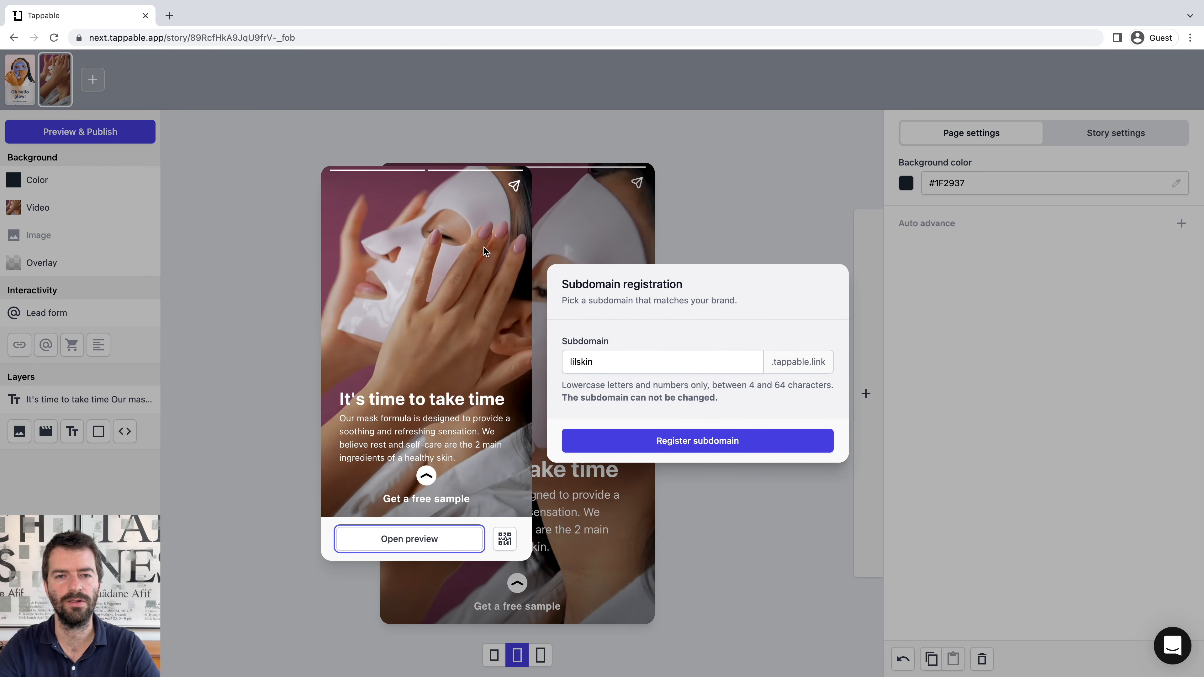
left_click(425, 481)
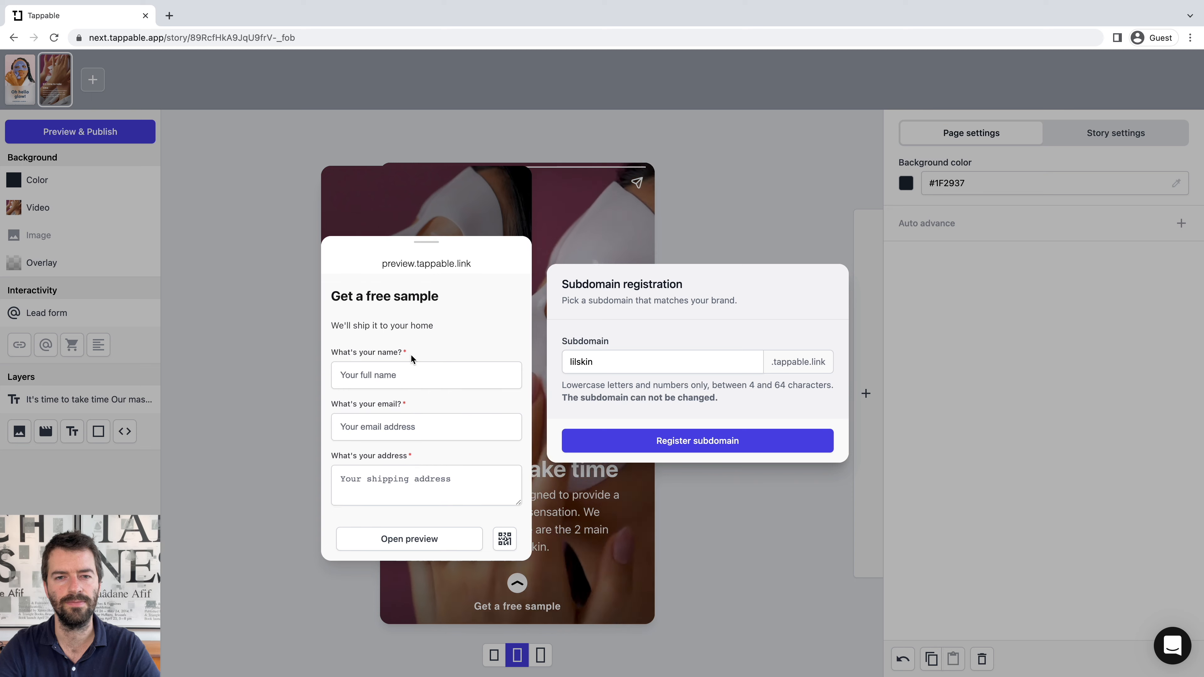
scroll(411, 359, "down", 3)
scroll(411, 359, "up", 5)
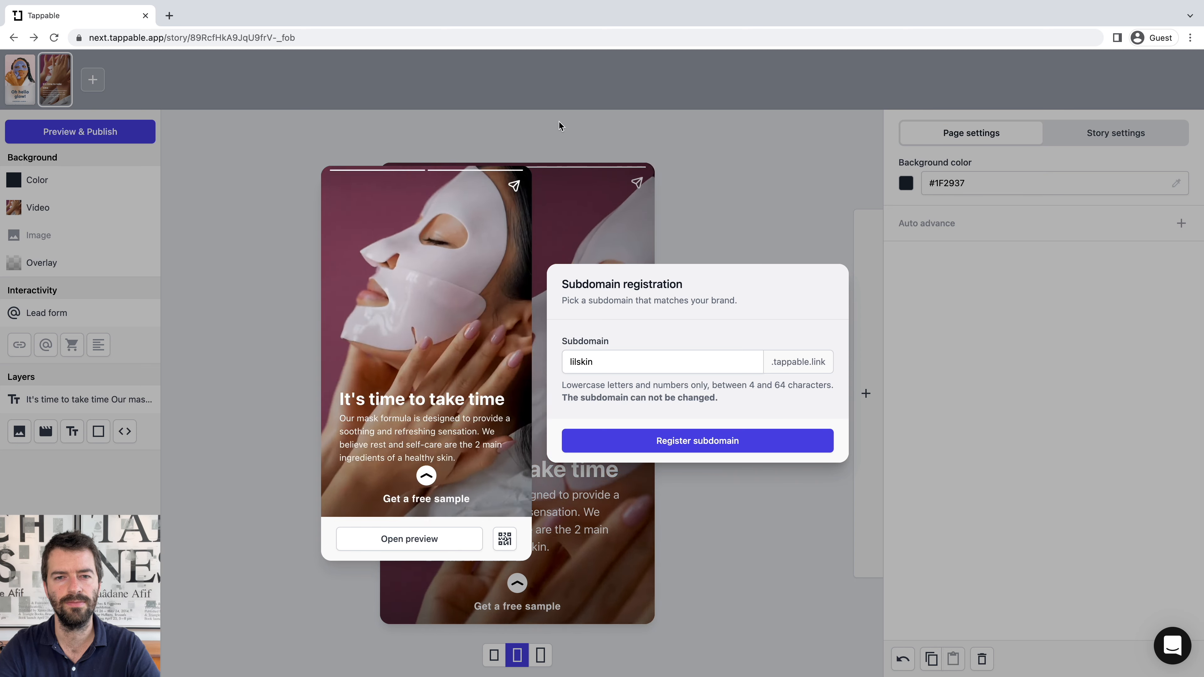
left_click(795, 239)
Add a third page to the story and set its background color to #7299A1.
left_click(874, 332)
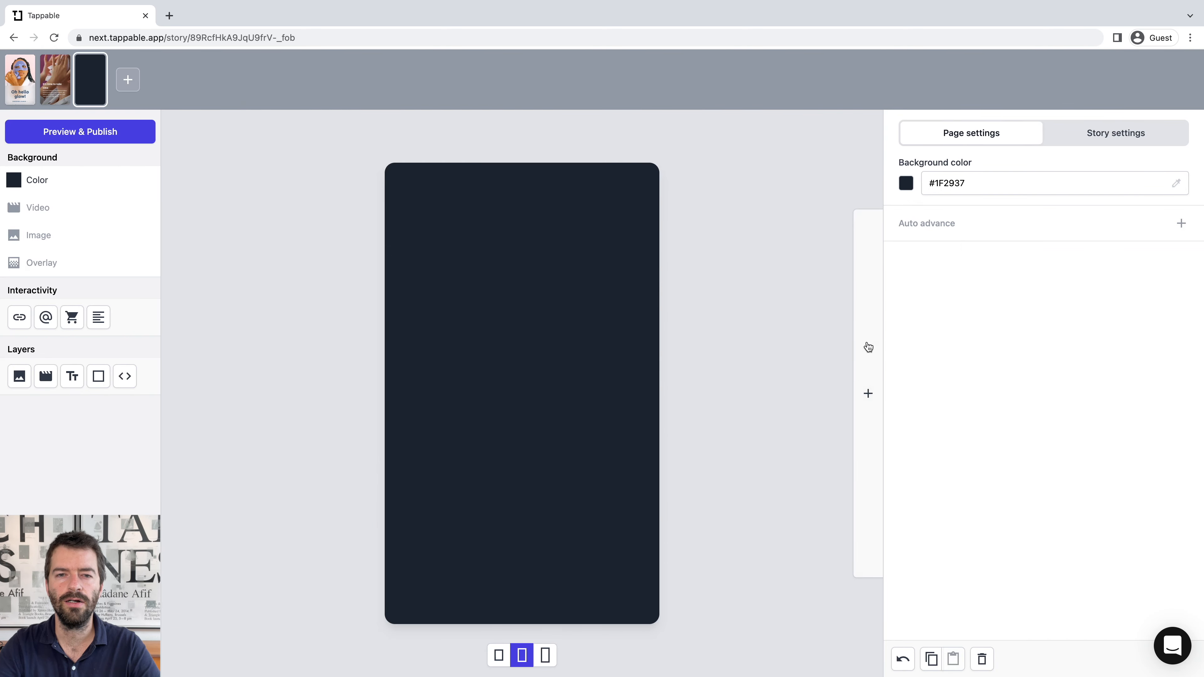
left_click(86, 183)
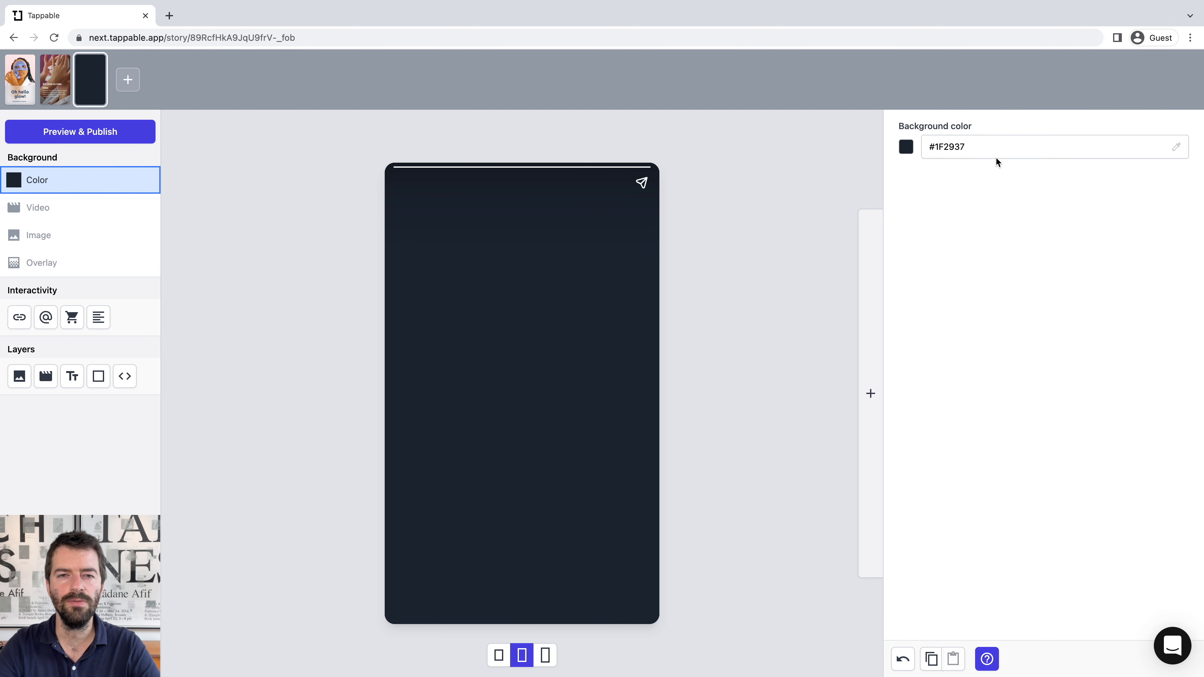
triple_click(978, 144)
type("#7299A1")
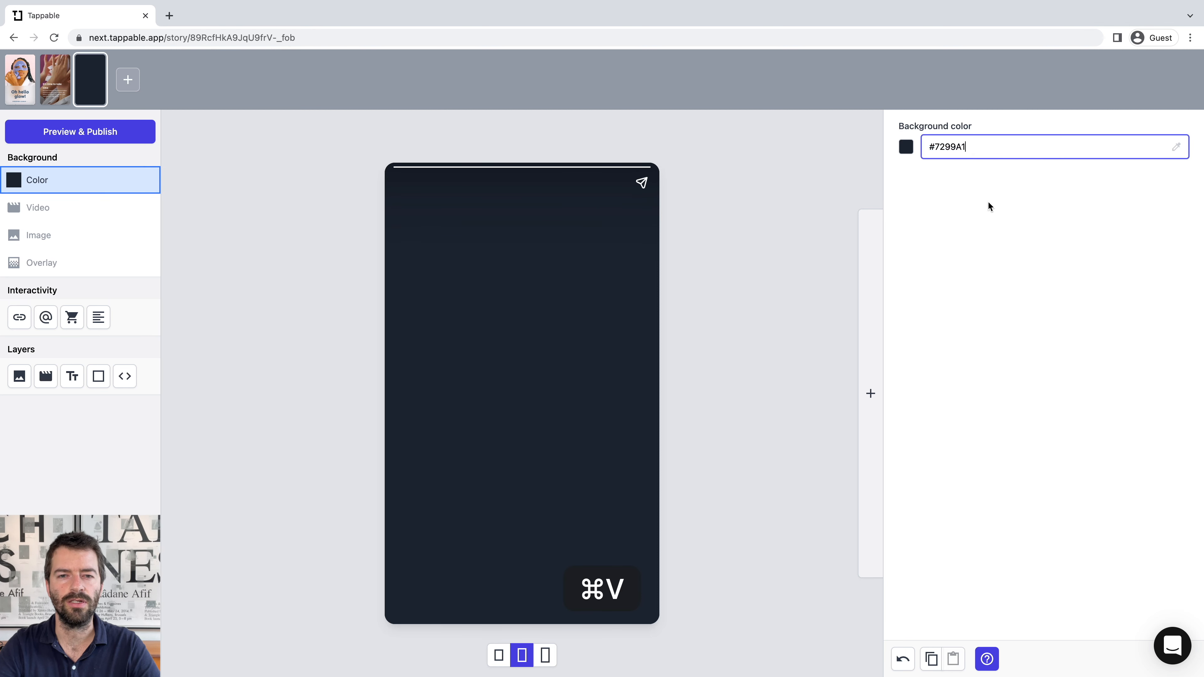
left_click(1007, 241)
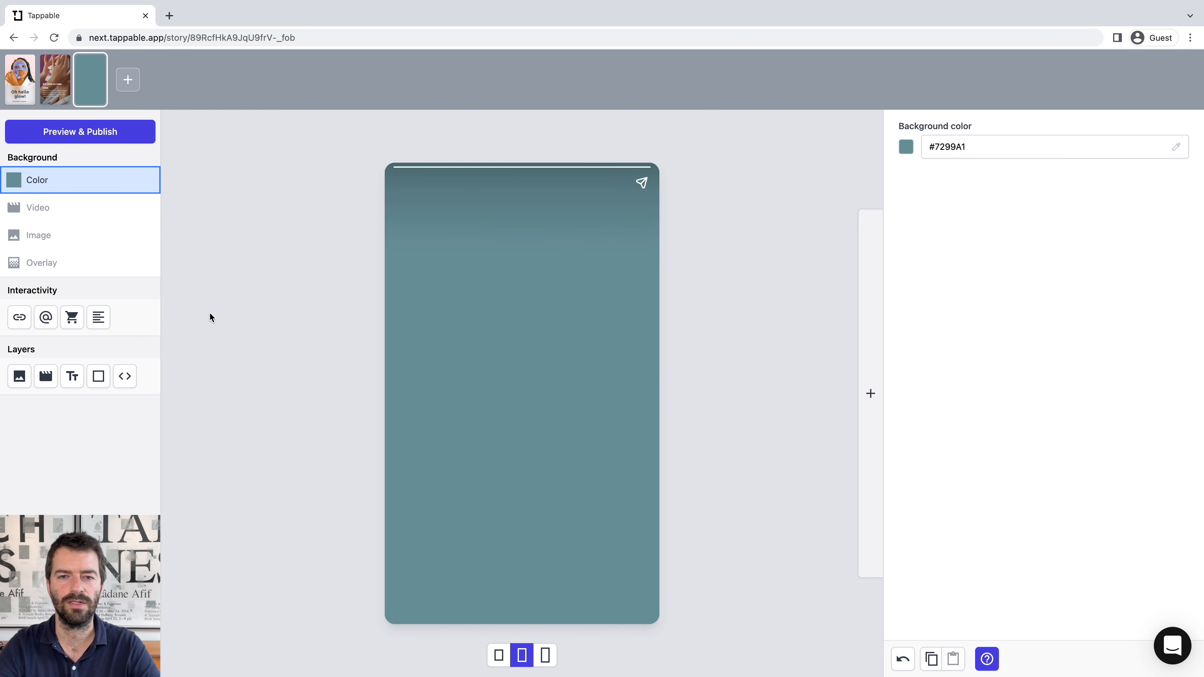
Add an image layer in the lower half of the page and fill it with the Lilskin mask packaging picture.
left_click(19, 376)
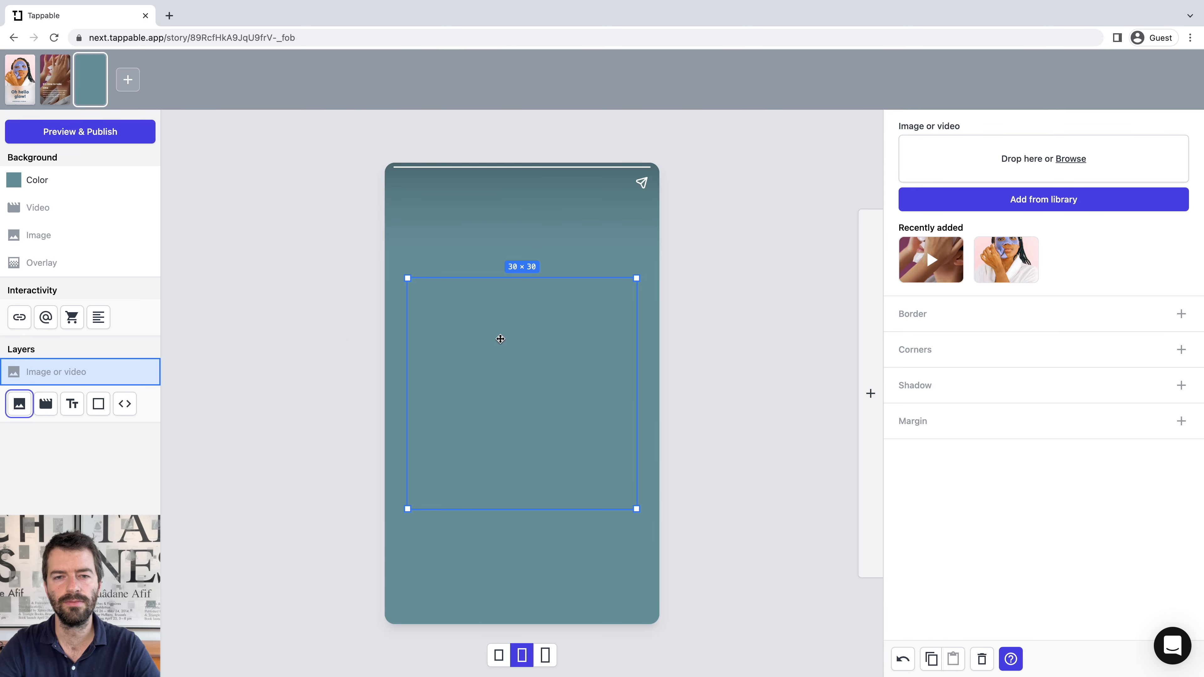
left_click_drag(514, 344, 520, 395)
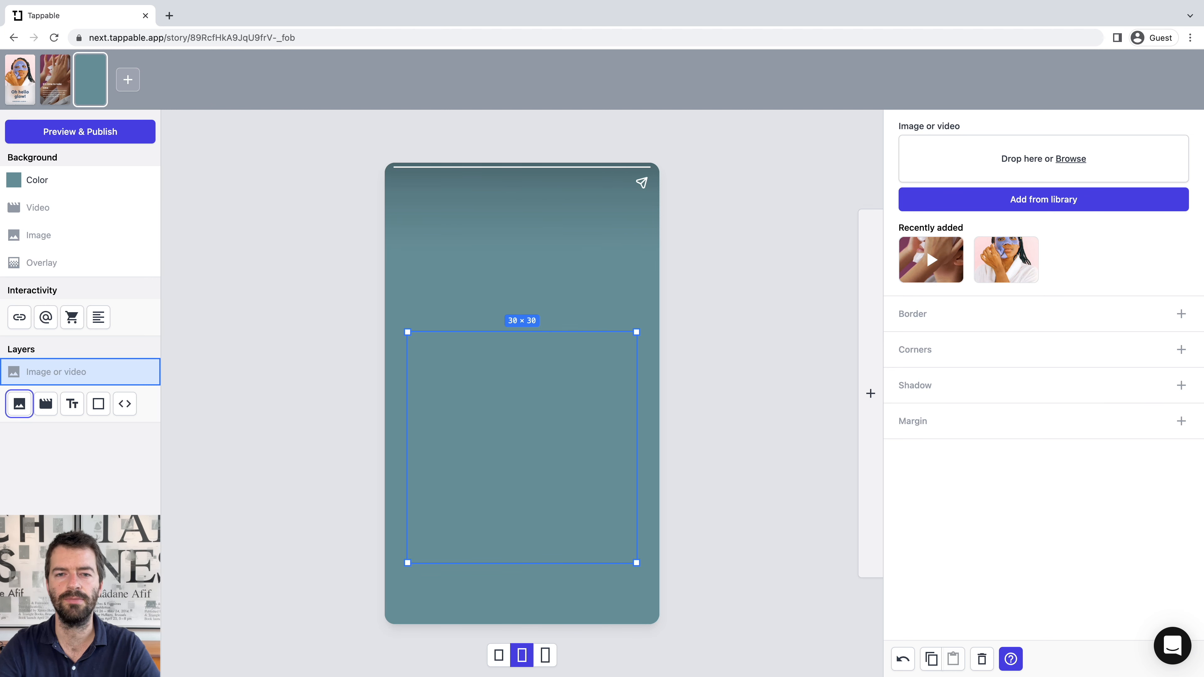
left_click_drag(0, 138, 1001, 159)
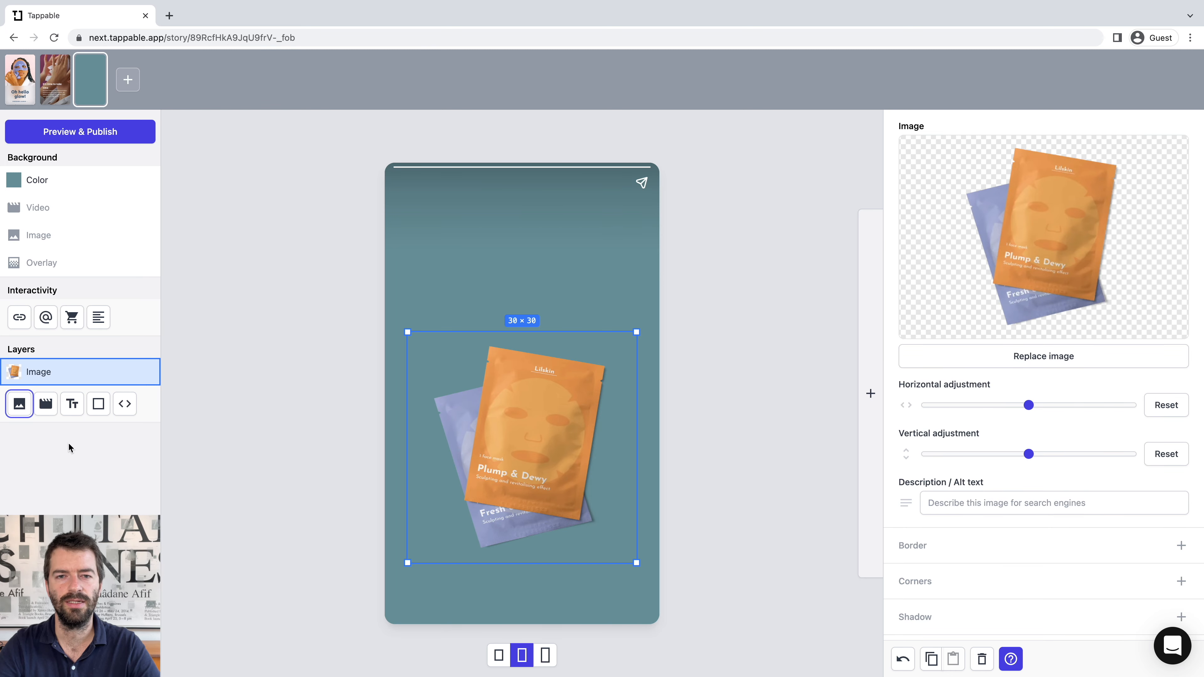
Add a text layer in the upper part of the page reading "Ready? Set. Glow!" on three lines.
left_click(70, 410)
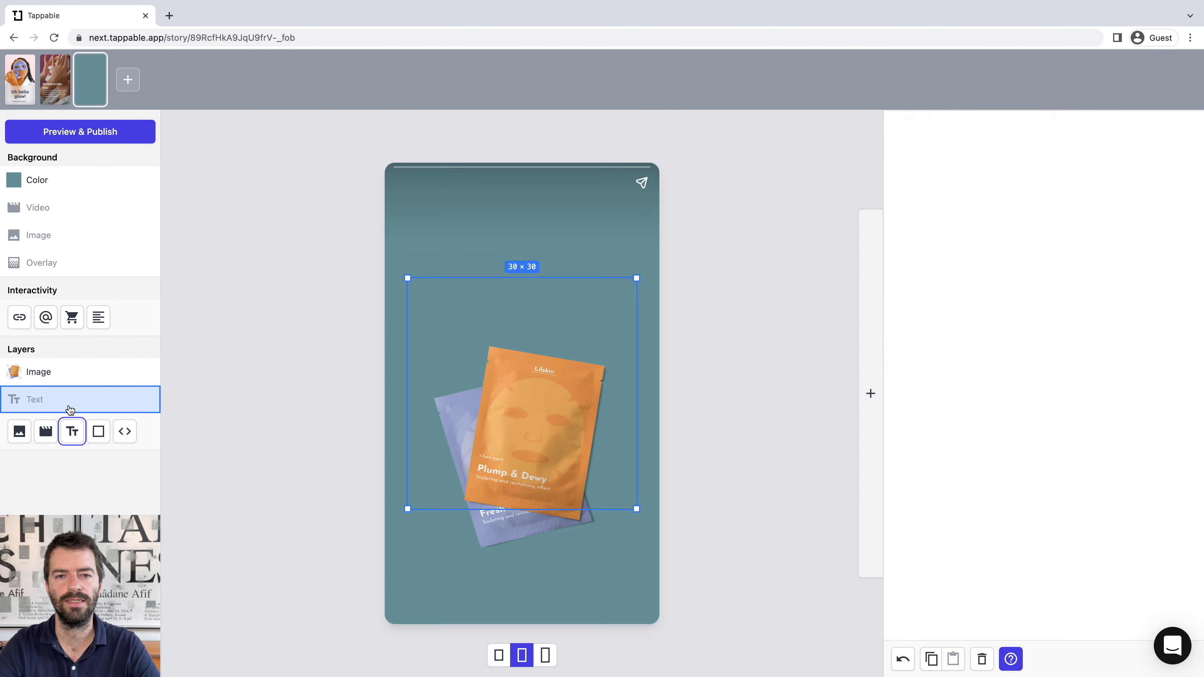
left_click(540, 379)
left_click_drag(540, 378, 538, 310)
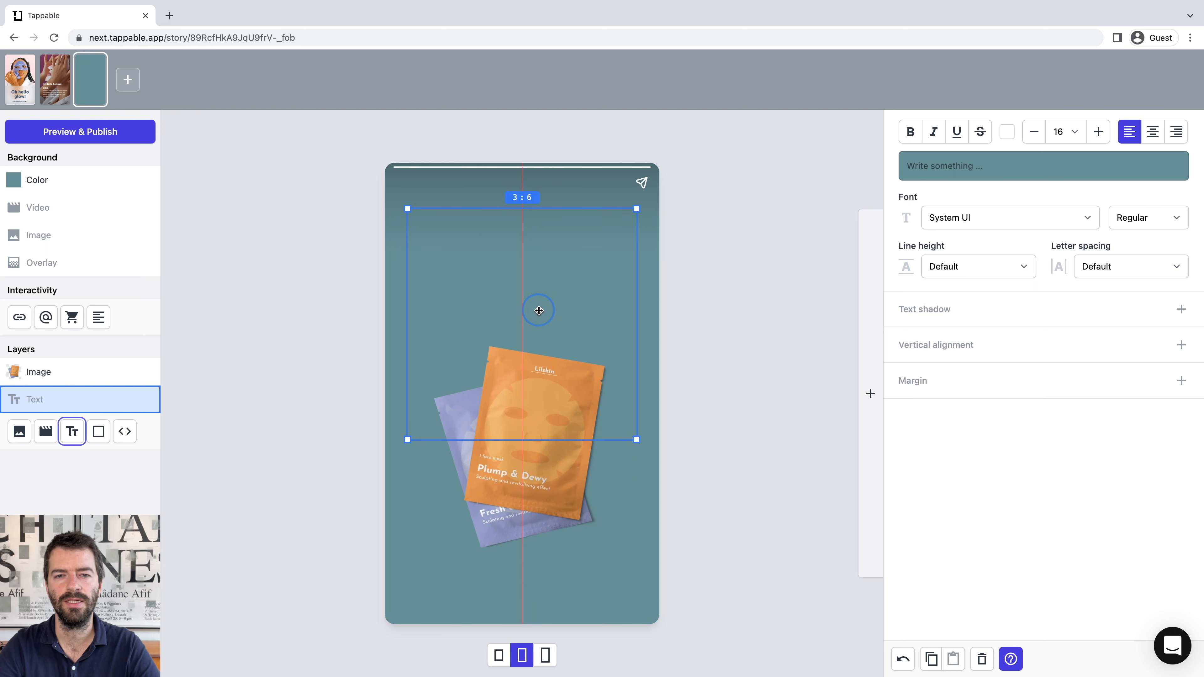
left_click(921, 166)
type("Ready? Set. Glow!")
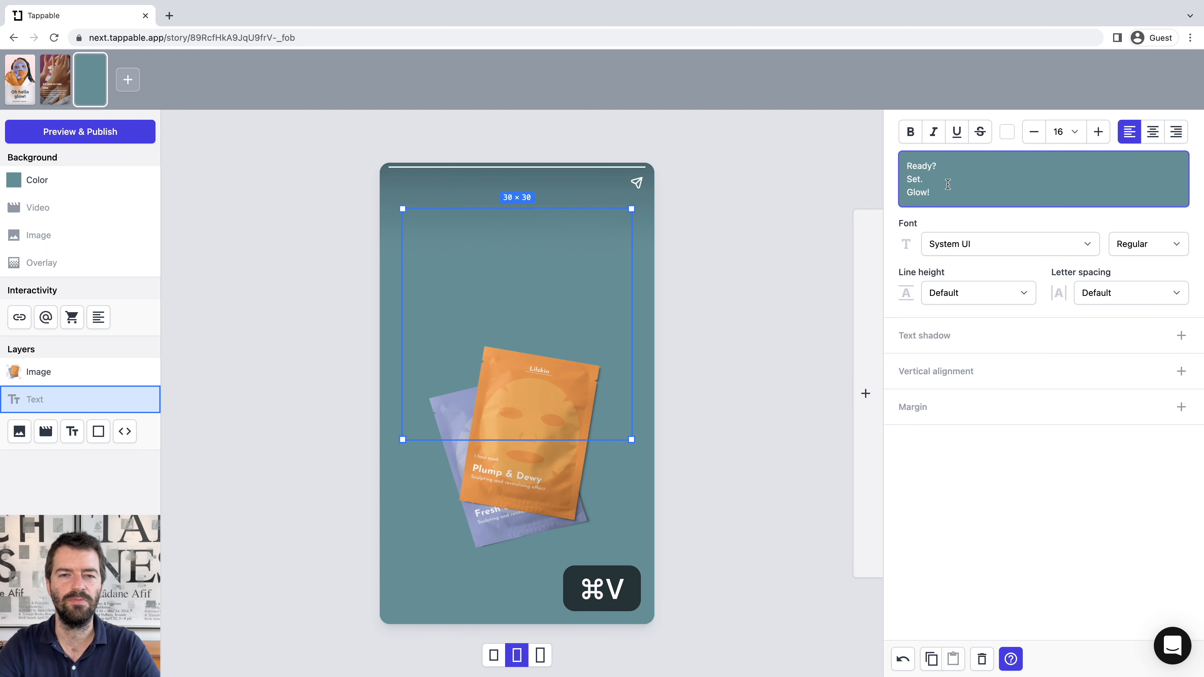
Format the whole "Ready? Set. Glow!" text as bold, size 70, with a line height of 1.
left_click_drag(948, 185, 903, 166)
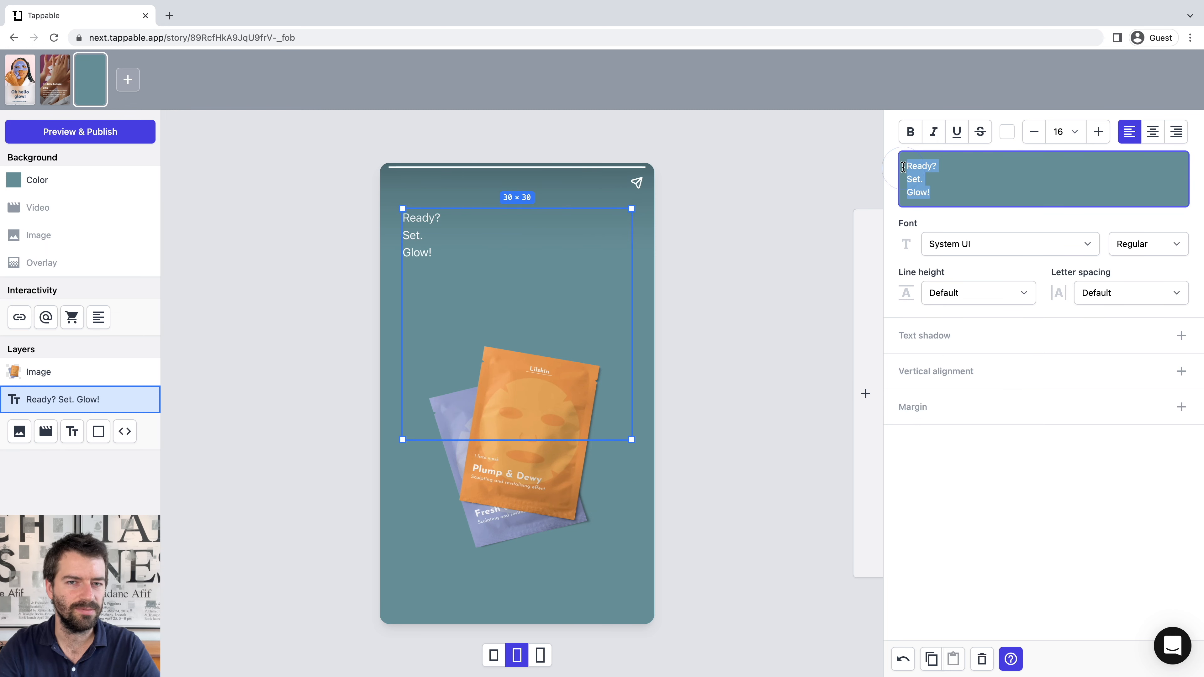
left_click(910, 135)
left_click(1066, 132)
left_click(1010, 270)
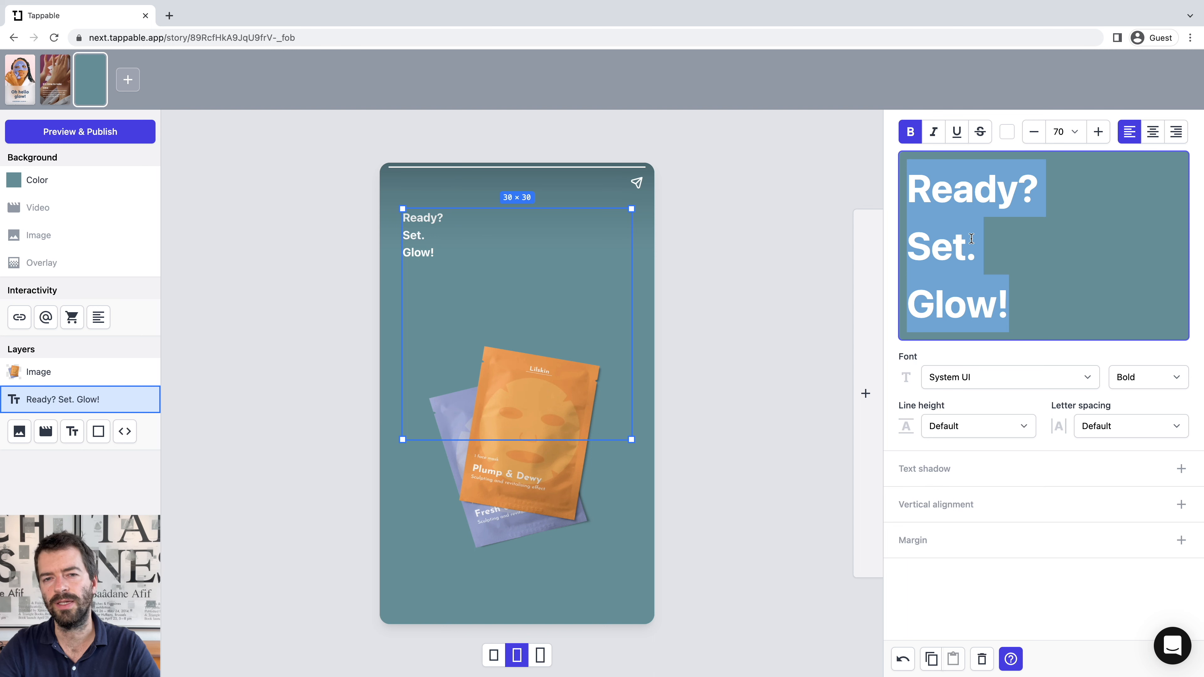
left_click(955, 426)
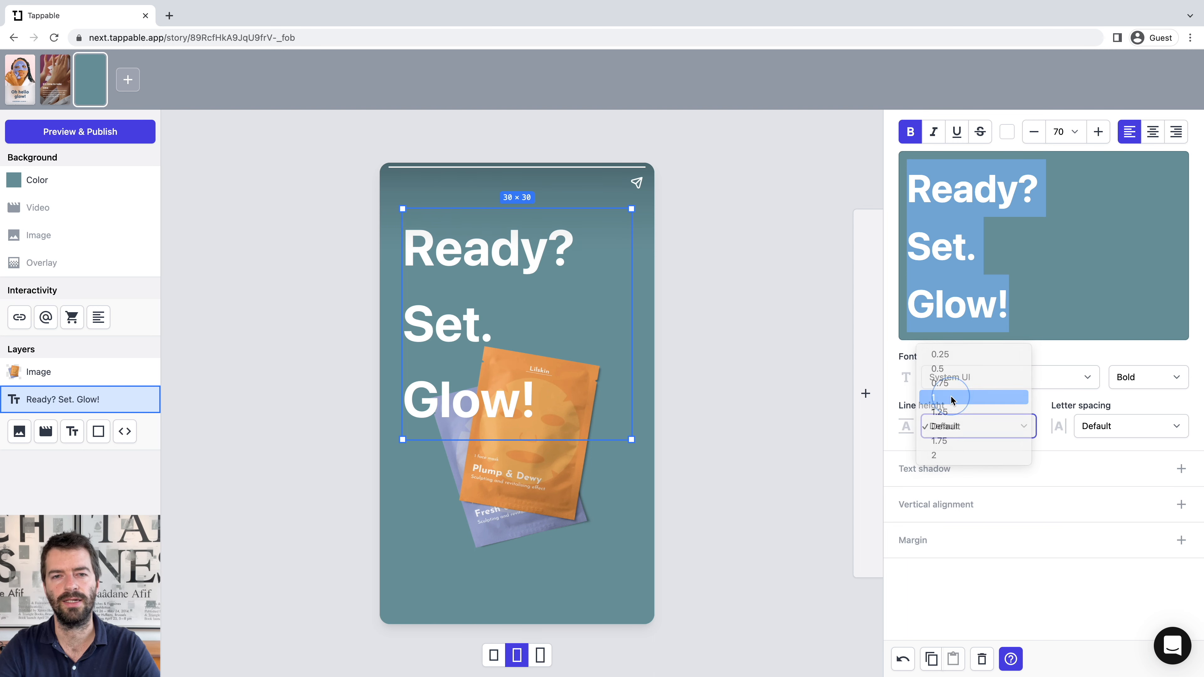
left_click(953, 398)
Center the "Set." line and right-align the "Glow!" line of the heading.
left_click(967, 216)
left_click(1153, 135)
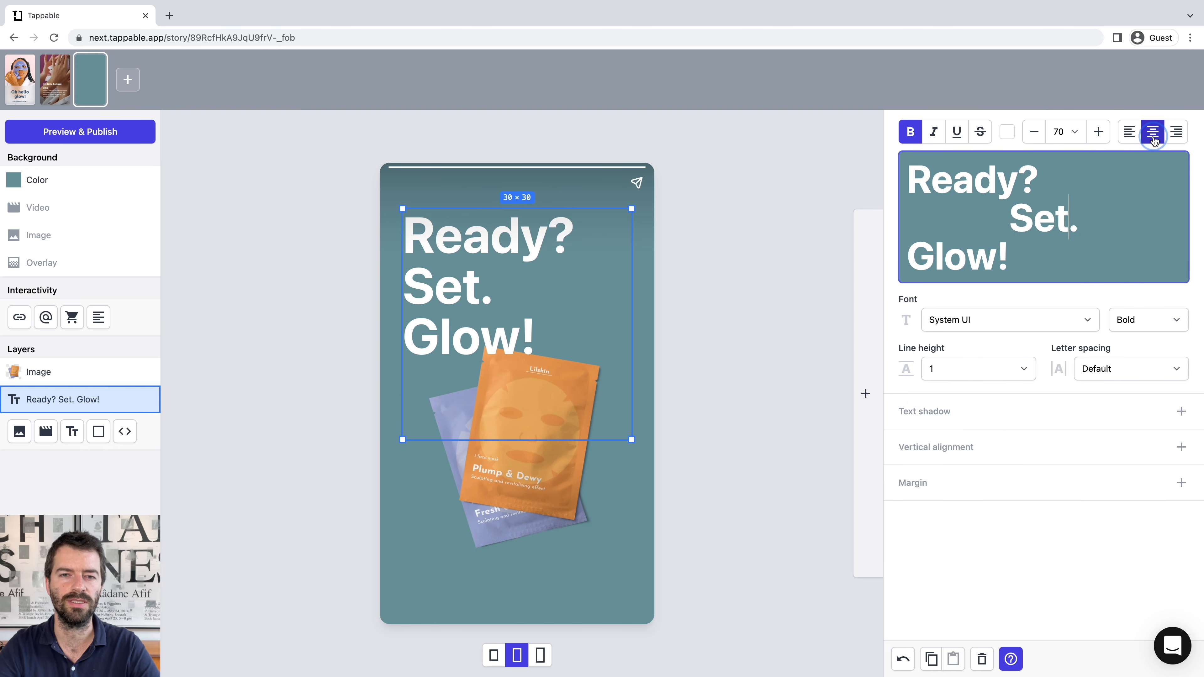
left_click(966, 259)
left_click(1177, 136)
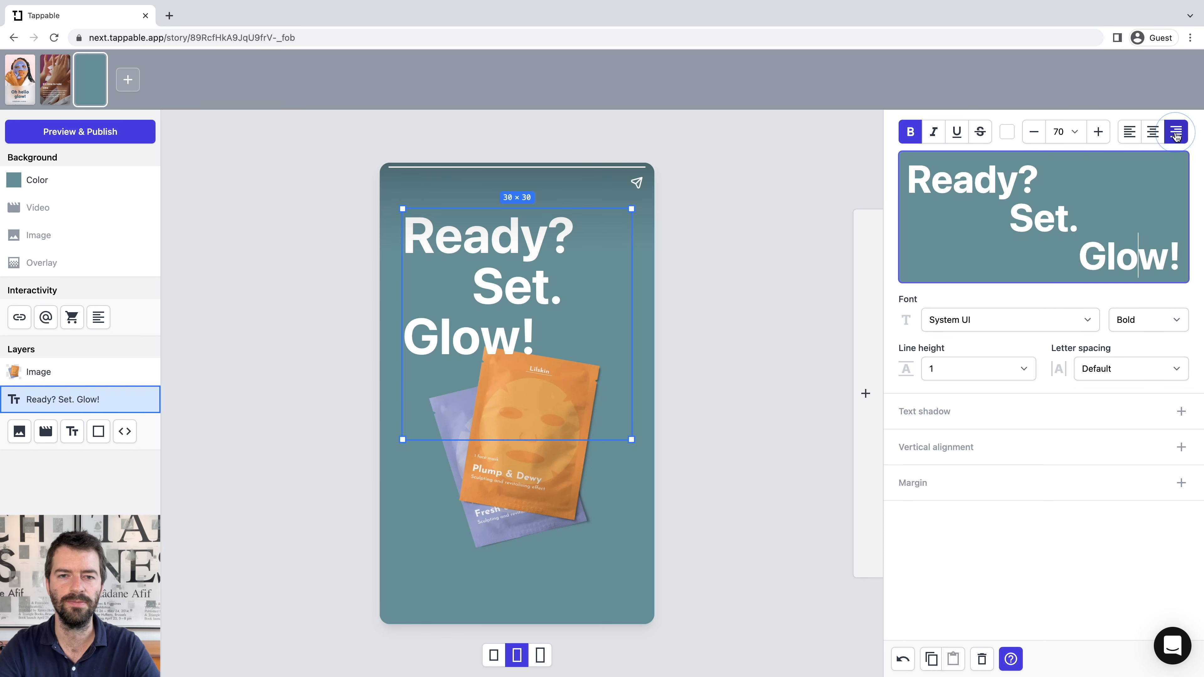
left_click(748, 362)
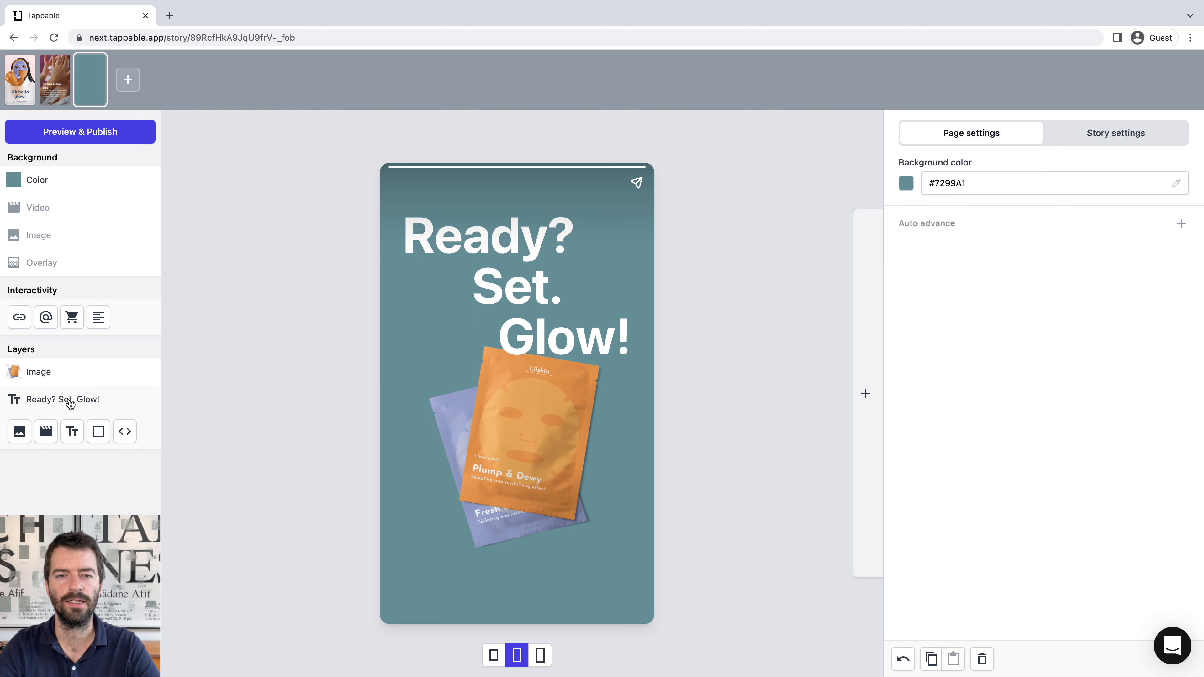
Reorder the layers so the "Ready? Set. Glow!" text sits behind the packaging image.
left_click_drag(71, 405, 89, 371)
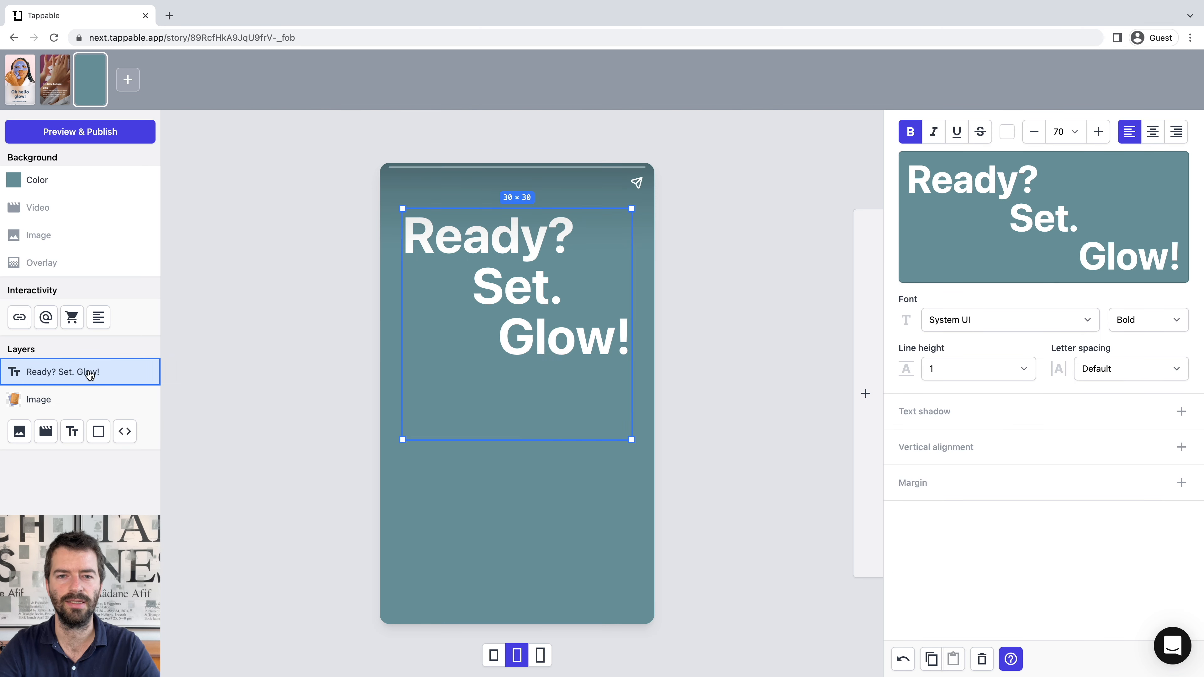
left_click(263, 345)
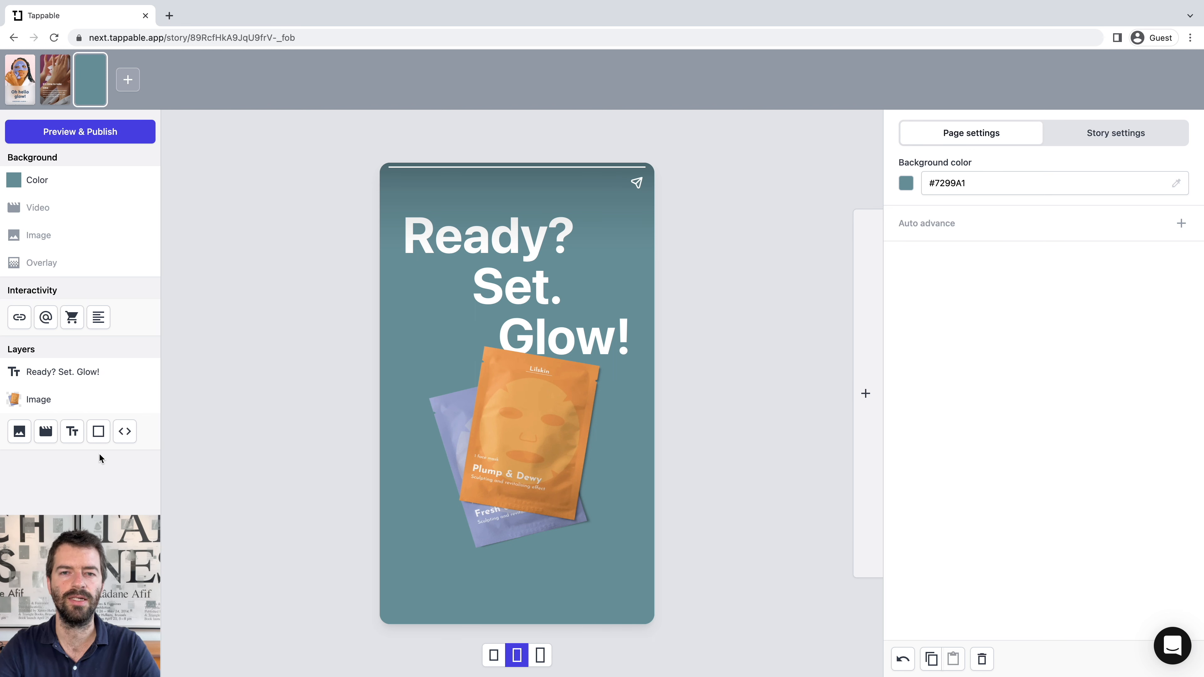
Add a rectangle of about 30 × 19 at the packaging image and send it behind the text and image layers.
left_click(97, 432)
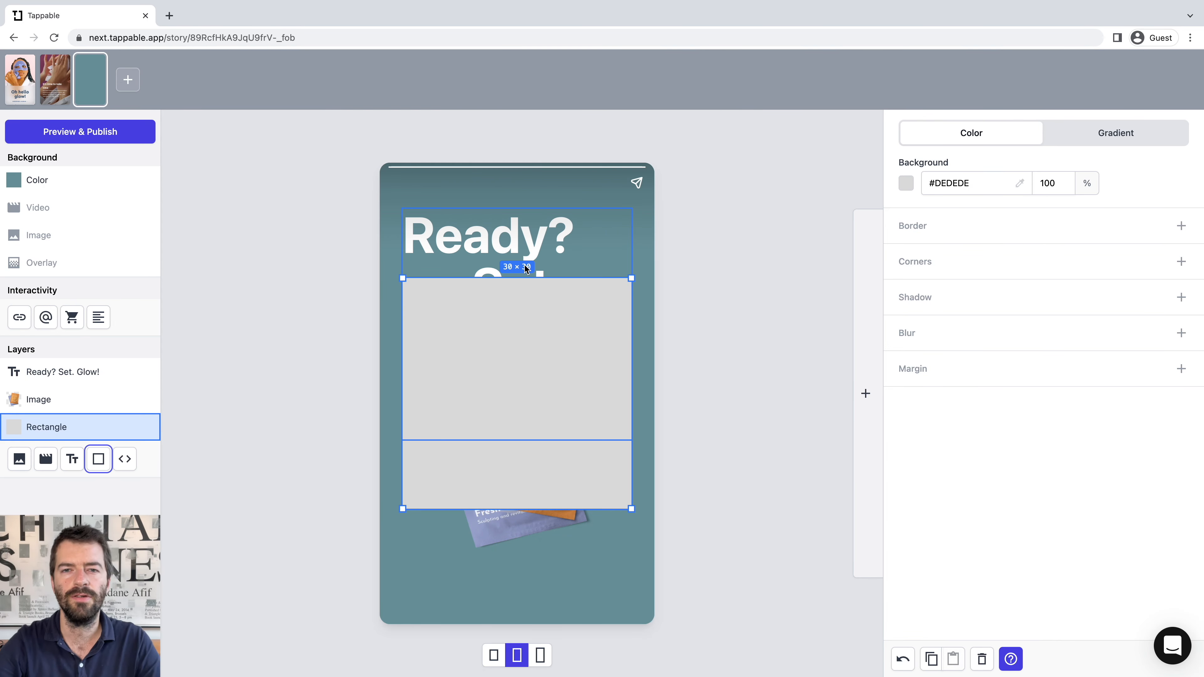
left_click_drag(518, 278, 518, 410)
left_click_drag(47, 425, 53, 370)
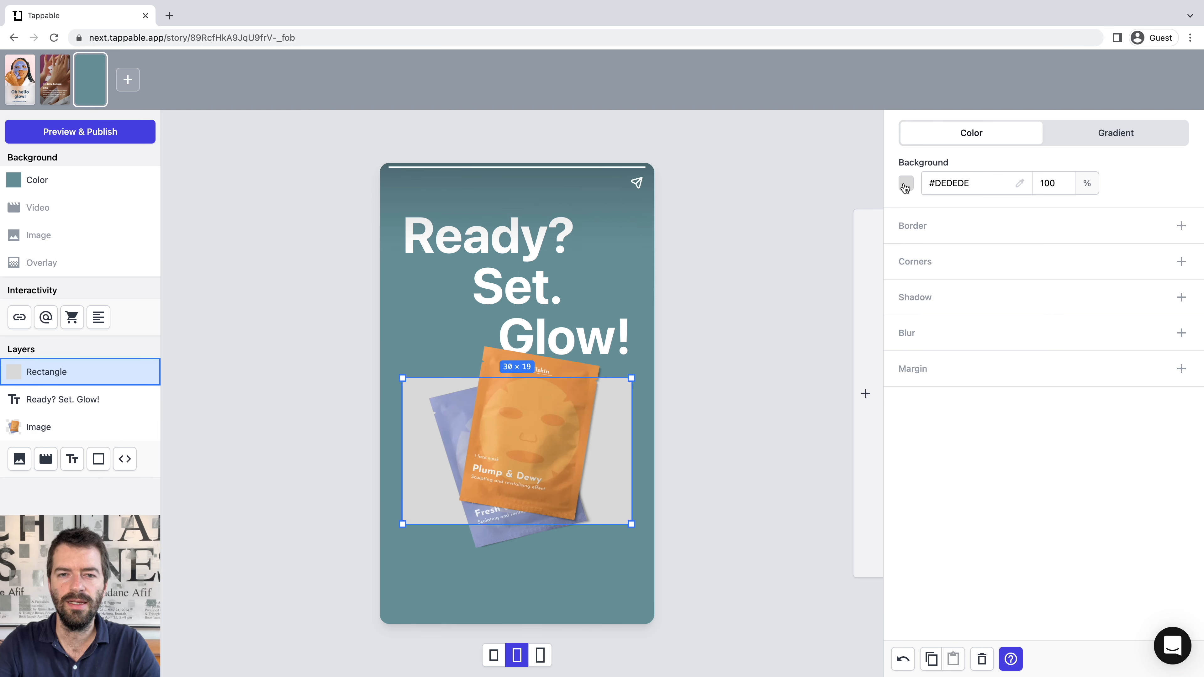
Set the rectangle's fill to #FFFFFF and give it large rounded corners.
left_click(952, 185)
type("#FFFFFF")
key("Return")
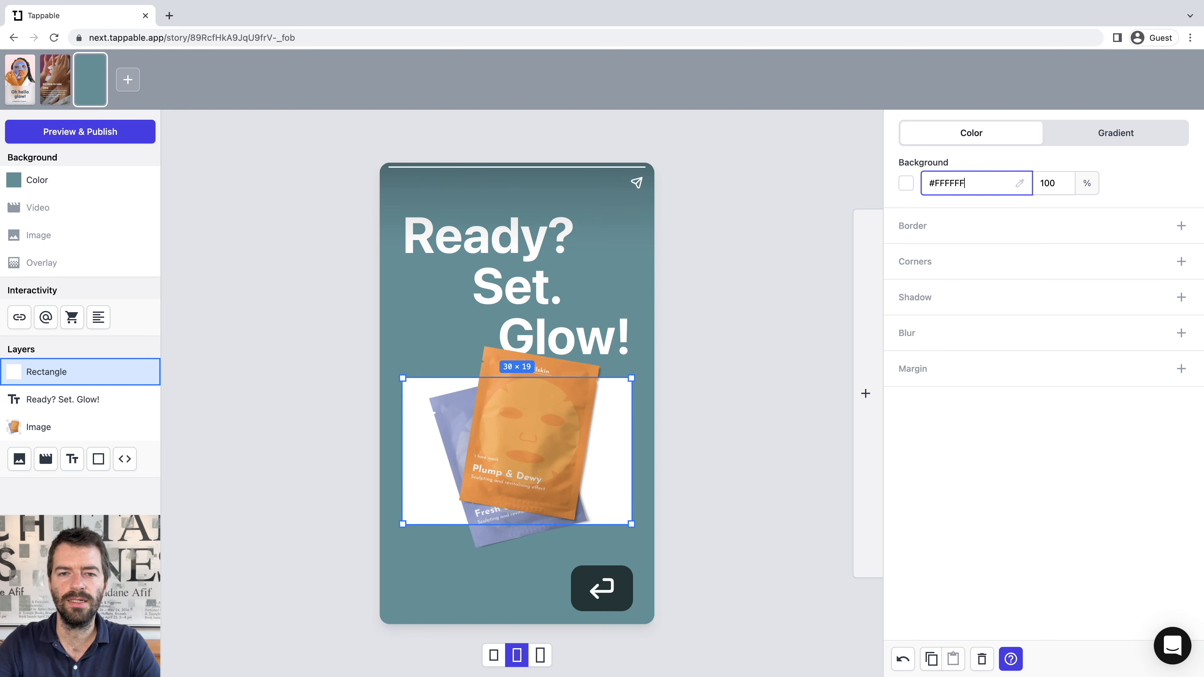
left_click(983, 256)
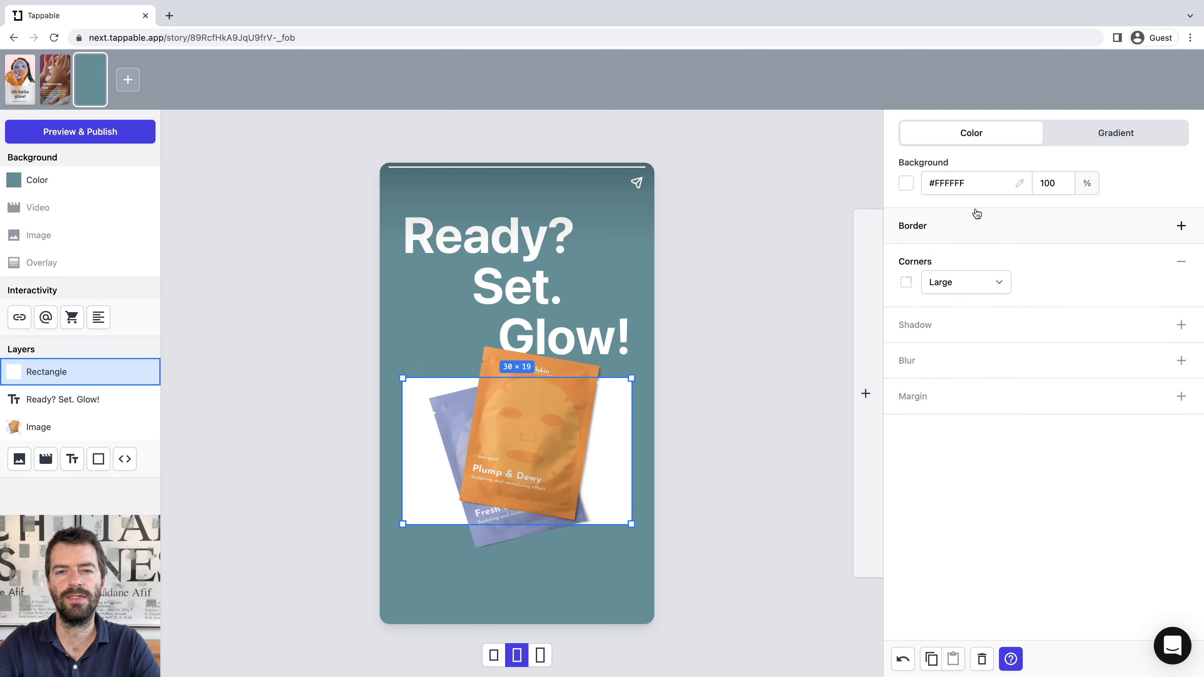
Add a border to the rectangle in the recent teal color #7299A1 with 50% opacity.
left_click(977, 228)
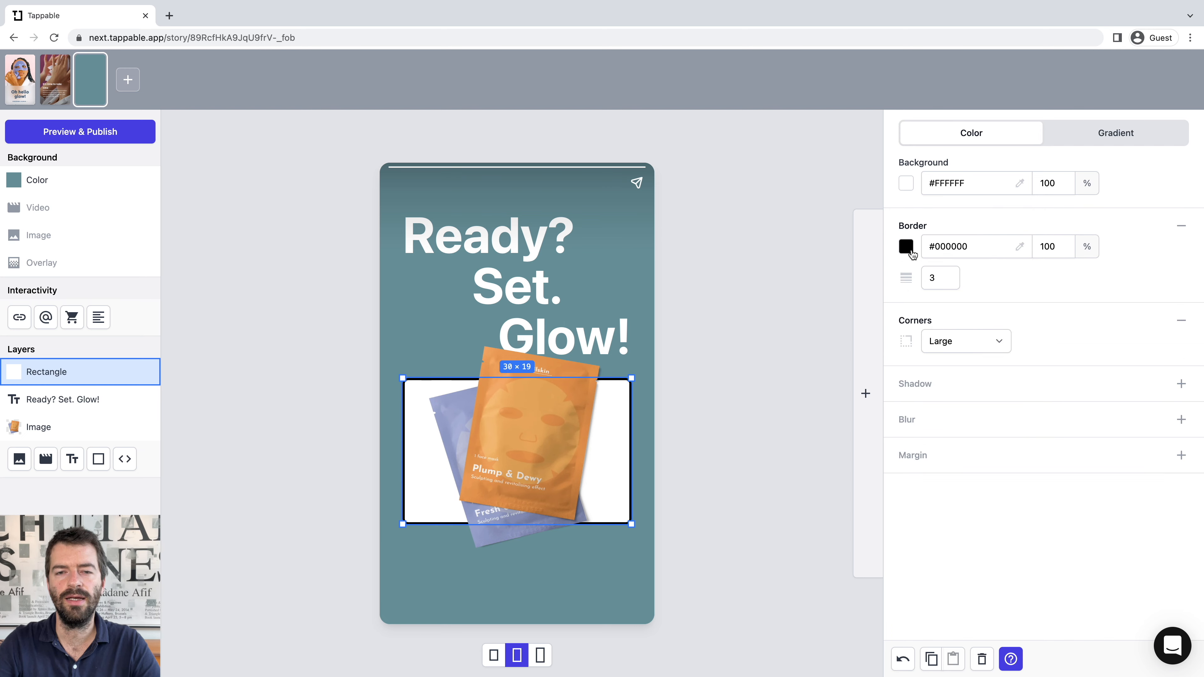
left_click(906, 246)
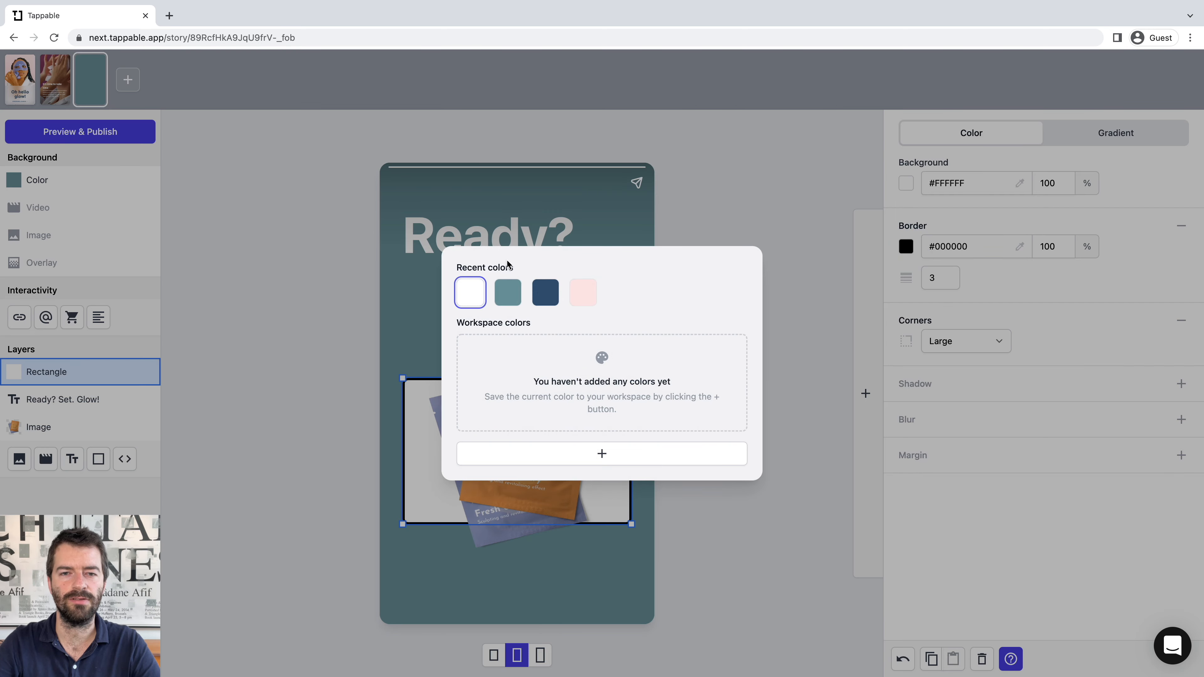
left_click(508, 293)
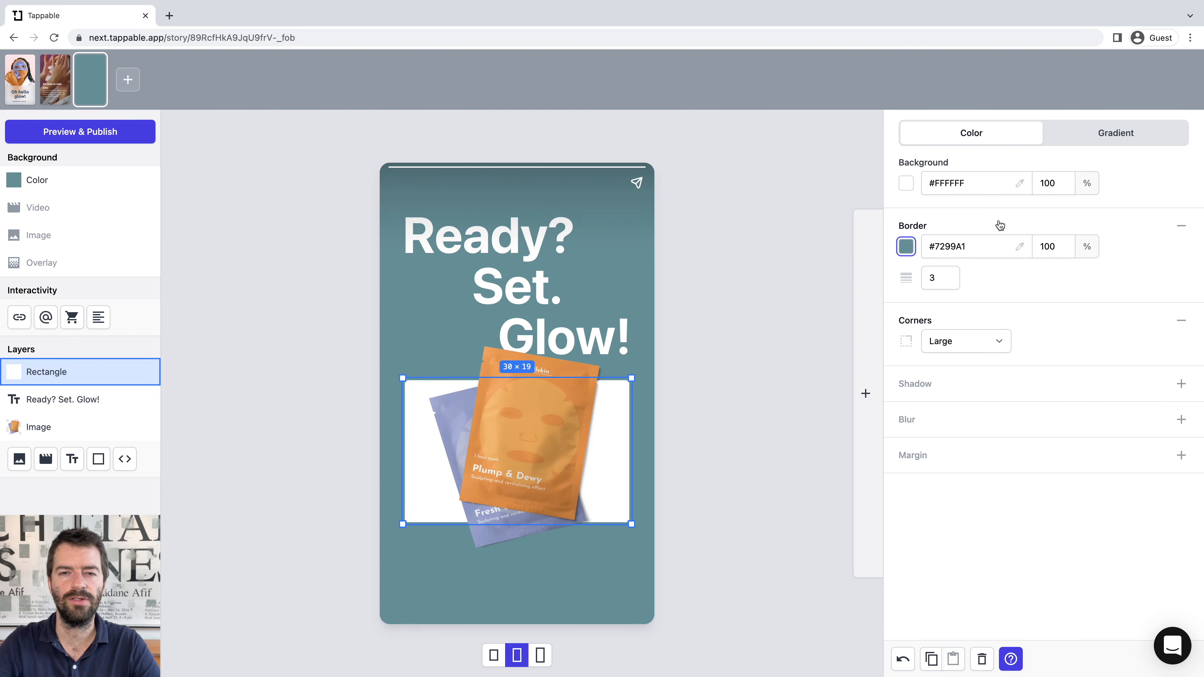
double_click(1042, 247)
type("50")
key("Return")
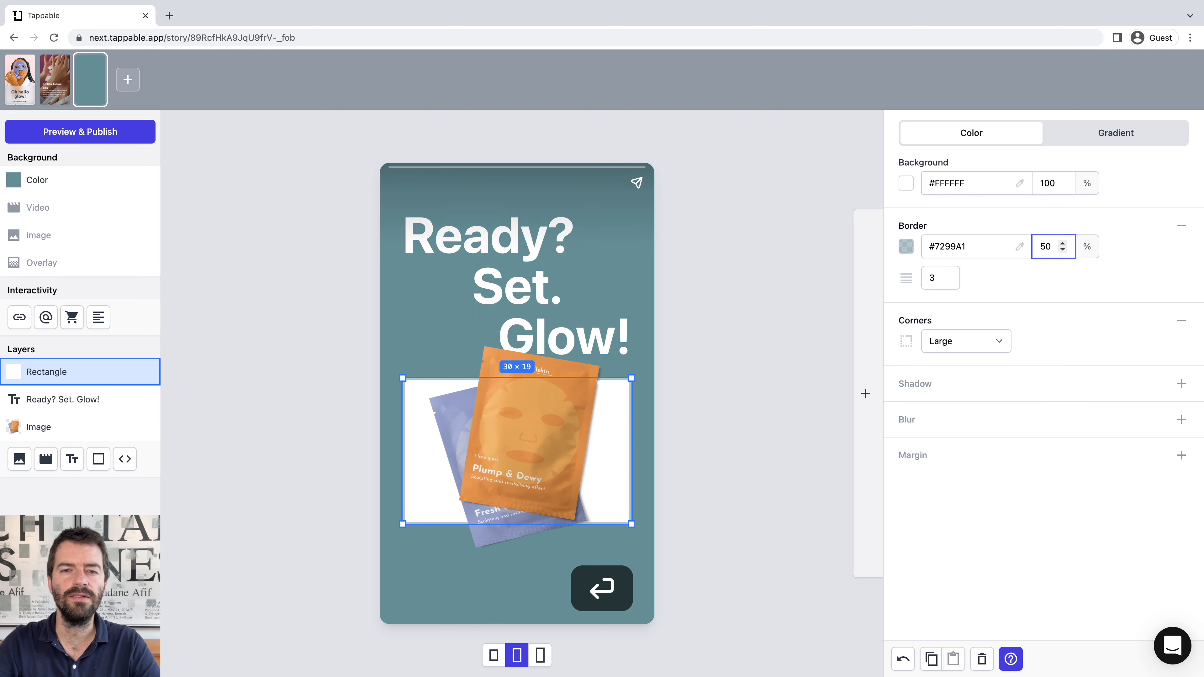
Increase the white rectangle's border thickness and deselect the rectangle.
left_click(947, 274)
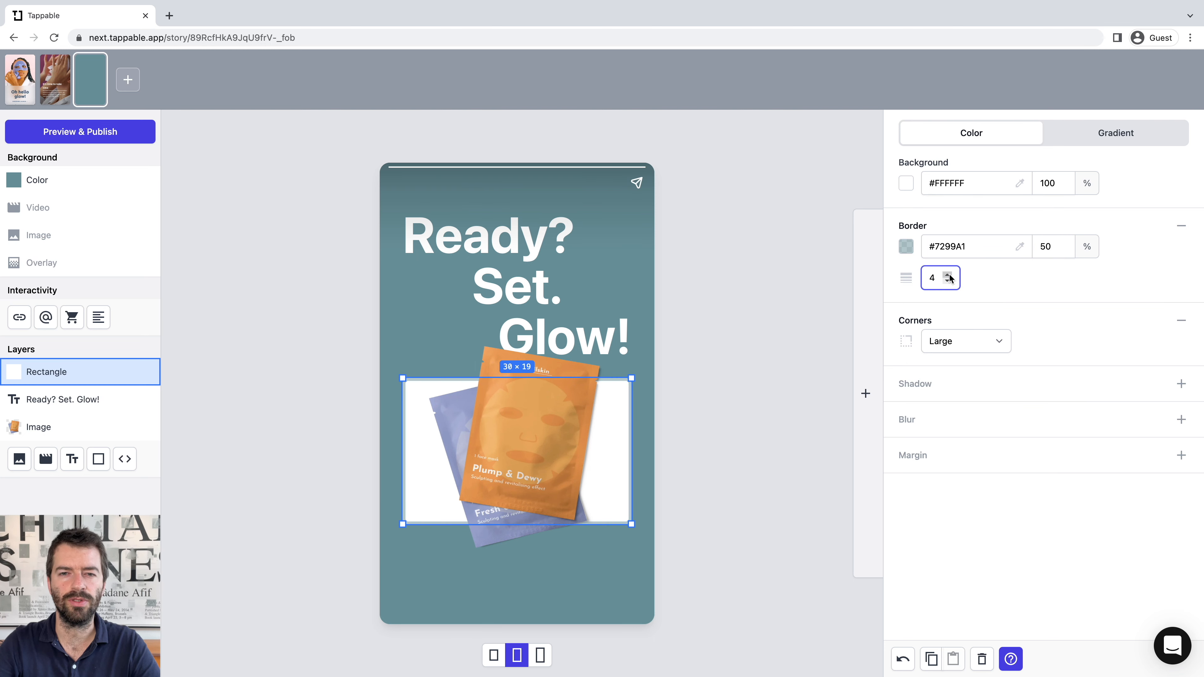
left_click(948, 274)
left_click(1040, 288)
left_click(750, 458)
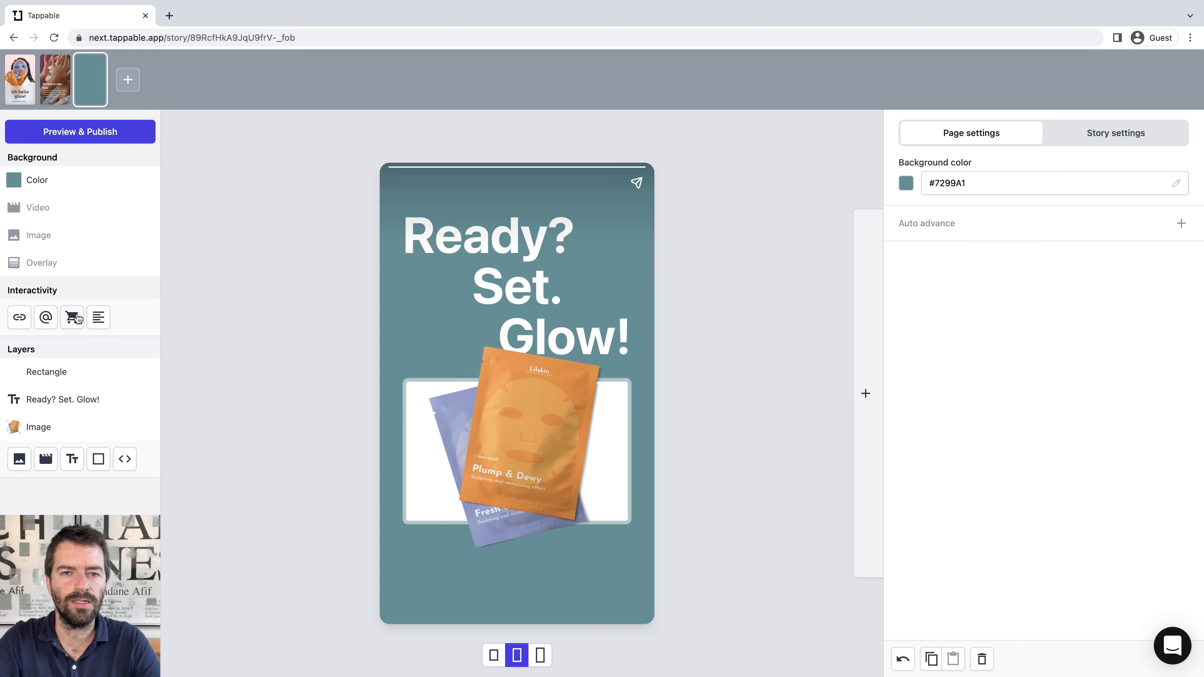
left_click(72, 323)
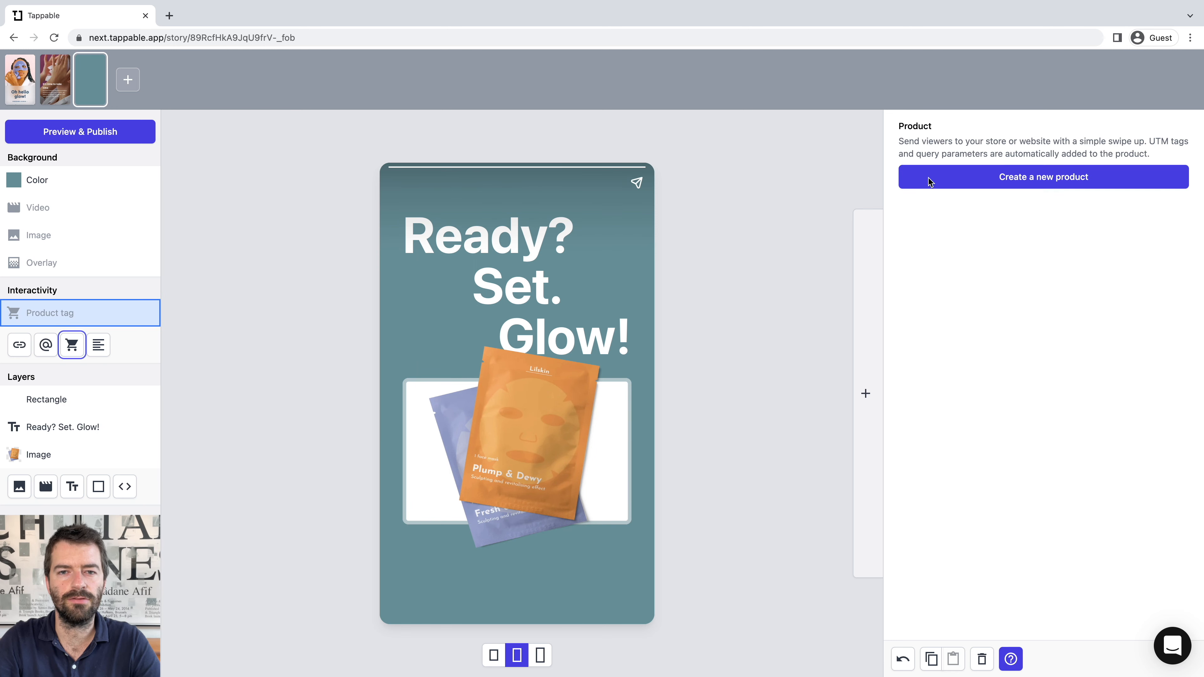
left_click(1031, 178)
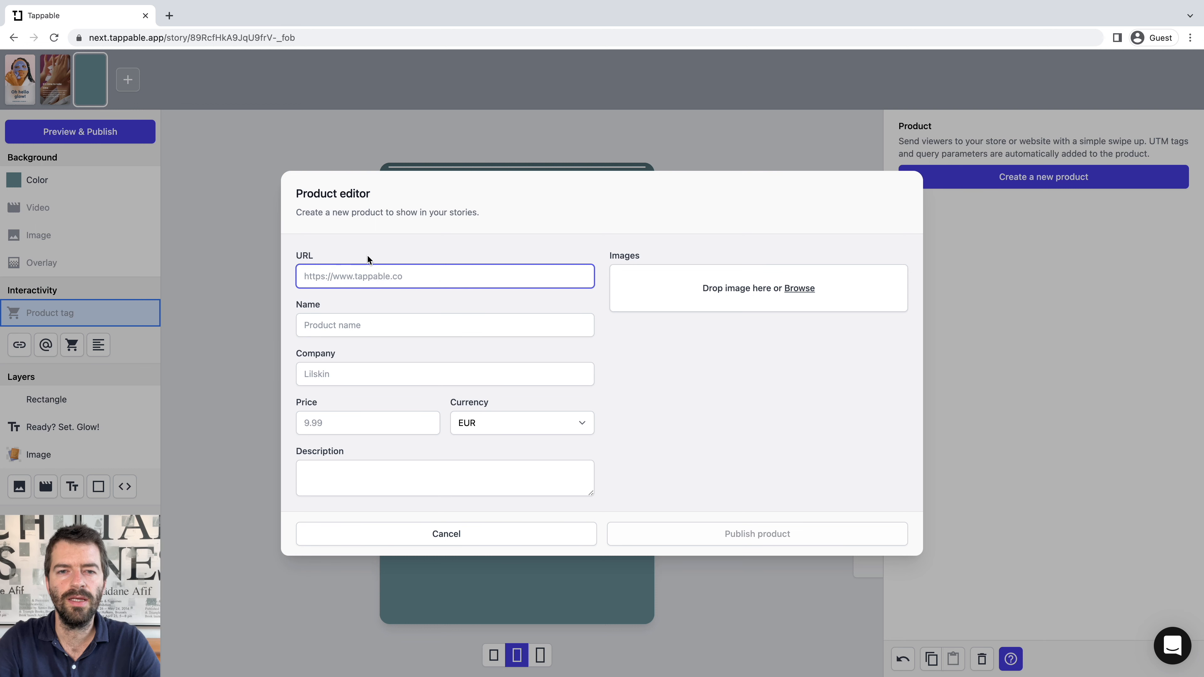
type("https://www.tappable.co/shopping")
left_click(322, 323)
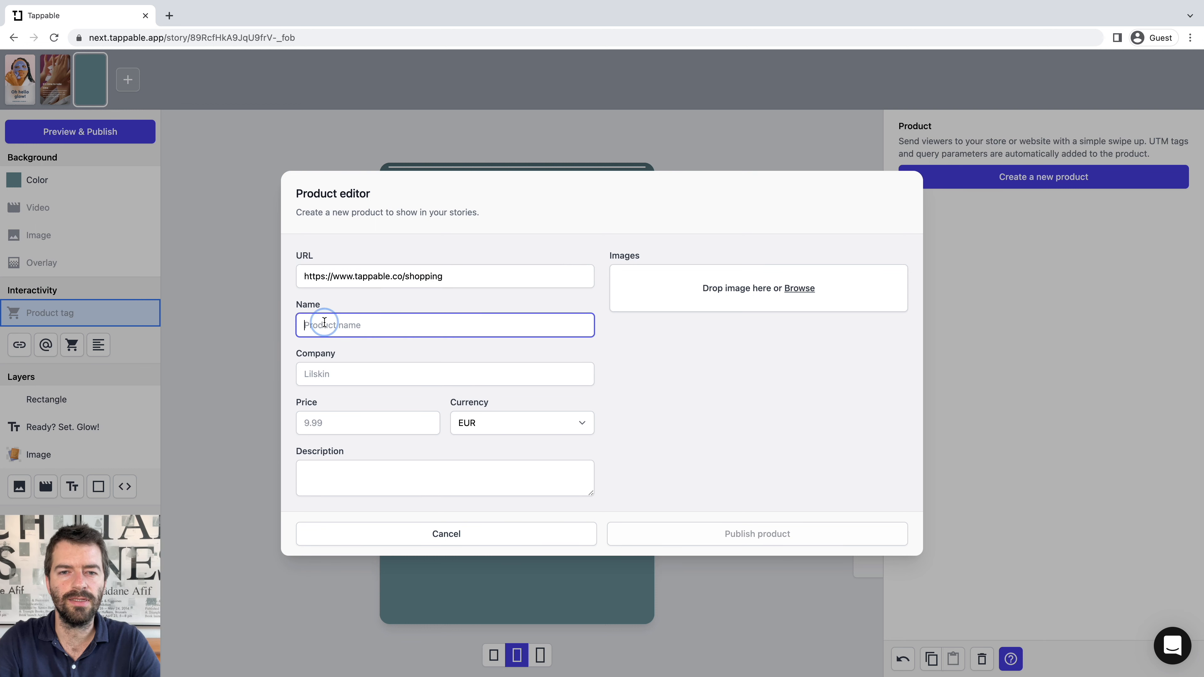
type("Plump & Dewy Face Mas")
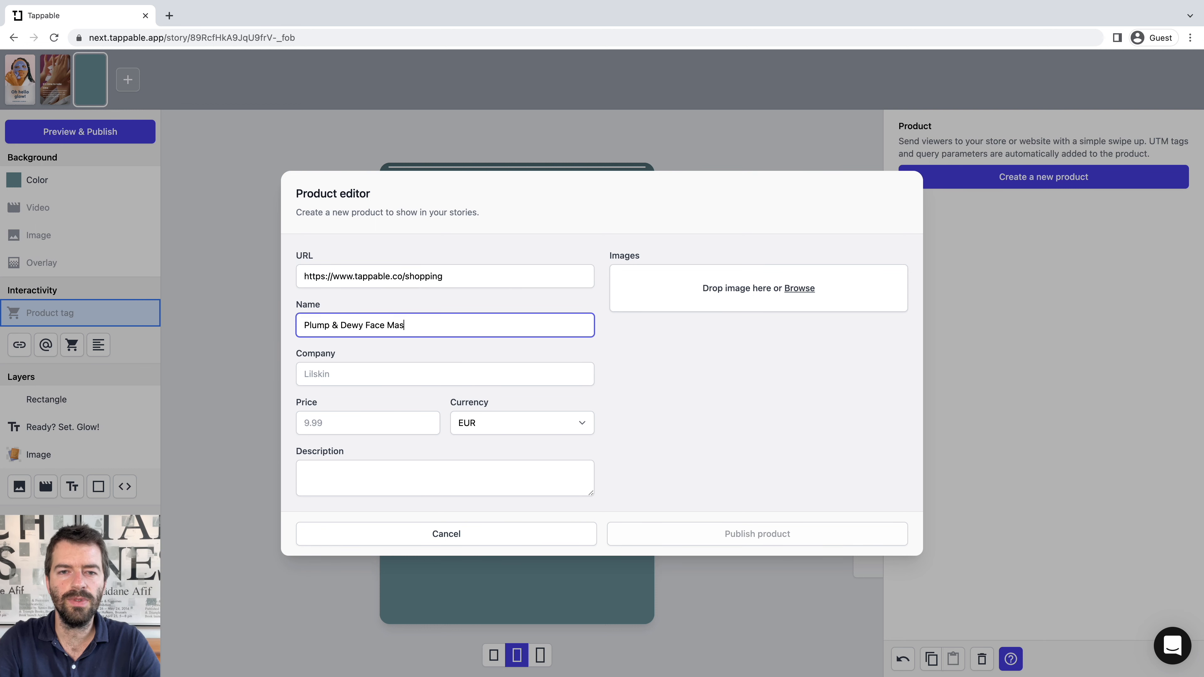
type("k")
Set the product's company to Lilskin and its price to 12.99, keeping EUR as the currency.
key("Tab")
type("Lilskin")
key("Tab")
type("12.99")
key("Tab")
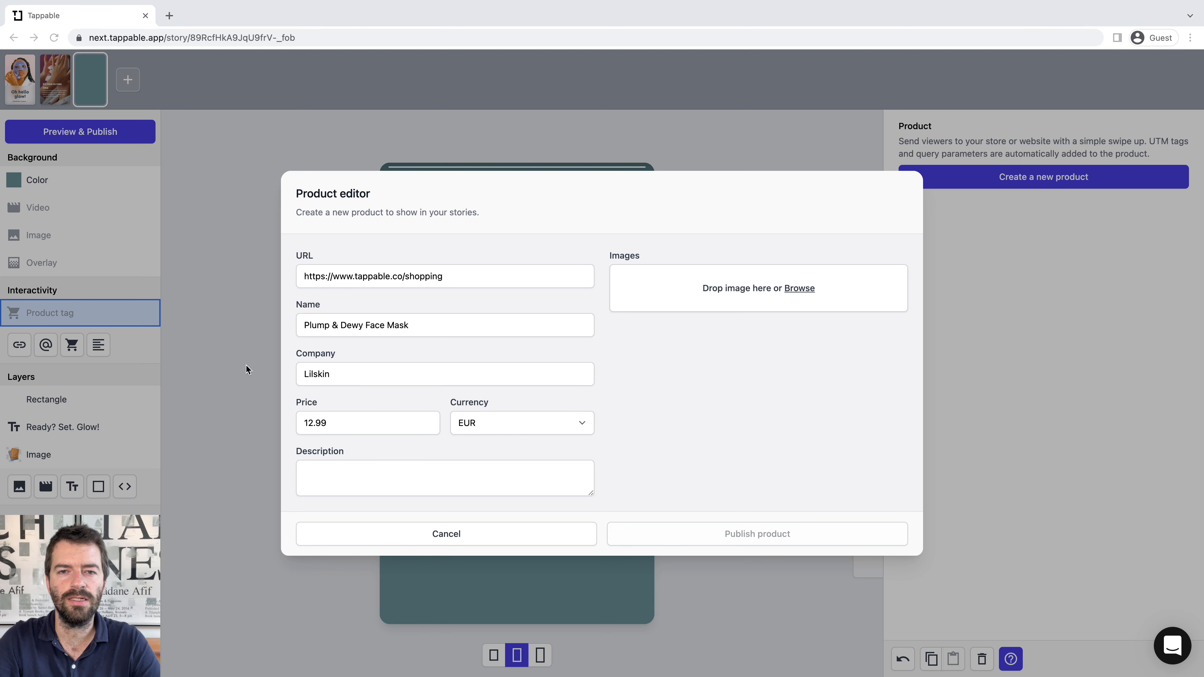
Add a description of the soothing and refreshing mask formula, attach the product images and publish the product.
left_click(357, 484)
type("Our mask formula is designed to provide a soothing and refreshing sensation. We believe rest and self-care are the 2 main ingredients of a healthy skin.")
left_click_drag(4, 368, 671, 293)
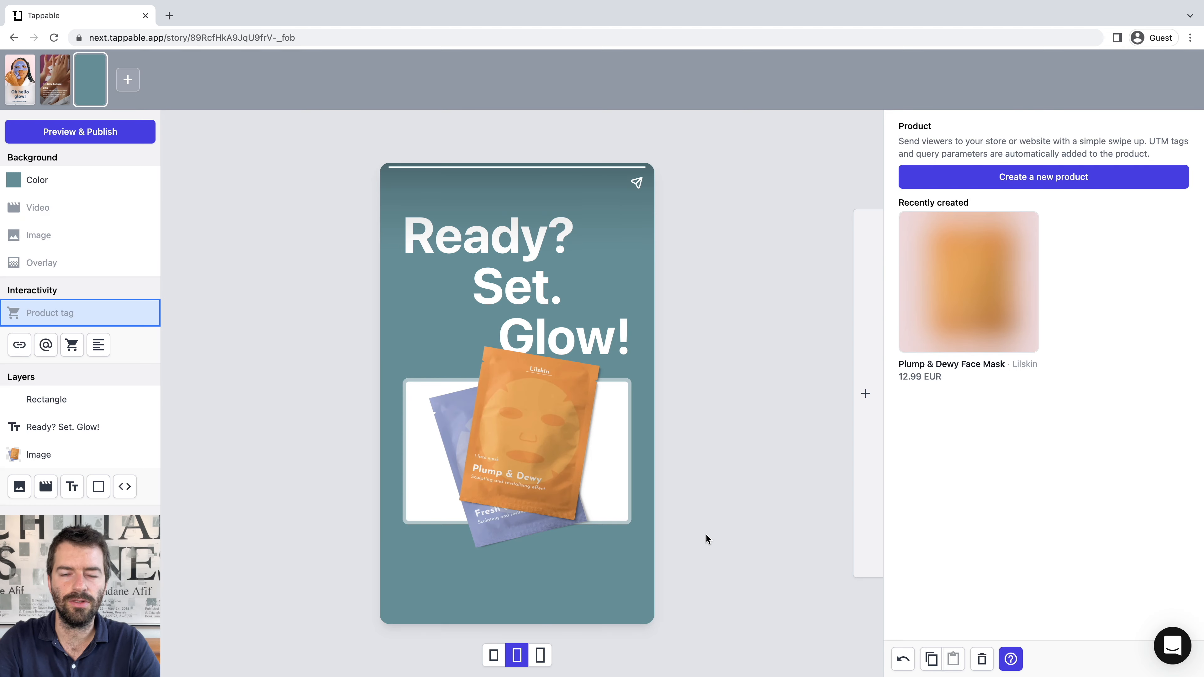
Tag the page with the Plump & Dewy Face Mask product and position the tag over the orange packaging.
left_click(988, 258)
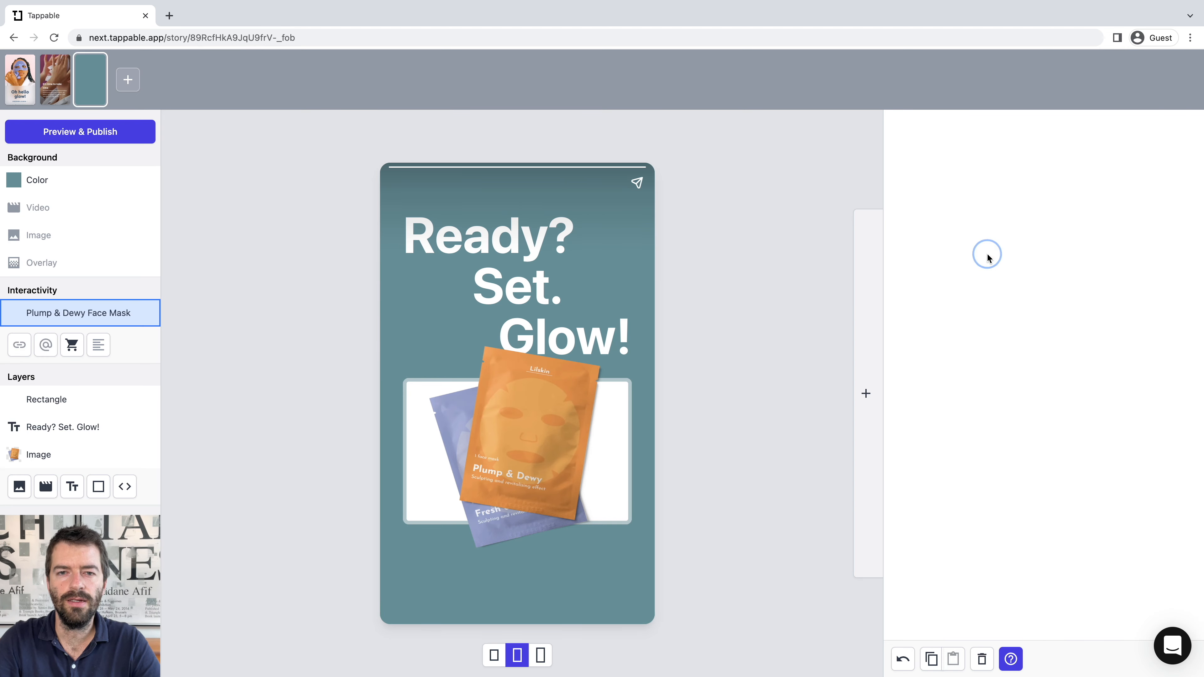
scroll(972, 436, "down", 1)
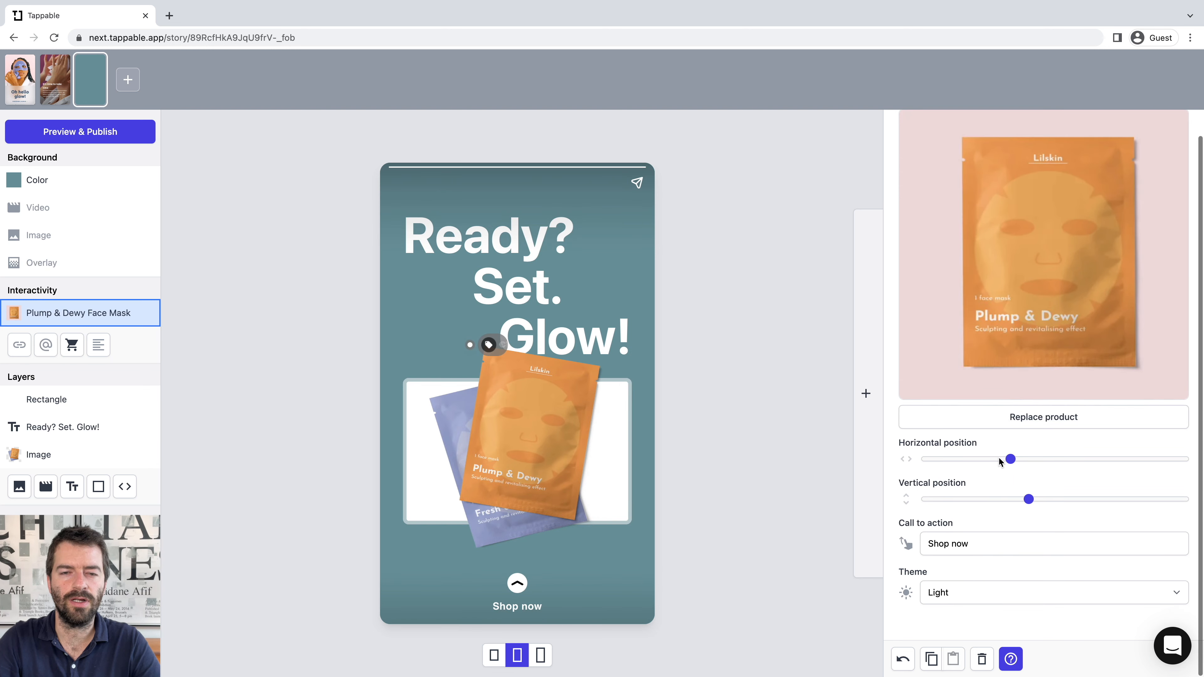
left_click_drag(1011, 459, 1075, 459)
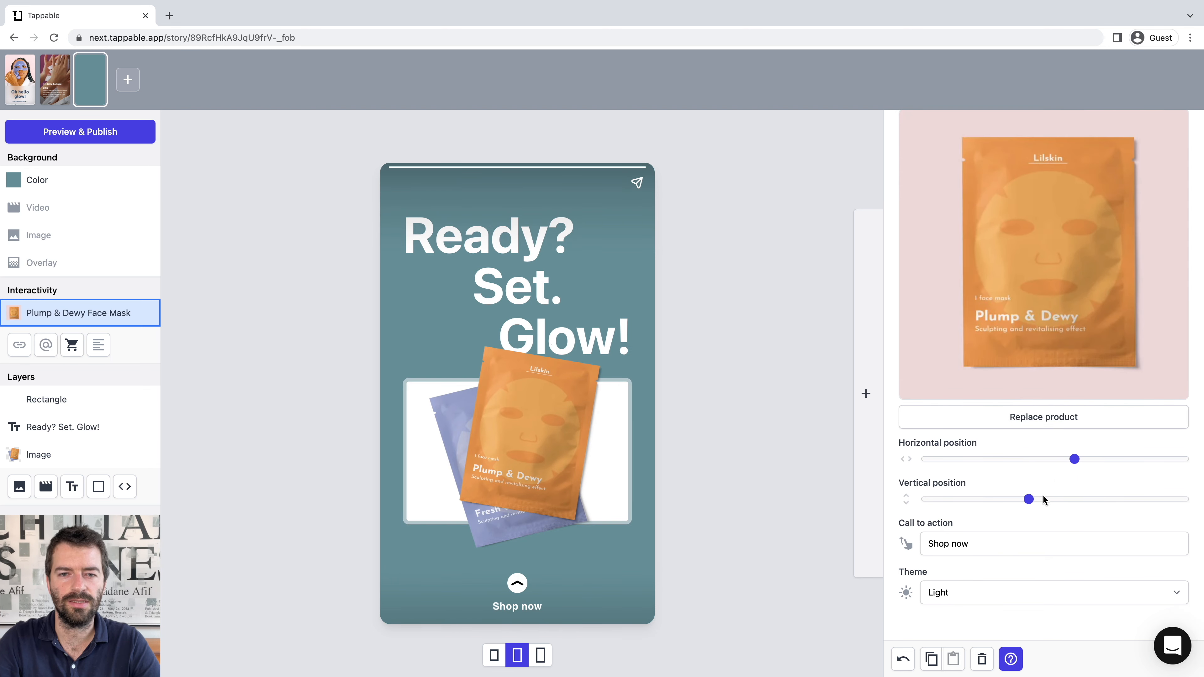
left_click_drag(1028, 499, 1101, 499)
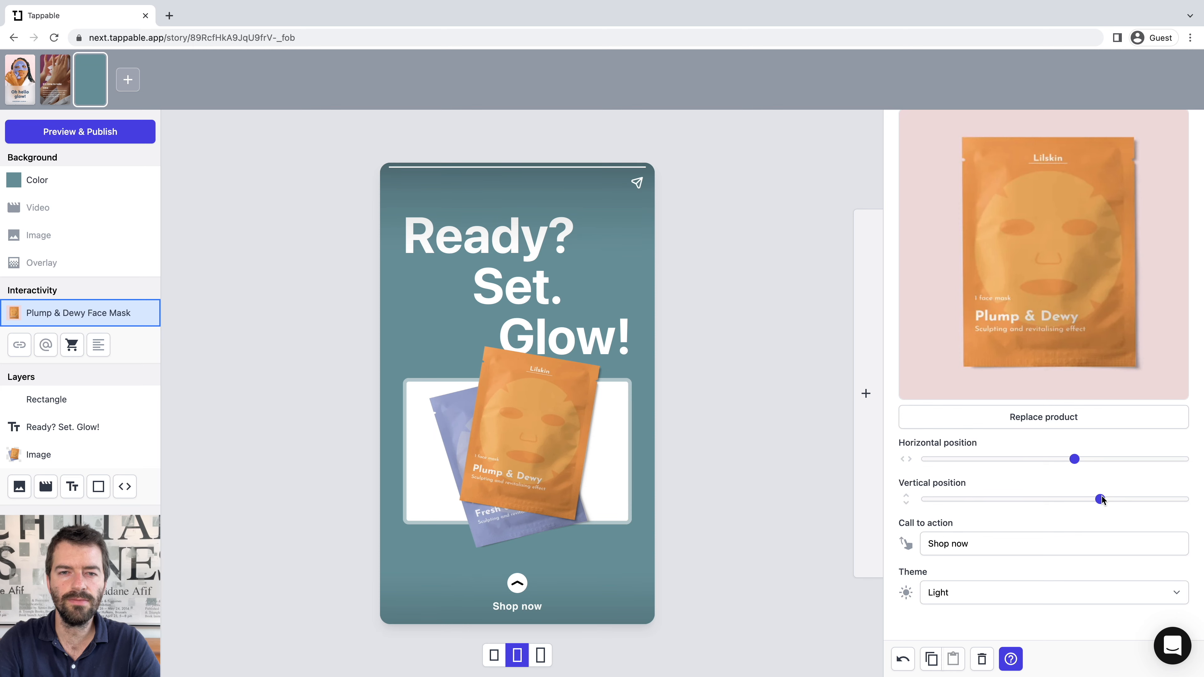
Preview the story page, check the product details opened from the tag, and return to the editor.
left_click(80, 135)
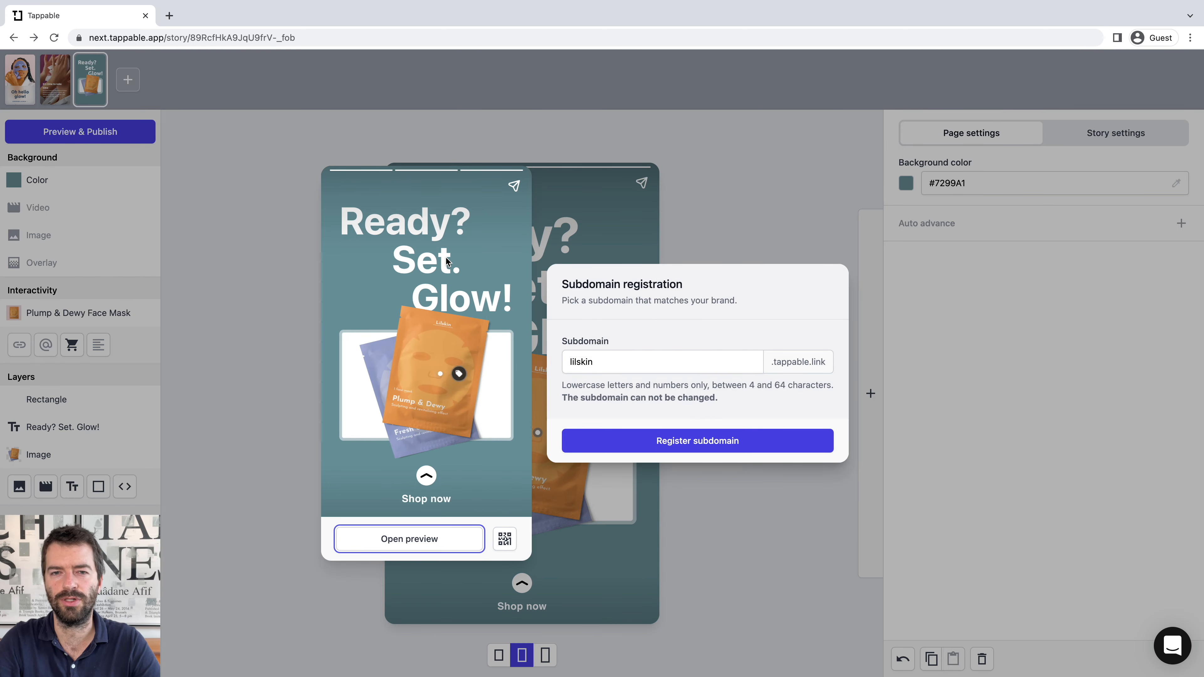
left_click(458, 374)
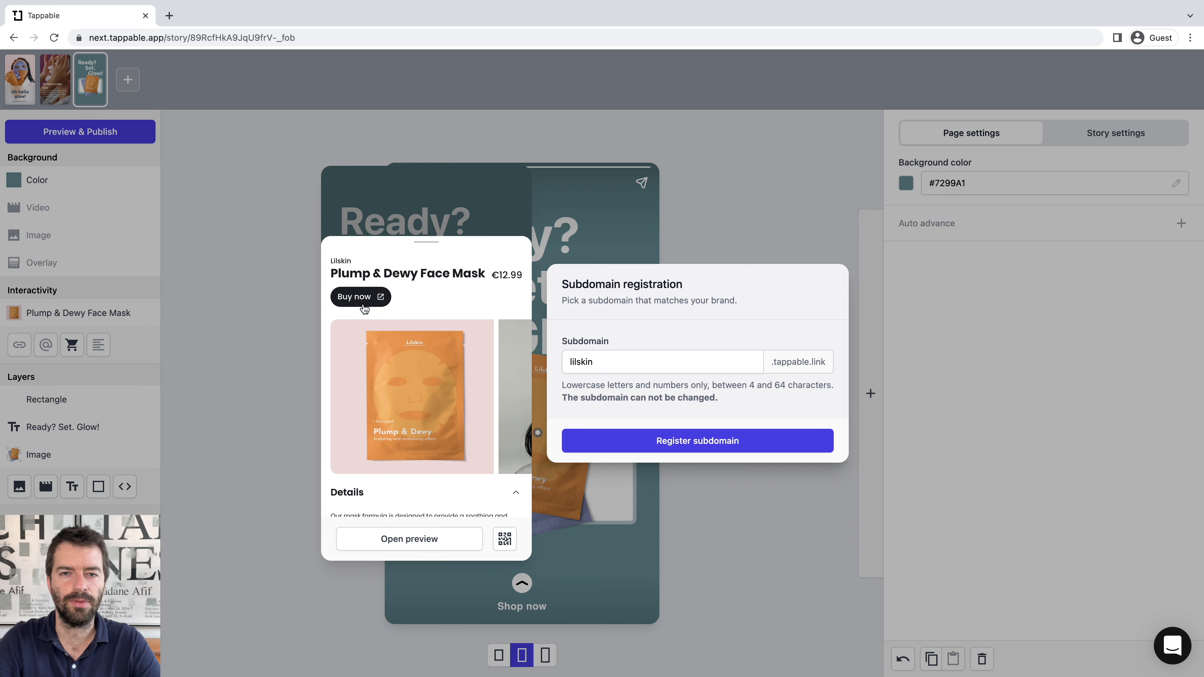
left_click(419, 211)
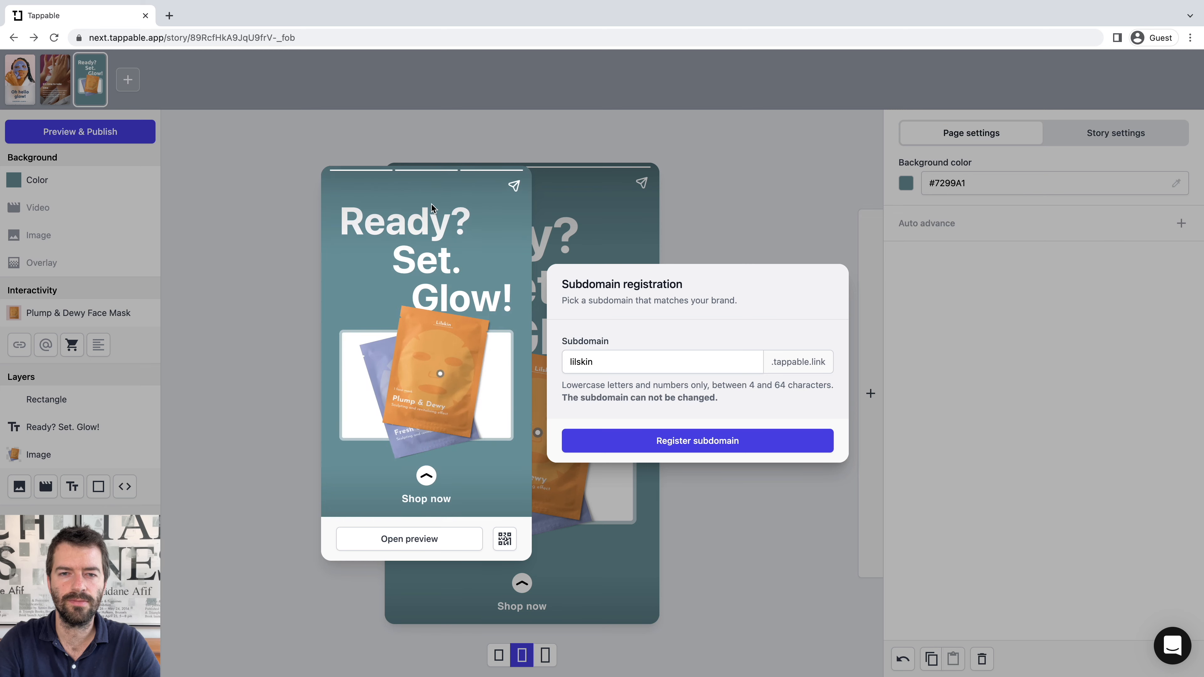
left_click(688, 203)
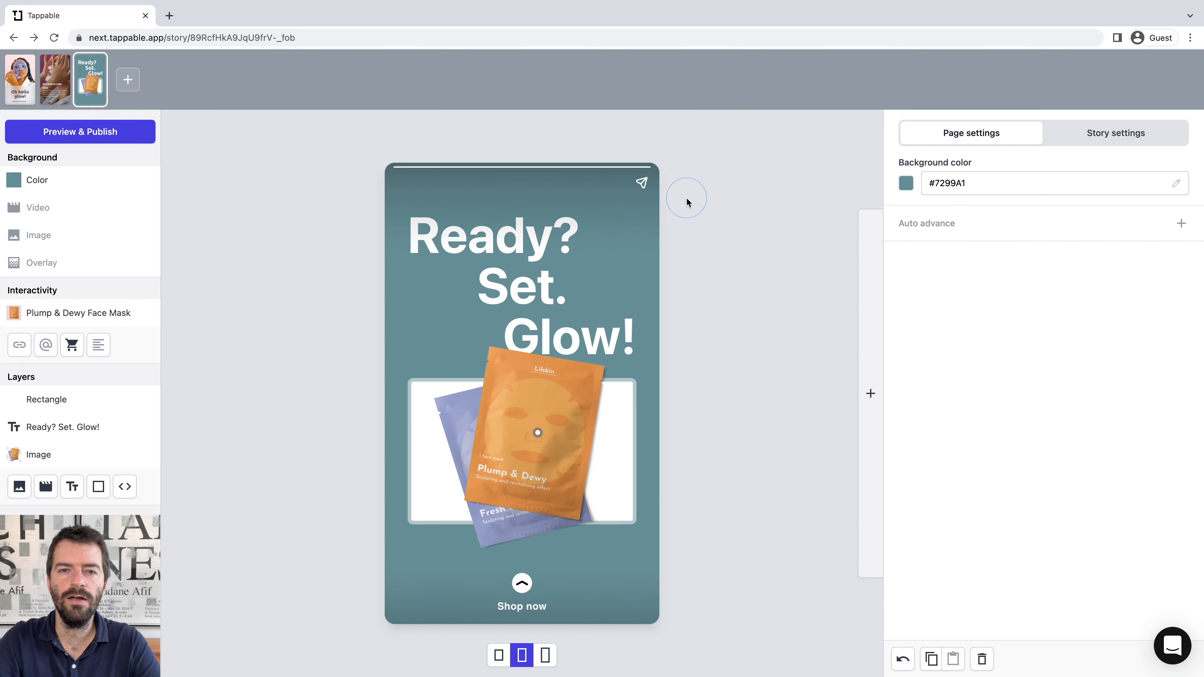
left_click(867, 394)
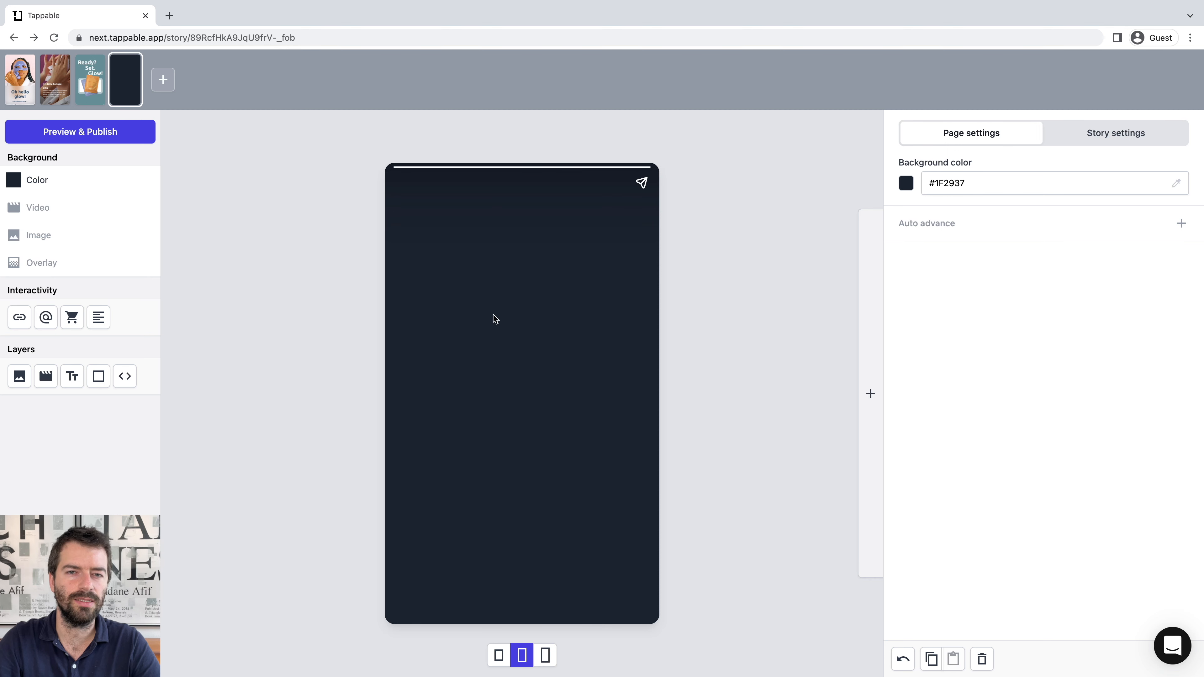
left_click(19, 321)
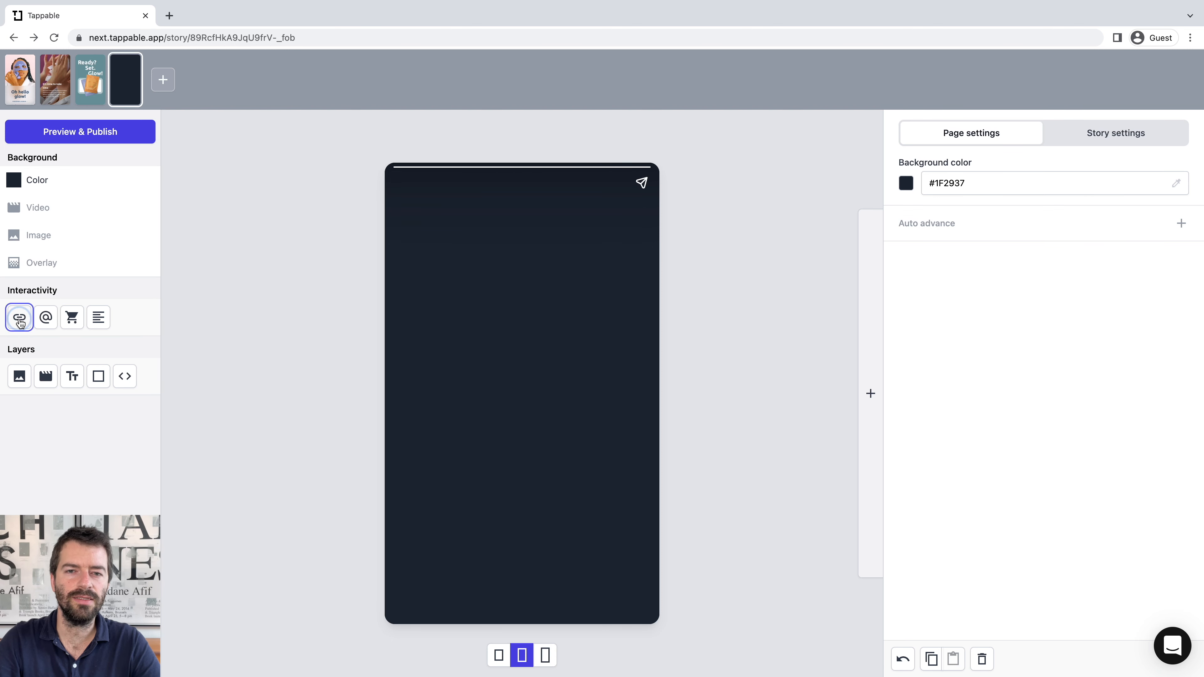
left_click(71, 316)
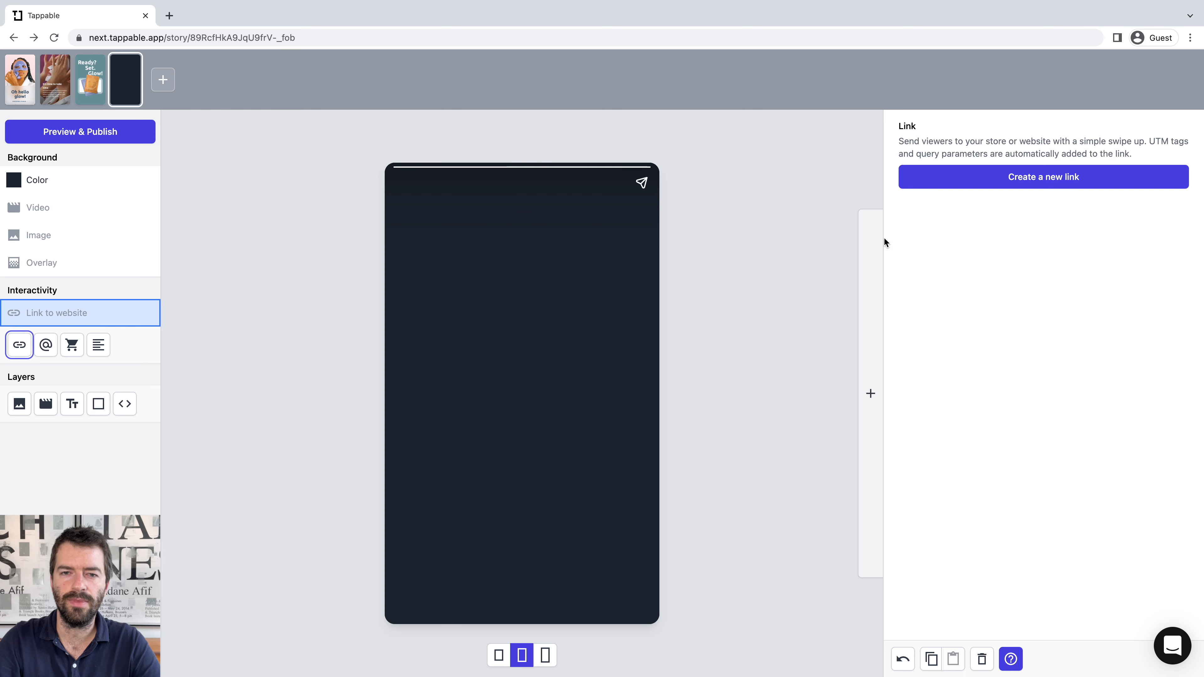
left_click(1051, 181)
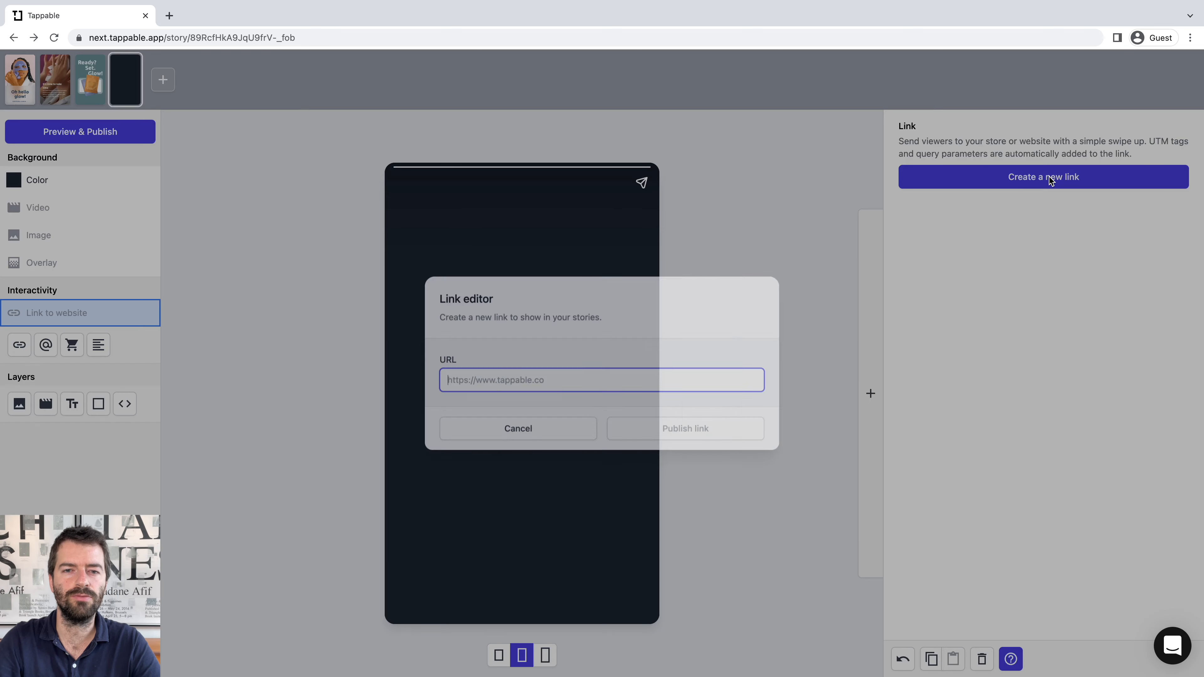
type("https:")
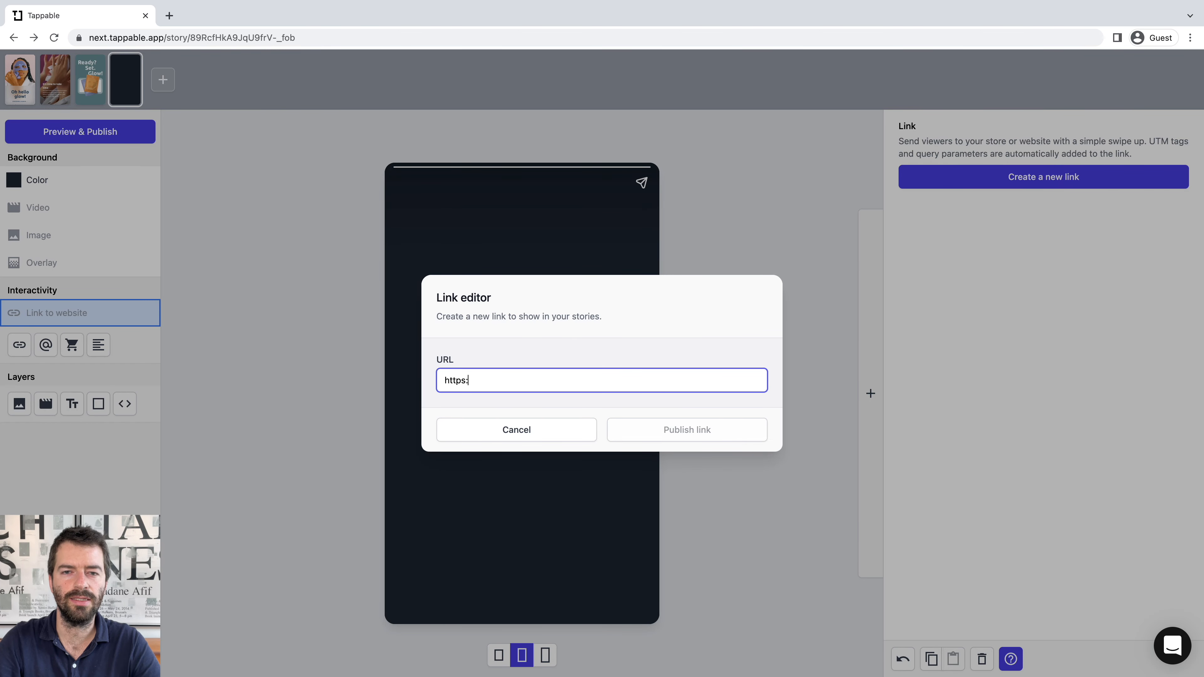
type("//tappable.co")
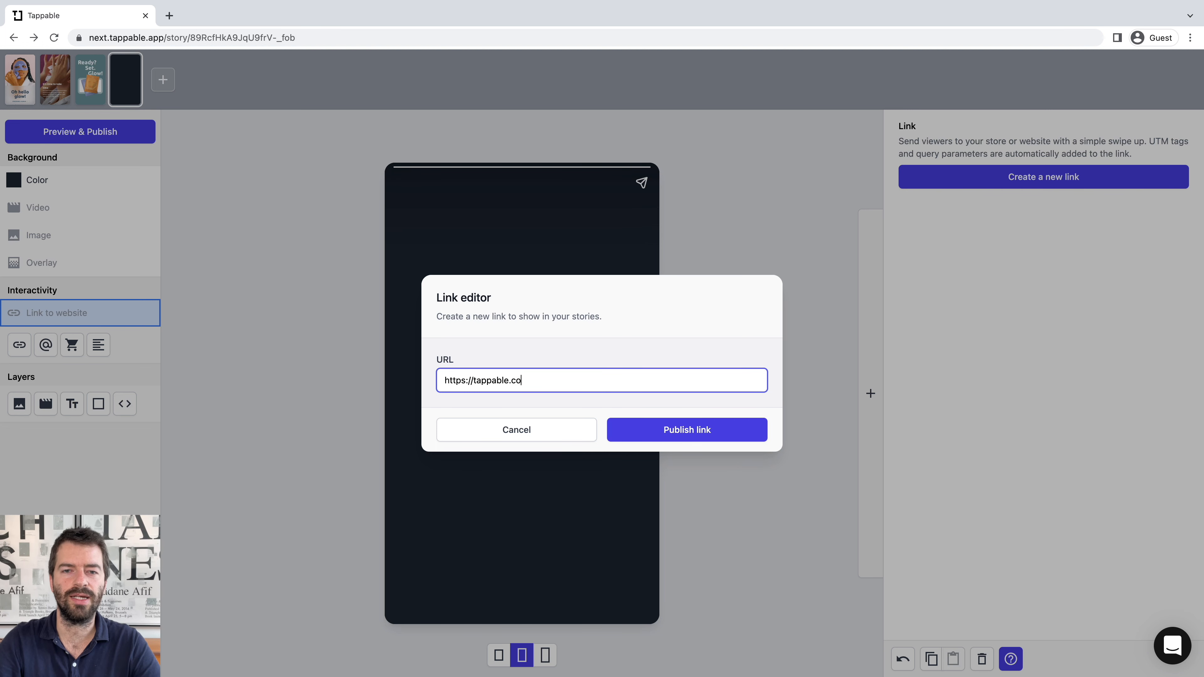
left_click(658, 436)
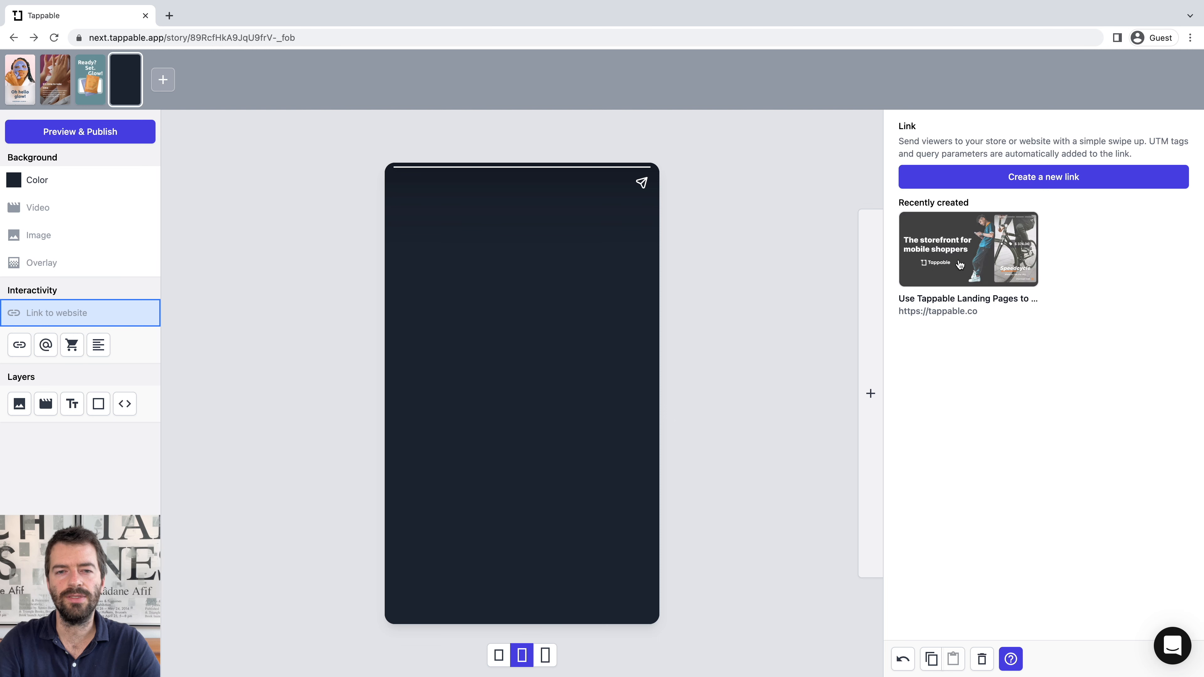
Apply the tappable.co link to the page and set its call to action to "Shop all products".
left_click(960, 264)
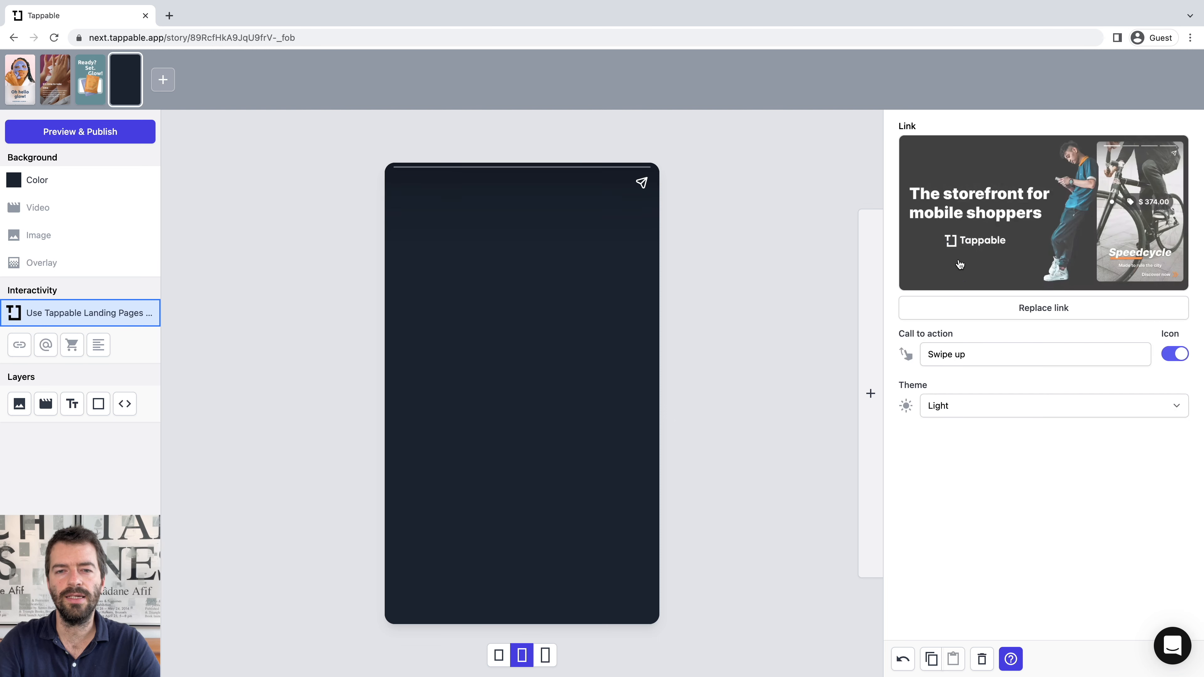
triple_click(965, 358)
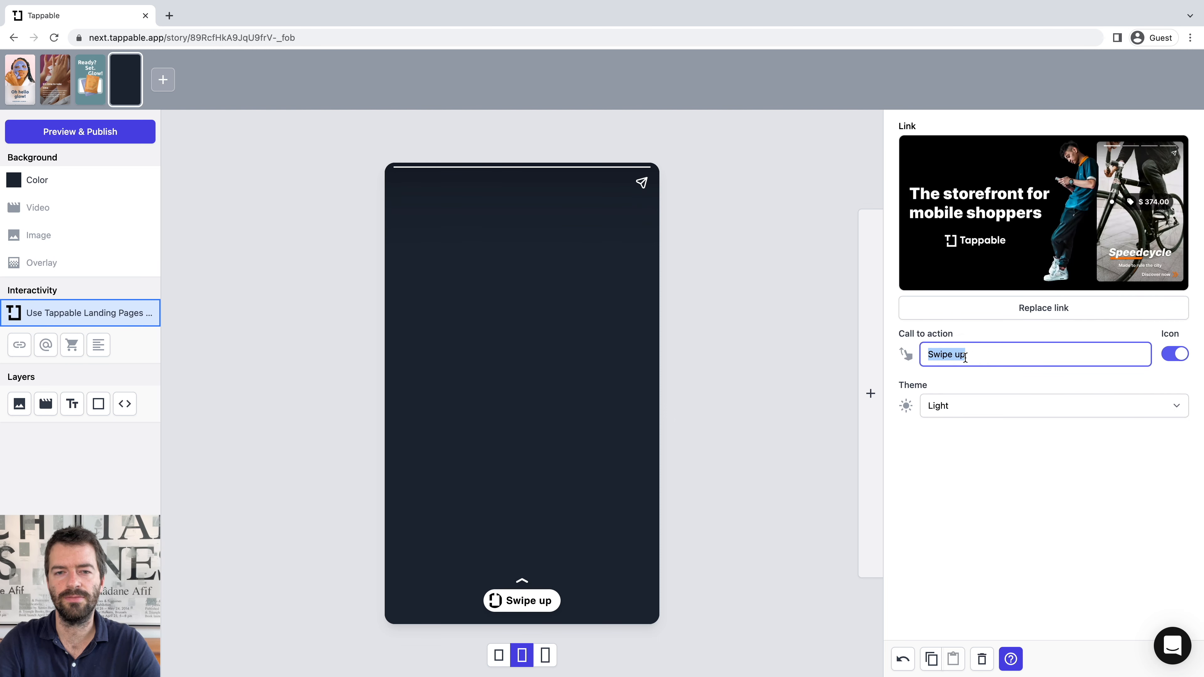
type("Shop all ")
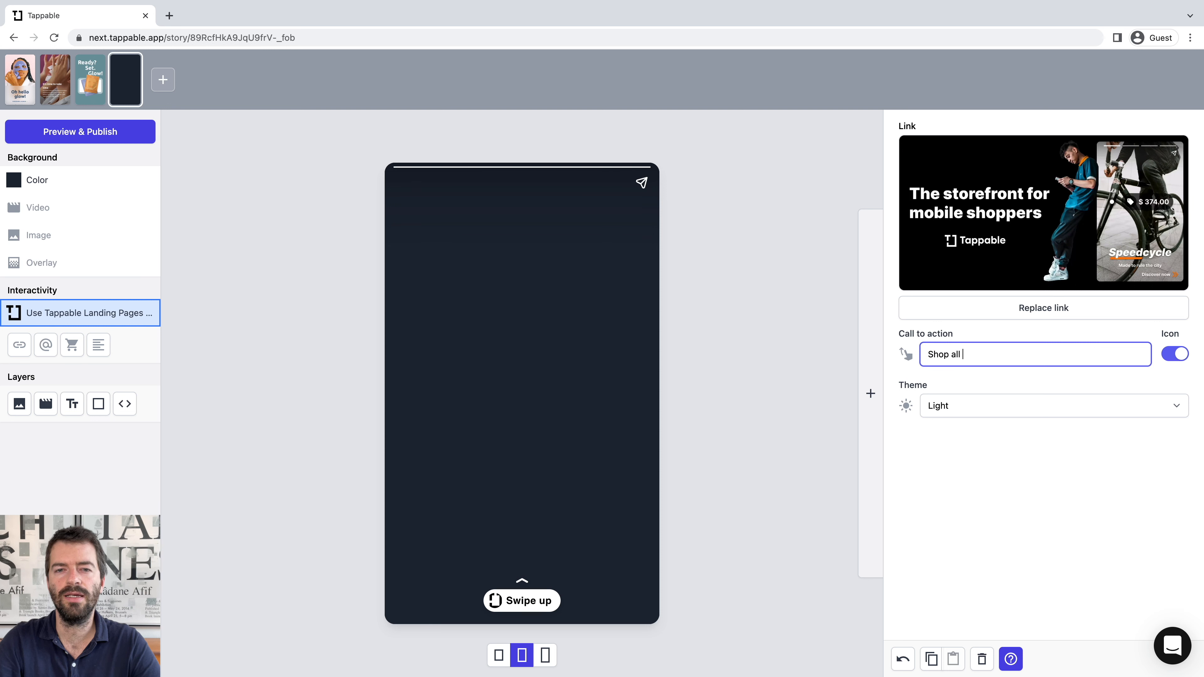
type("products")
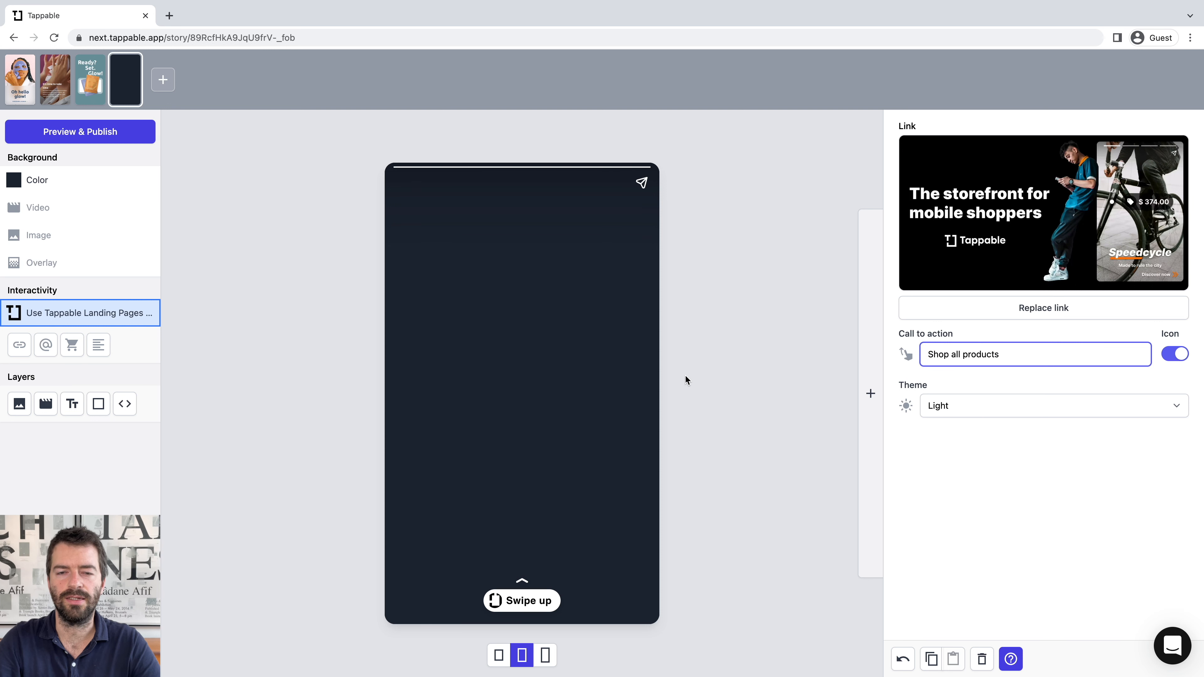
left_click(335, 354)
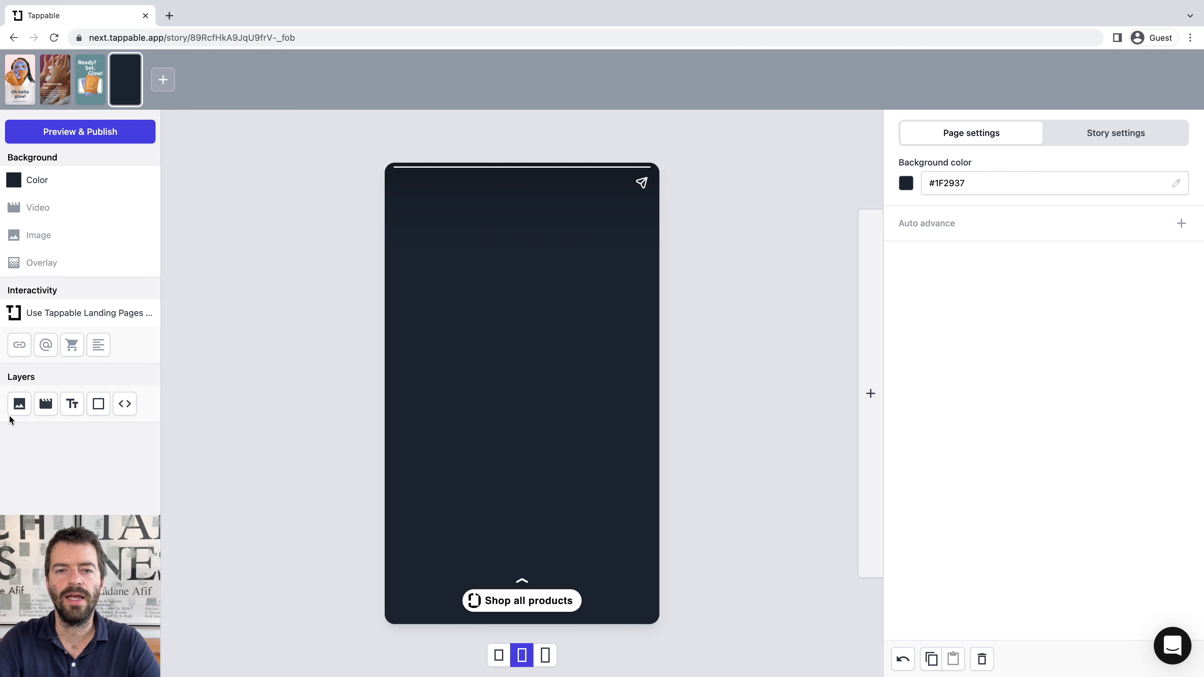
Add an image layer of 30 × 45 above the call to action and fill it with the towel-wrapped woman photo.
left_click(19, 405)
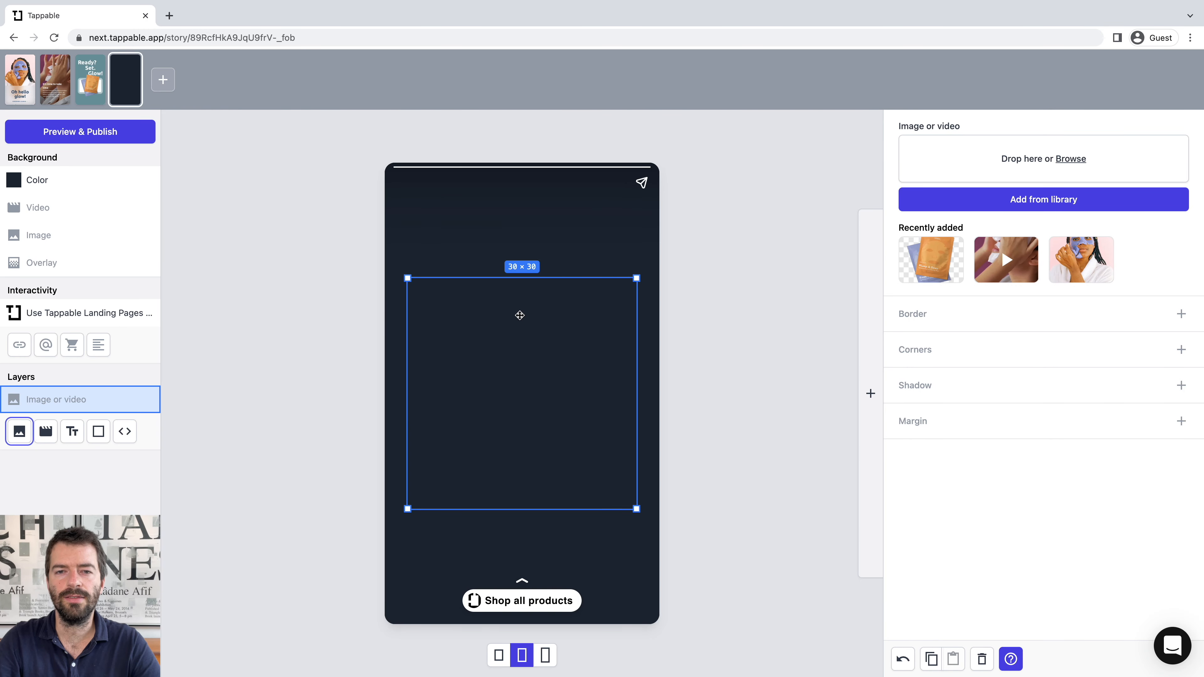
left_click_drag(519, 278, 524, 190)
left_click_drag(500, 509, 495, 532)
left_click_drag(284, 52, 943, 170)
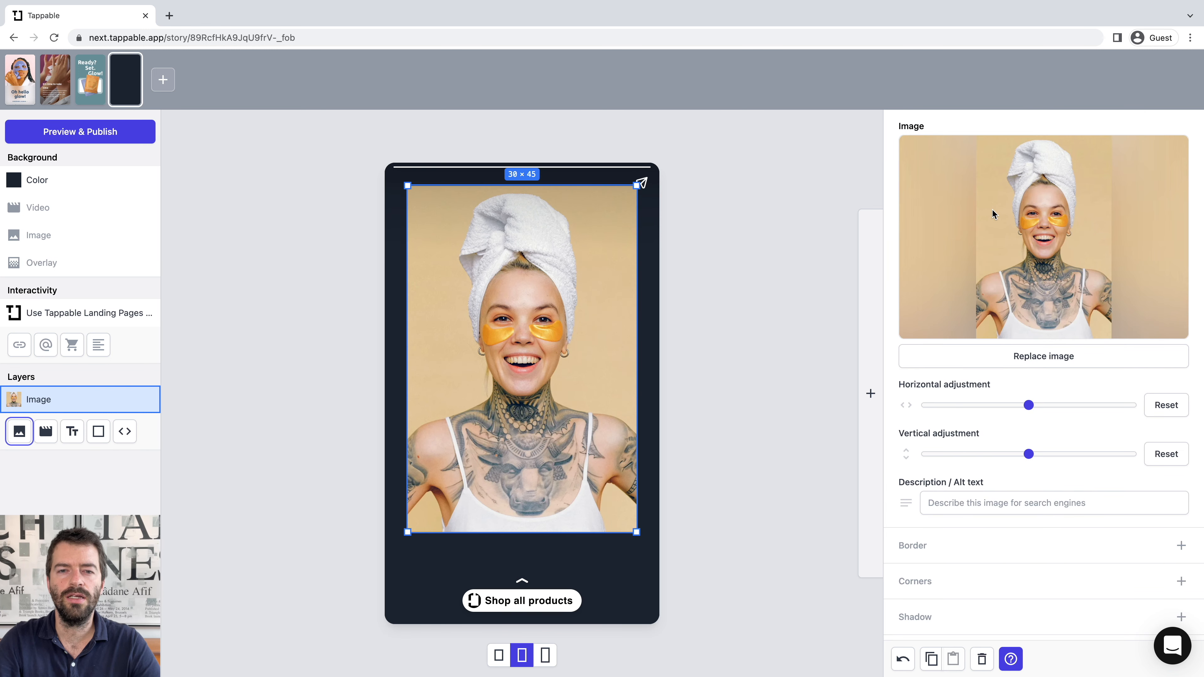
Use the towel-wrapped woman photo as the page's background image and apply the 3 Extra Large blur overlay.
left_click(58, 235)
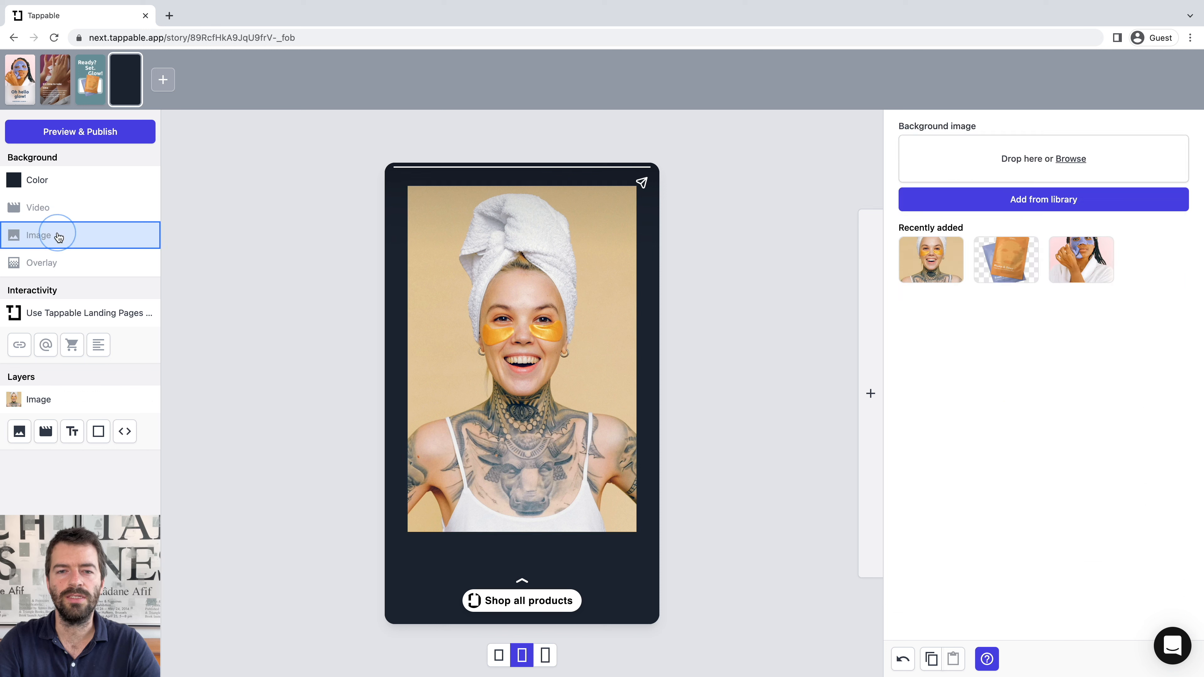
left_click(924, 270)
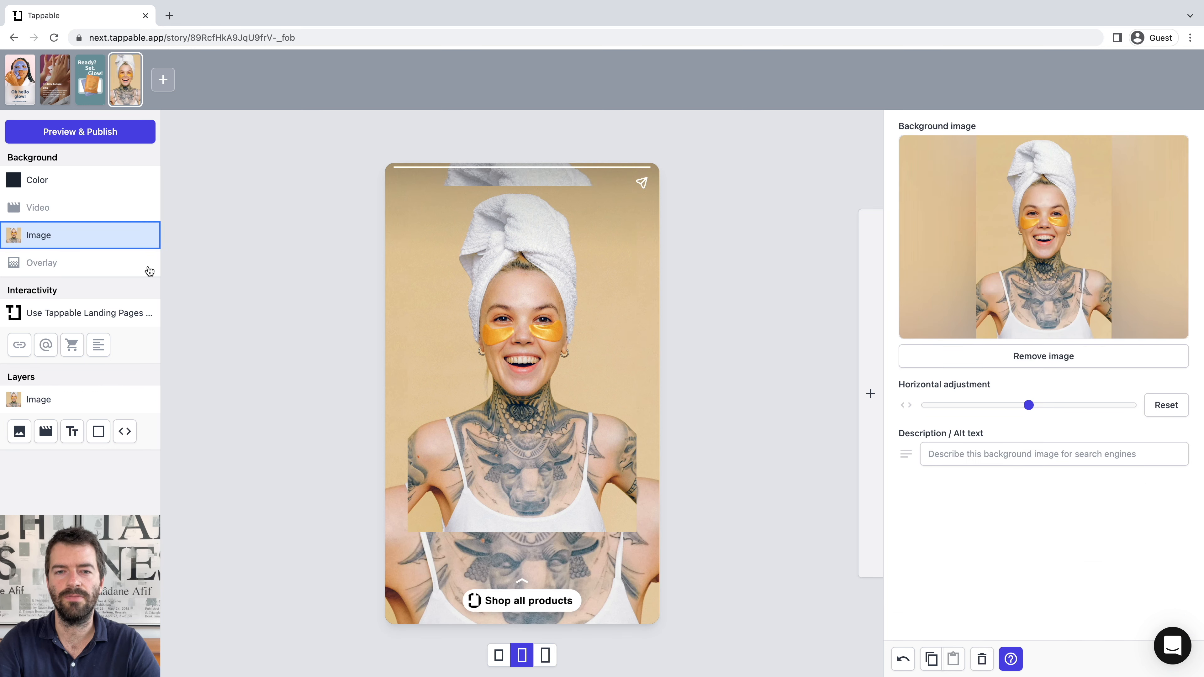
left_click(52, 269)
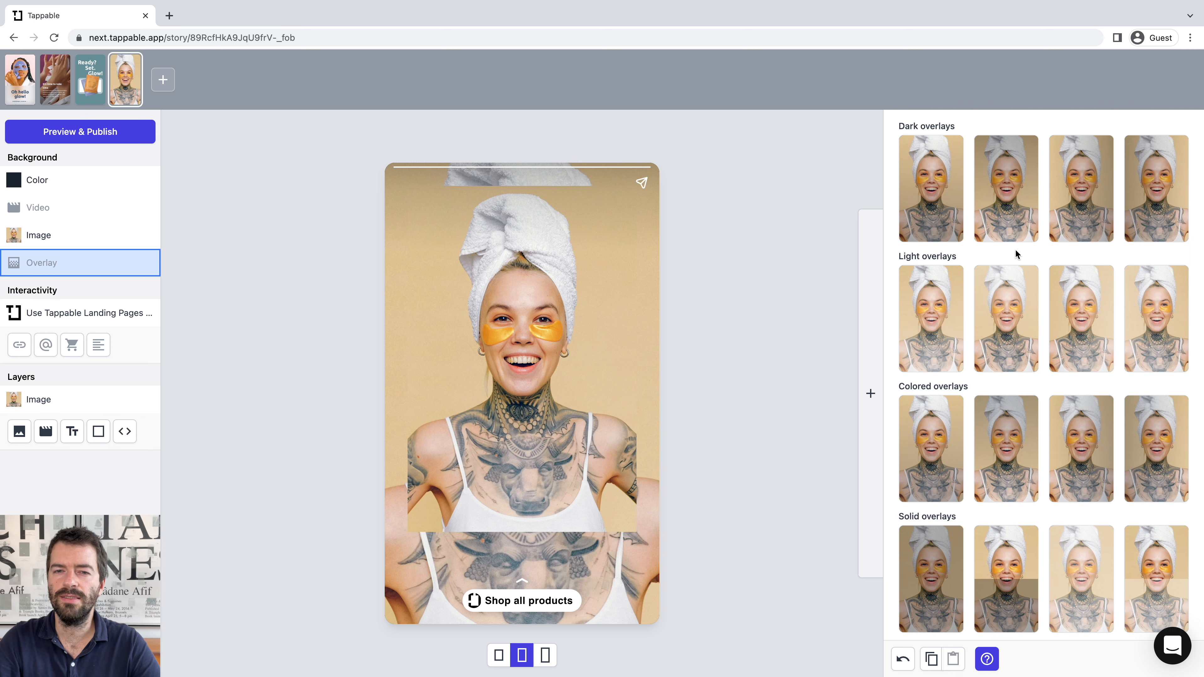
scroll(976, 429, "down", 4)
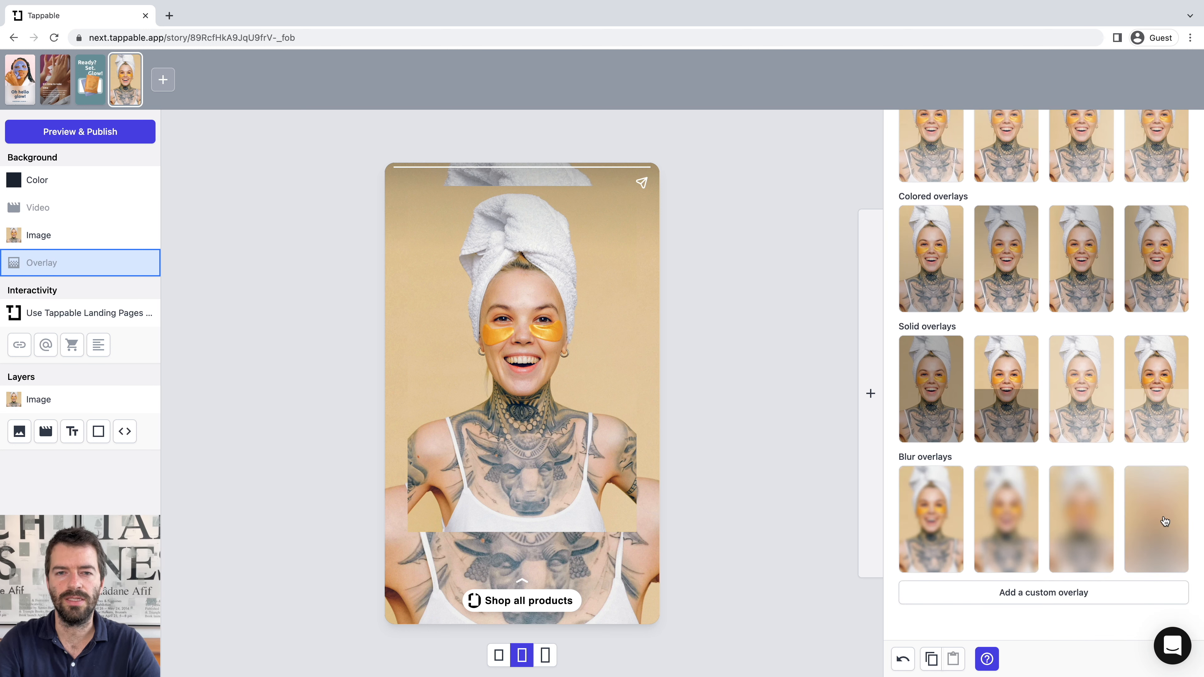
left_click(1165, 521)
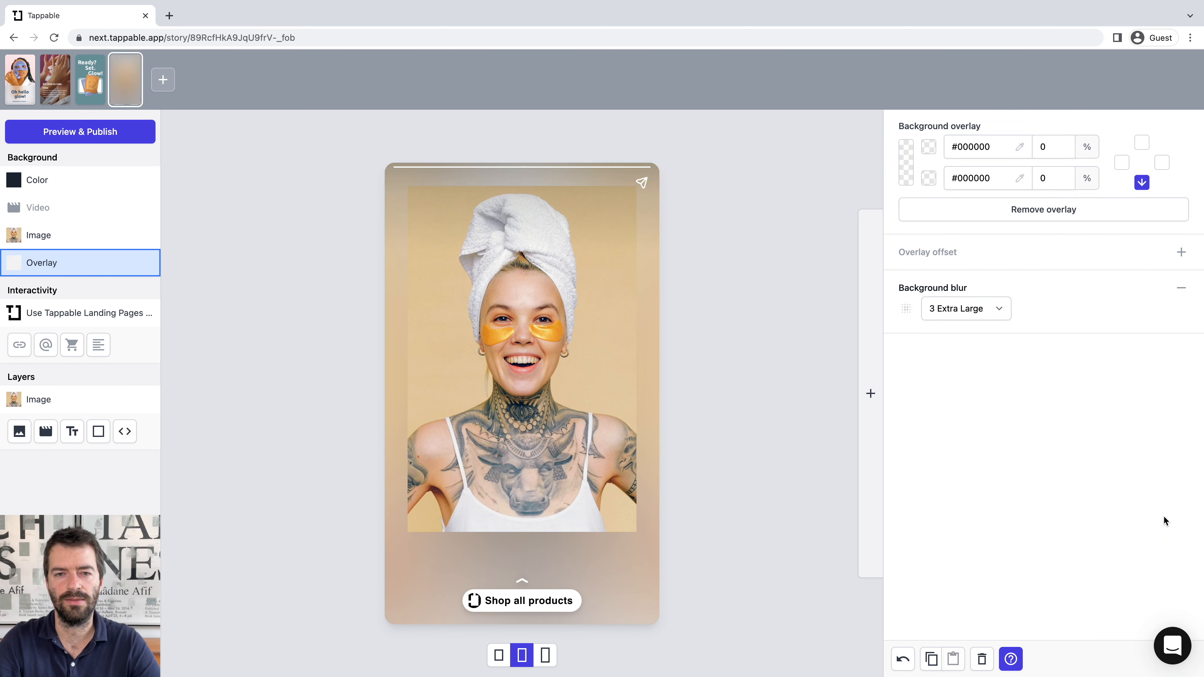
Open the story's preview and publishing details, and view the QR code for previewing it on another device.
left_click(764, 362)
left_click(118, 138)
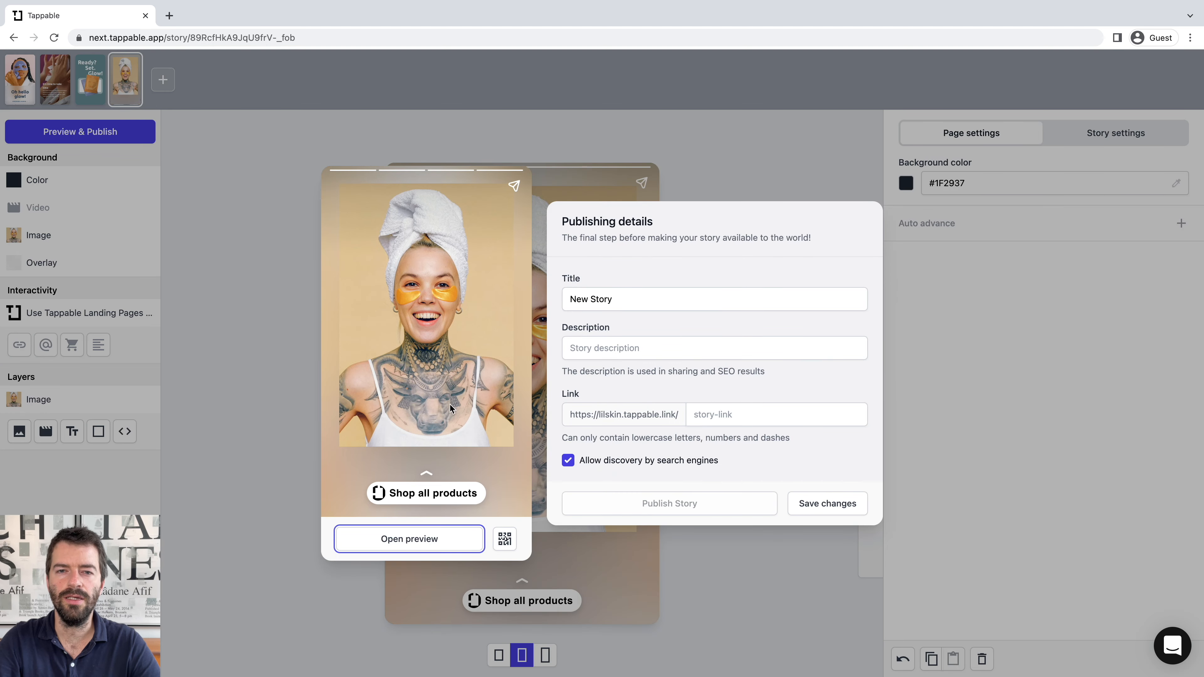
left_click(505, 541)
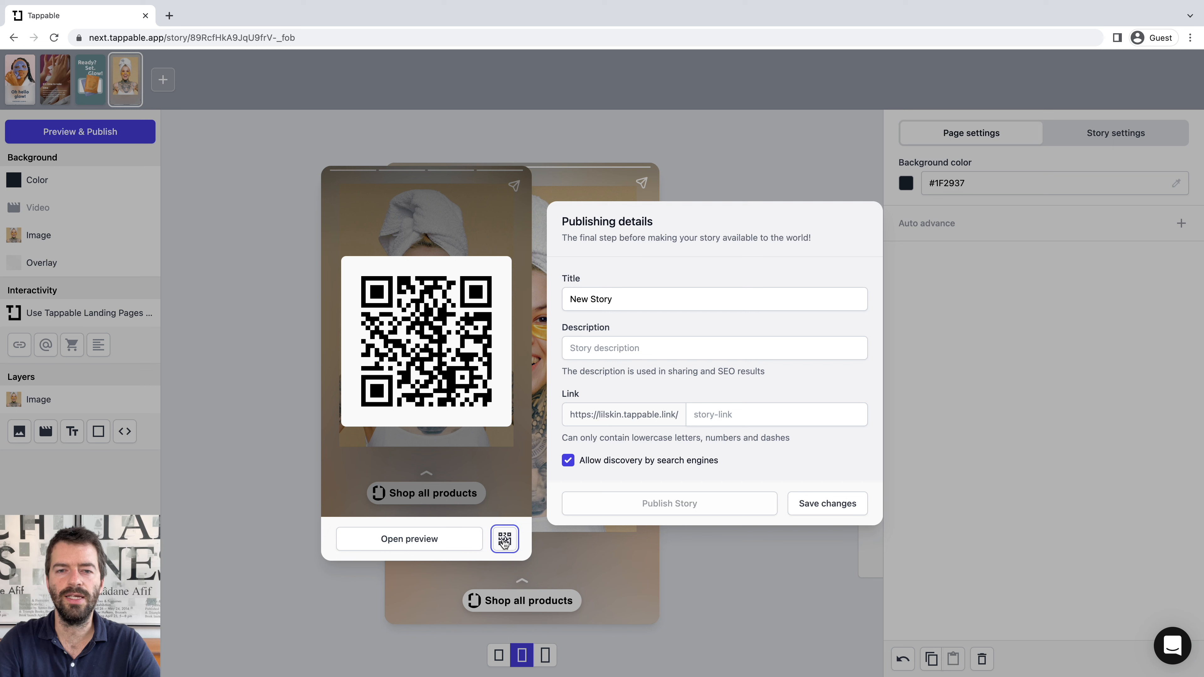
left_click(505, 541)
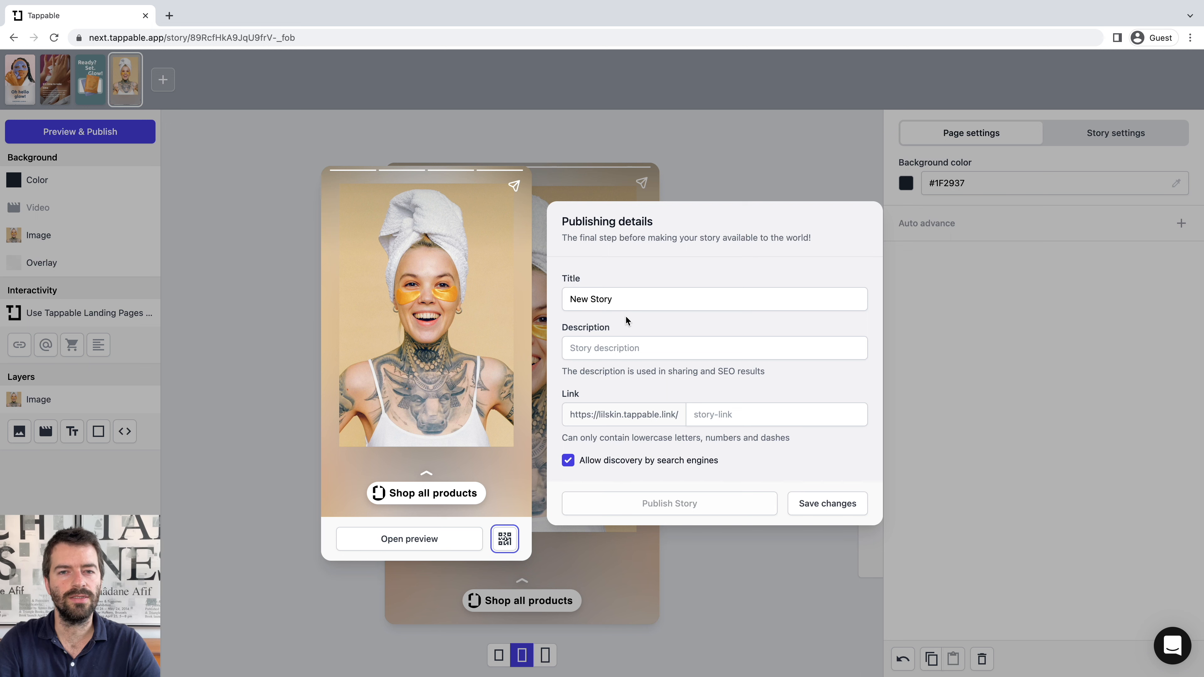
Title the story "Our masks", describe it as "Discover the glowing sensation of our face masks." and set its link to our-masks.
triple_click(604, 298)
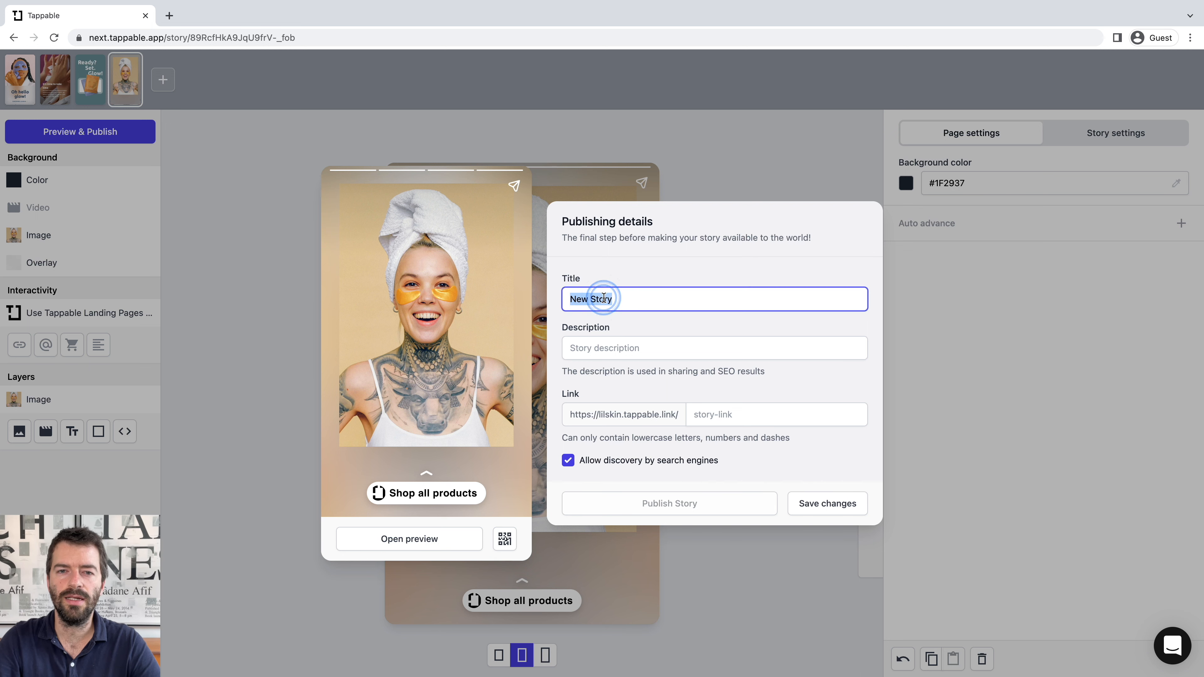
type("Our masks")
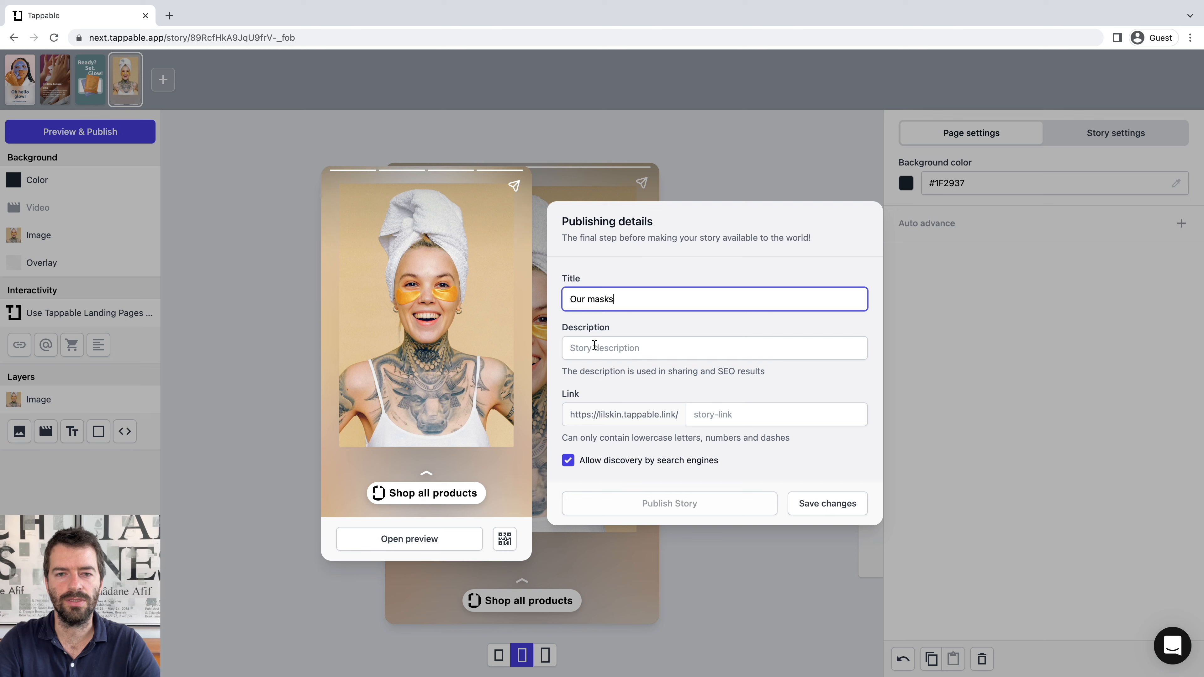
left_click(594, 346)
type("Discover the glowing sensation of our face masks.")
left_click(720, 419)
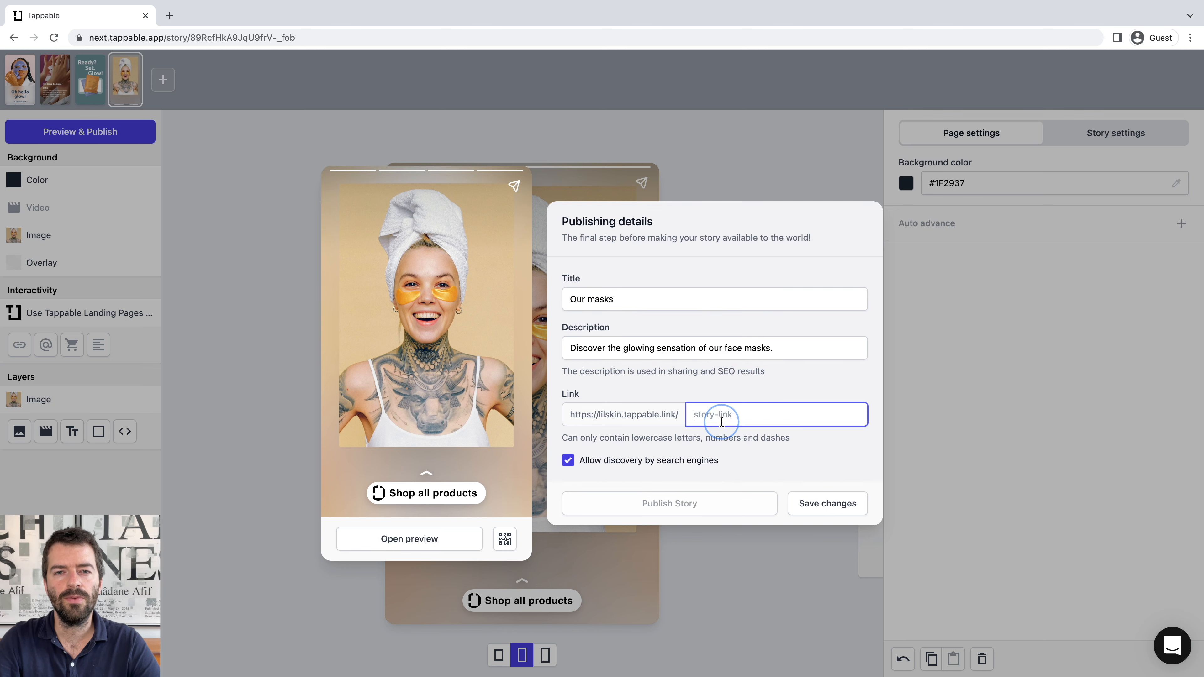
type("our-masks")
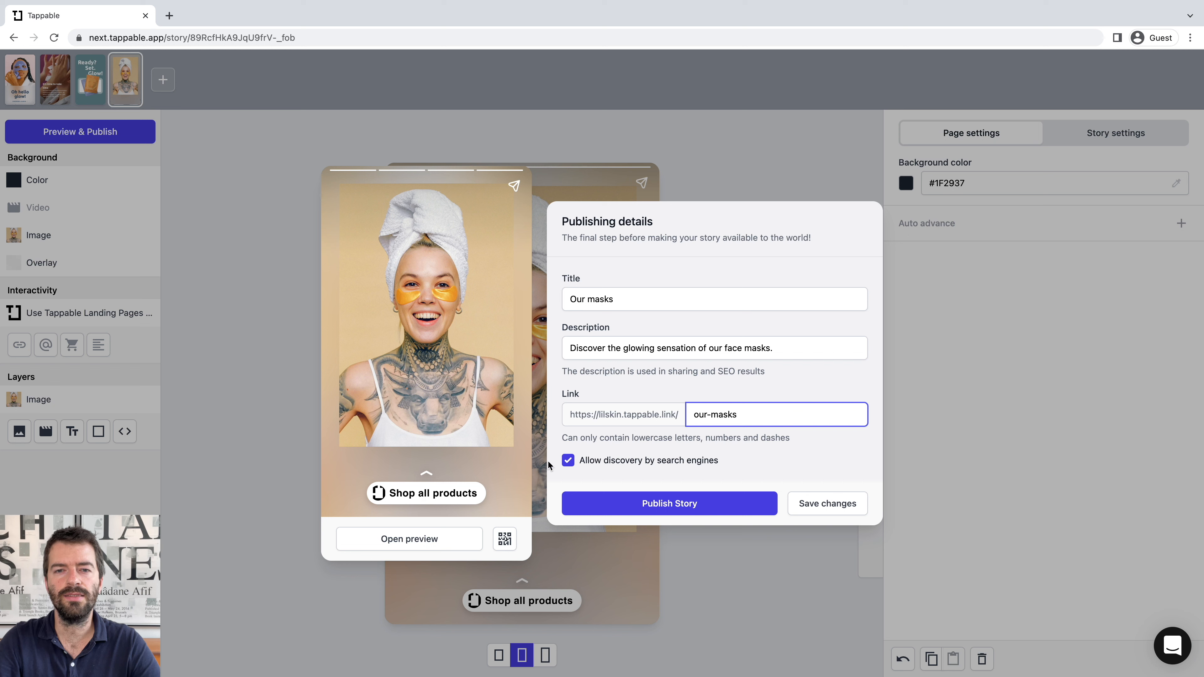
Publish the story with discovery by search engines disabled, and open the live story.
left_click(568, 461)
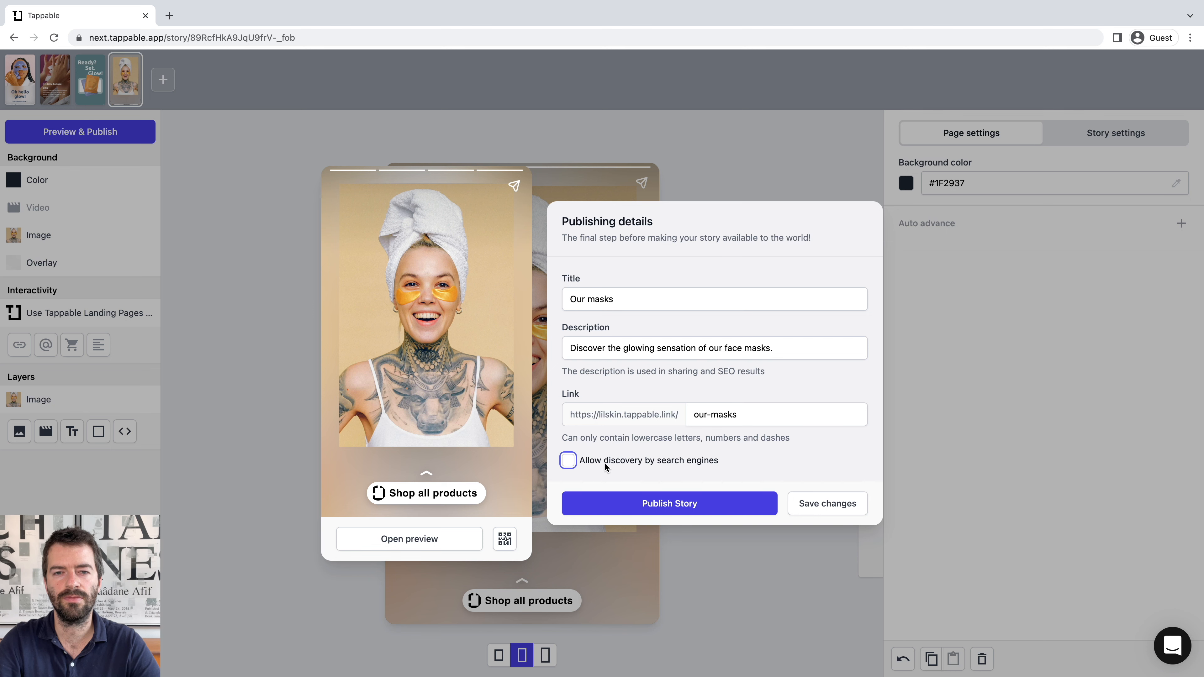
left_click(657, 509)
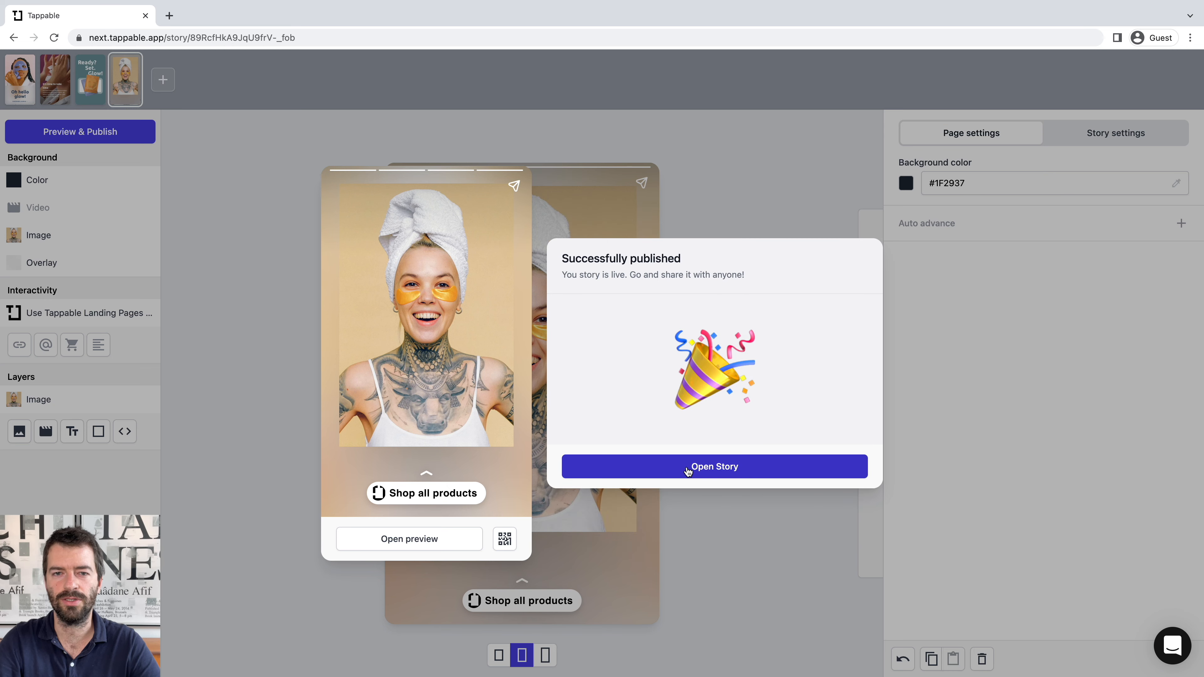
left_click(687, 468)
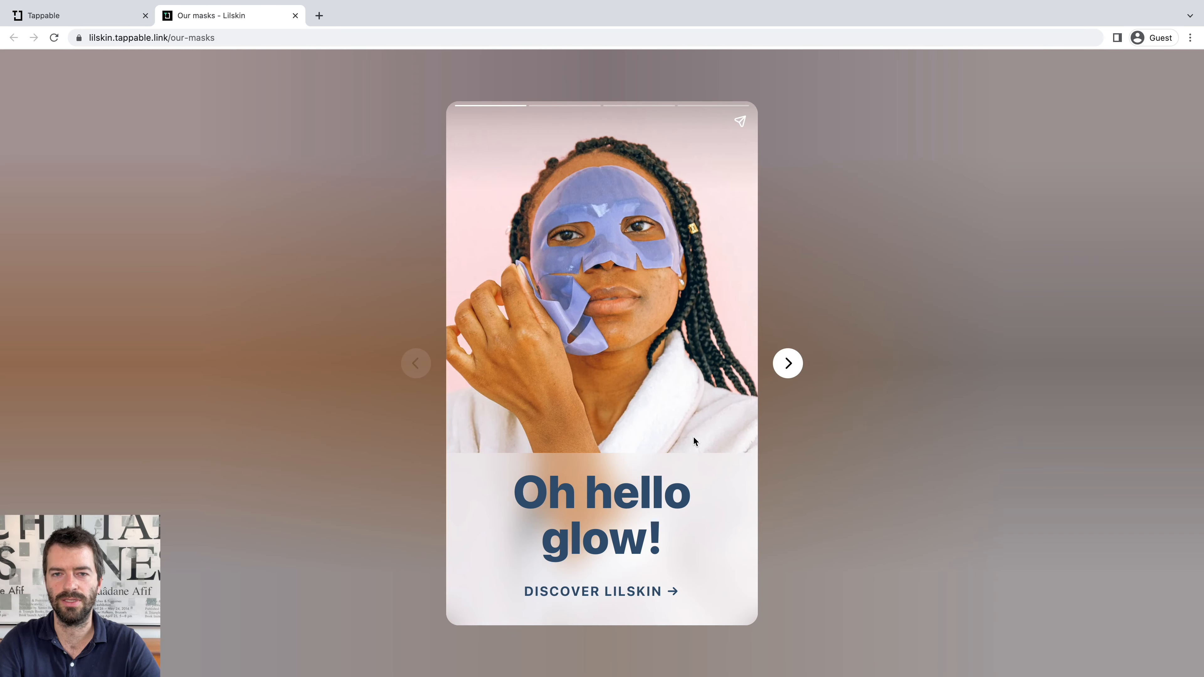